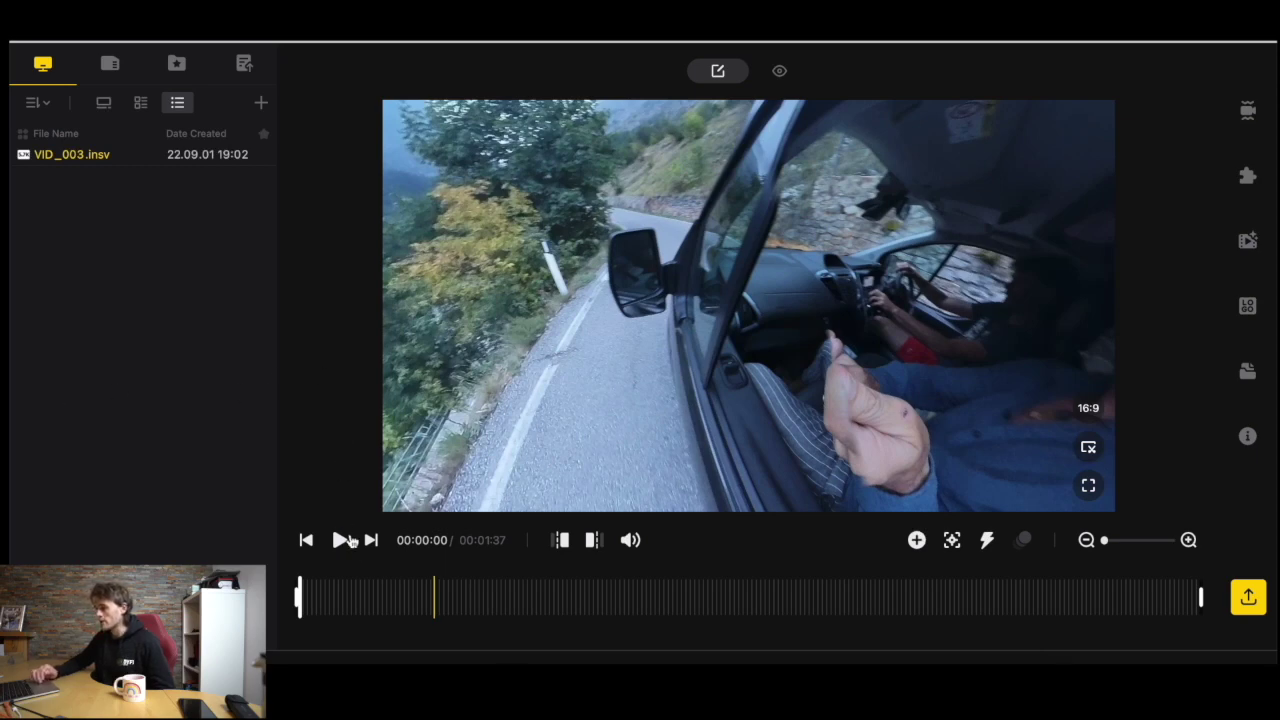
# Step: Drag the playhead back to 0:00 and select VID_003.insv in the media list
pyautogui.moveTo(430, 597); pyautogui.dragTo(298, 597)
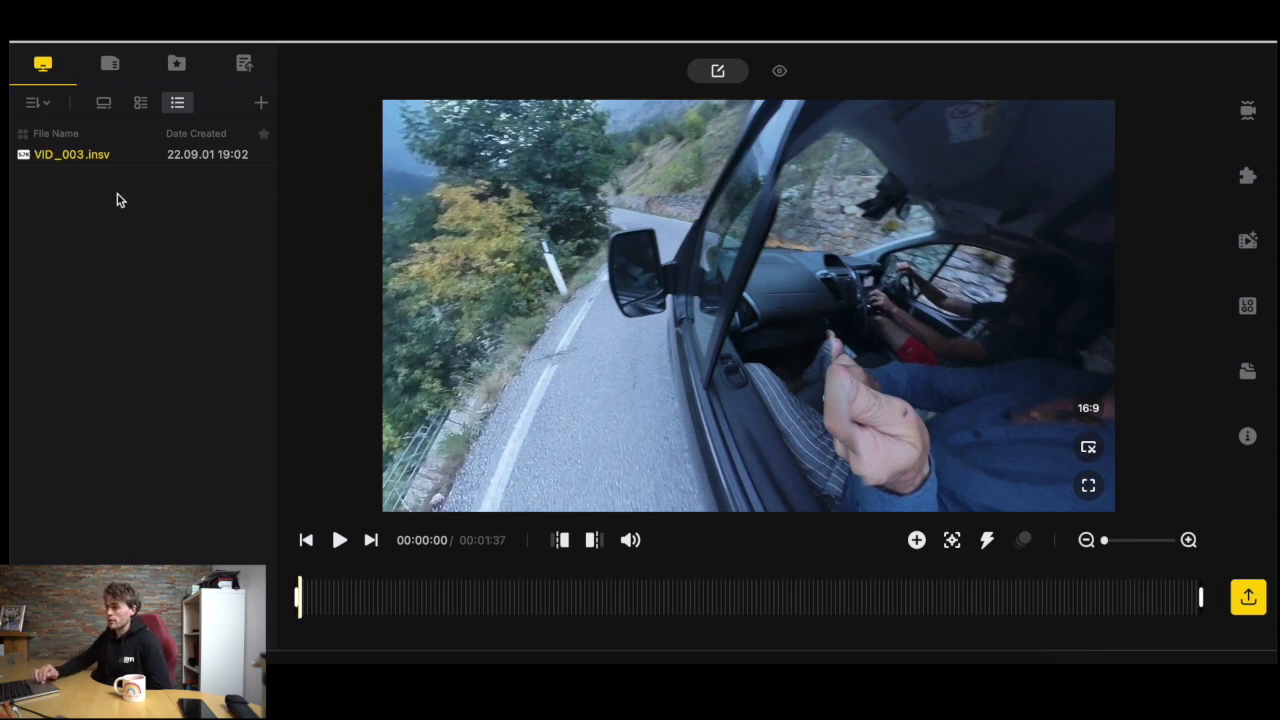
pyautogui.click(87, 157)
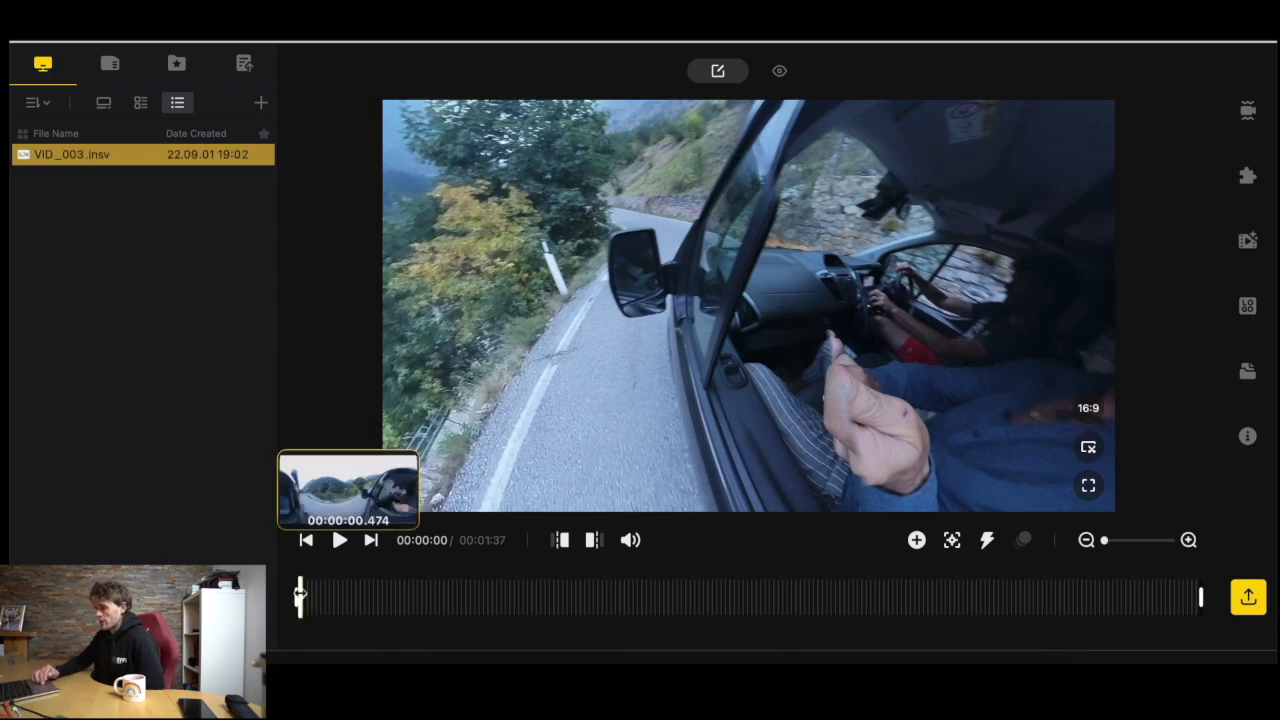
# Step: Scrub to 12 seconds, turn the view to face the van, and play with the audio muted to 0%
pyautogui.moveTo(315, 598); pyautogui.dragTo(419, 598)
pyautogui.moveTo(657, 390); pyautogui.dragTo(451, 343)
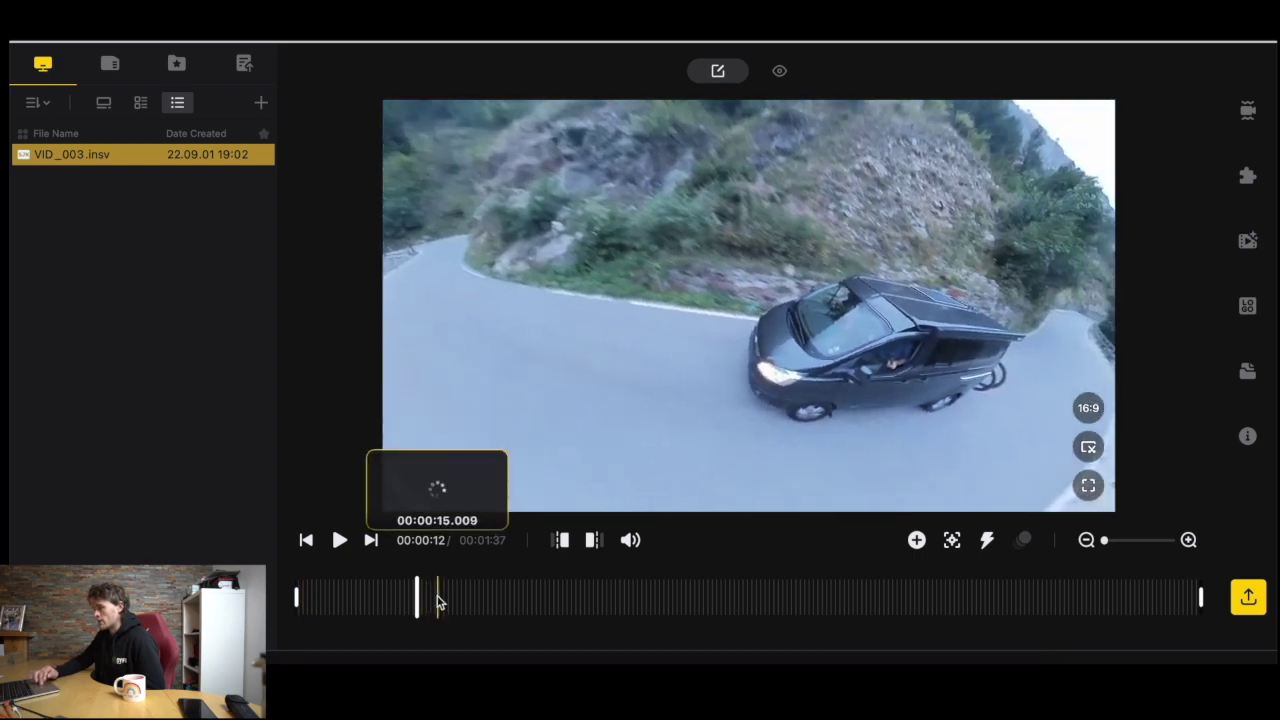
pyautogui.press('space')
pyautogui.click(626, 543)
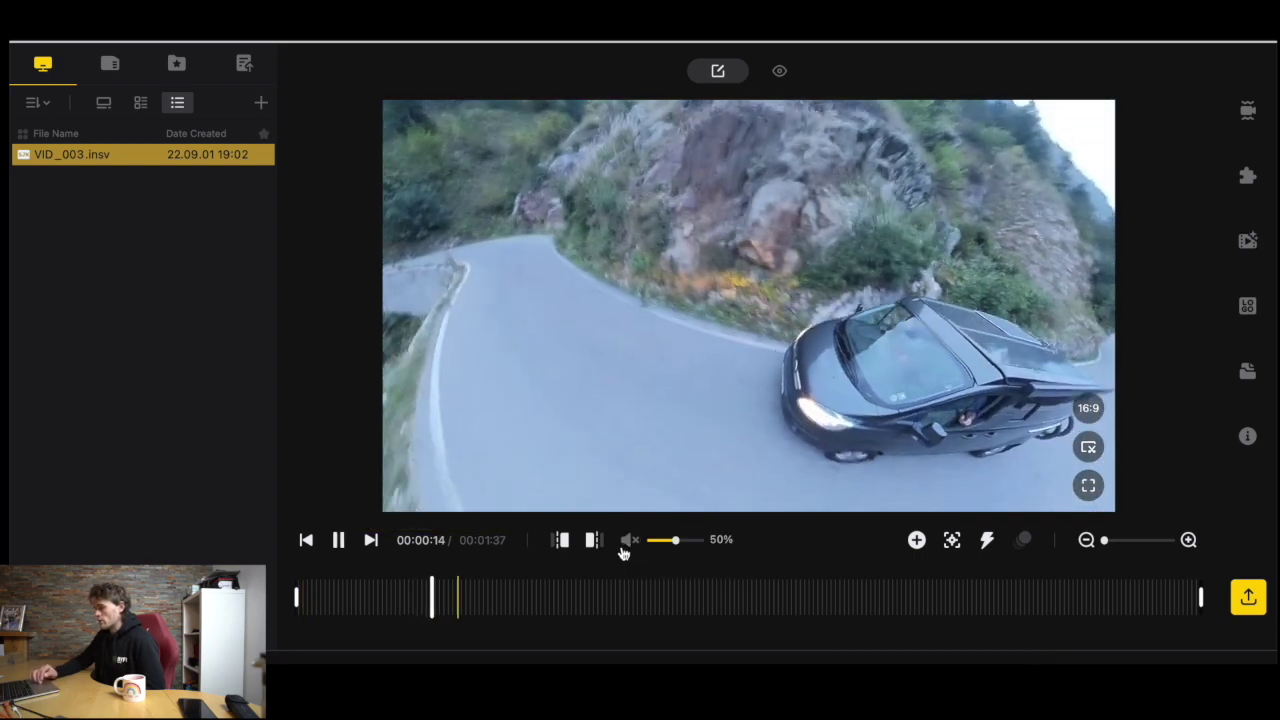
pyautogui.moveTo(663, 541); pyautogui.dragTo(649, 542)
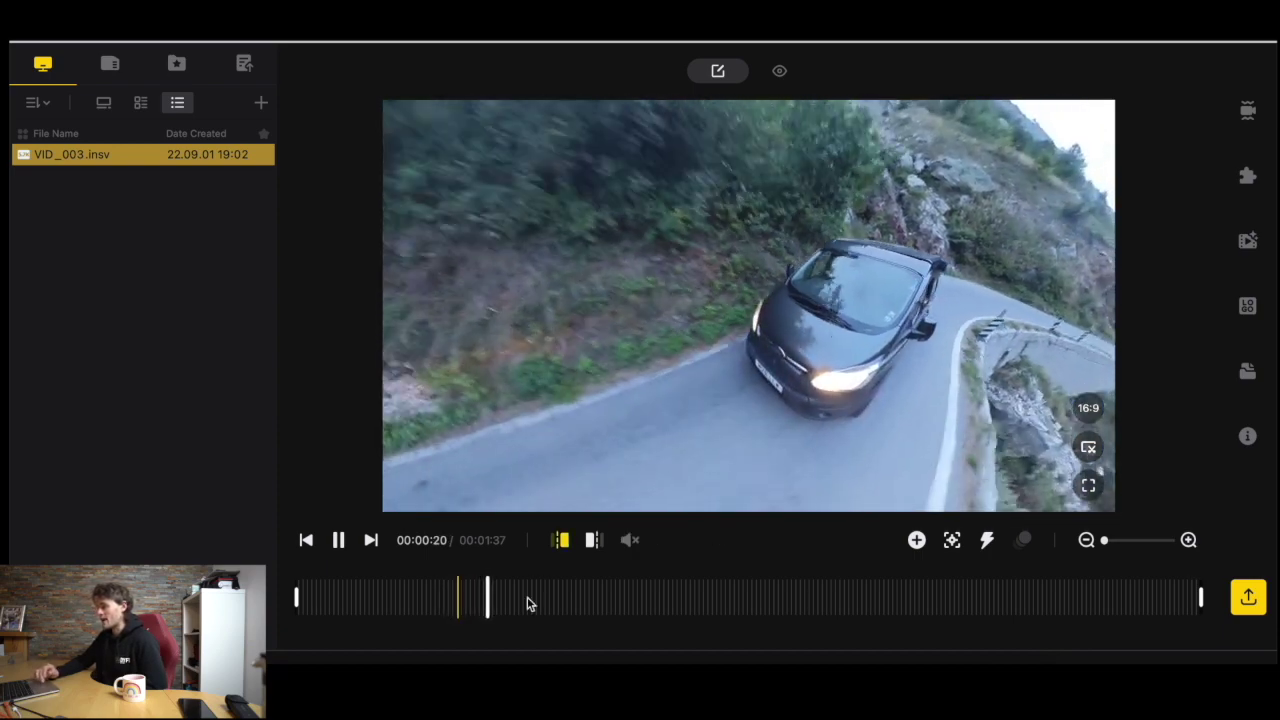
# Step: Review the footage around 44 s, 52 s, 1:06 and 1:26, reframing on the van and valley, then return near 5 s
pyautogui.click(568, 600)
pyautogui.click(712, 600)
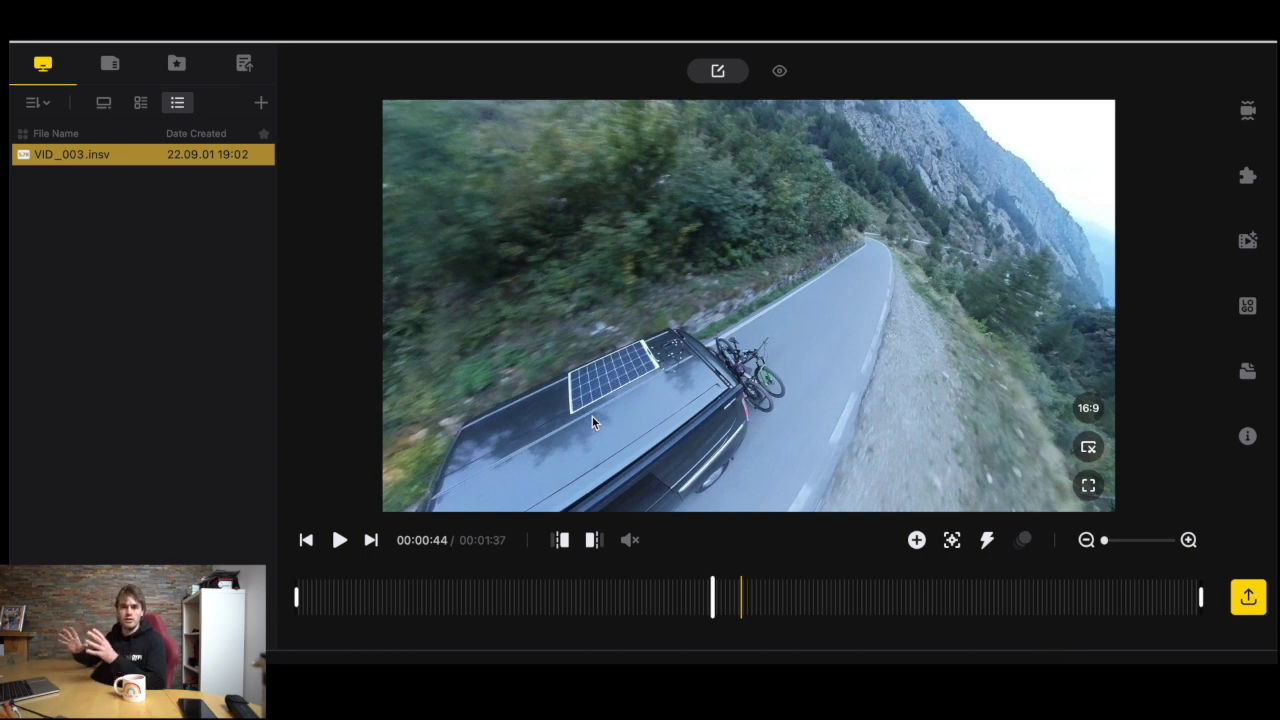
pyautogui.moveTo(471, 329); pyautogui.dragTo(700, 535)
pyautogui.moveTo(712, 596); pyautogui.dragTo(838, 596)
pyautogui.moveTo(661, 336); pyautogui.dragTo(438, 397)
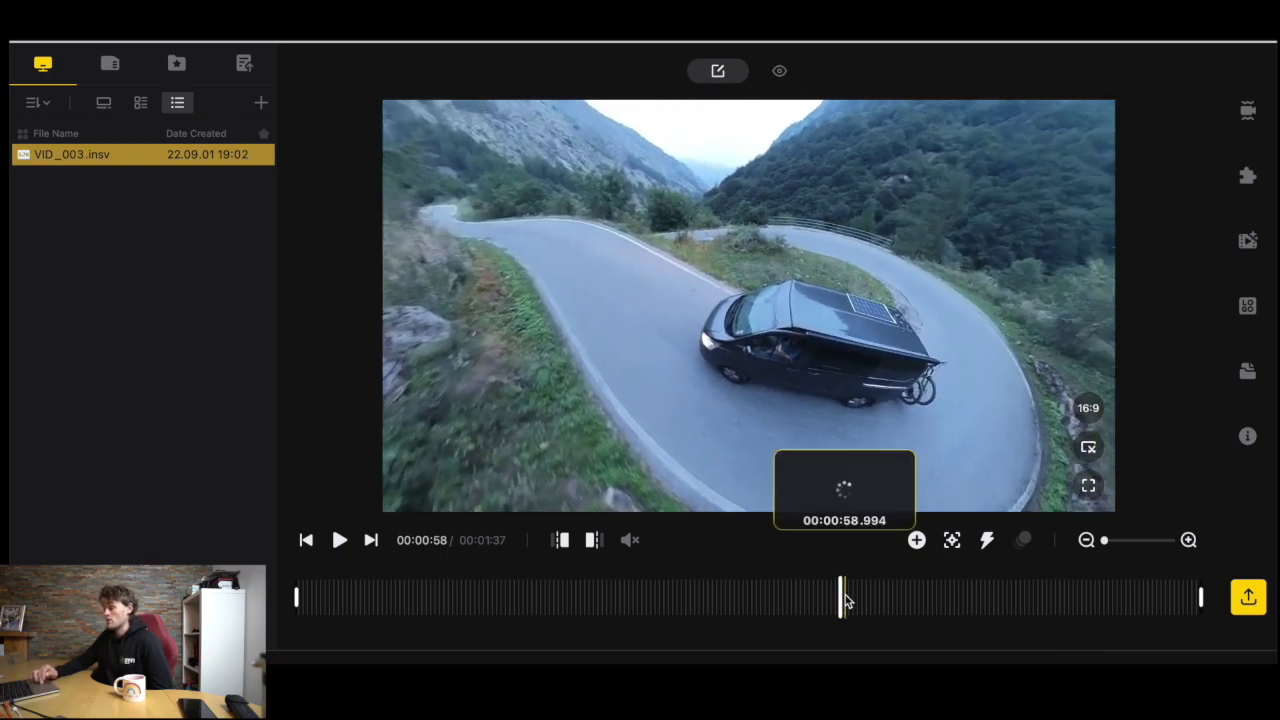
pyautogui.moveTo(839, 592); pyautogui.dragTo(911, 592)
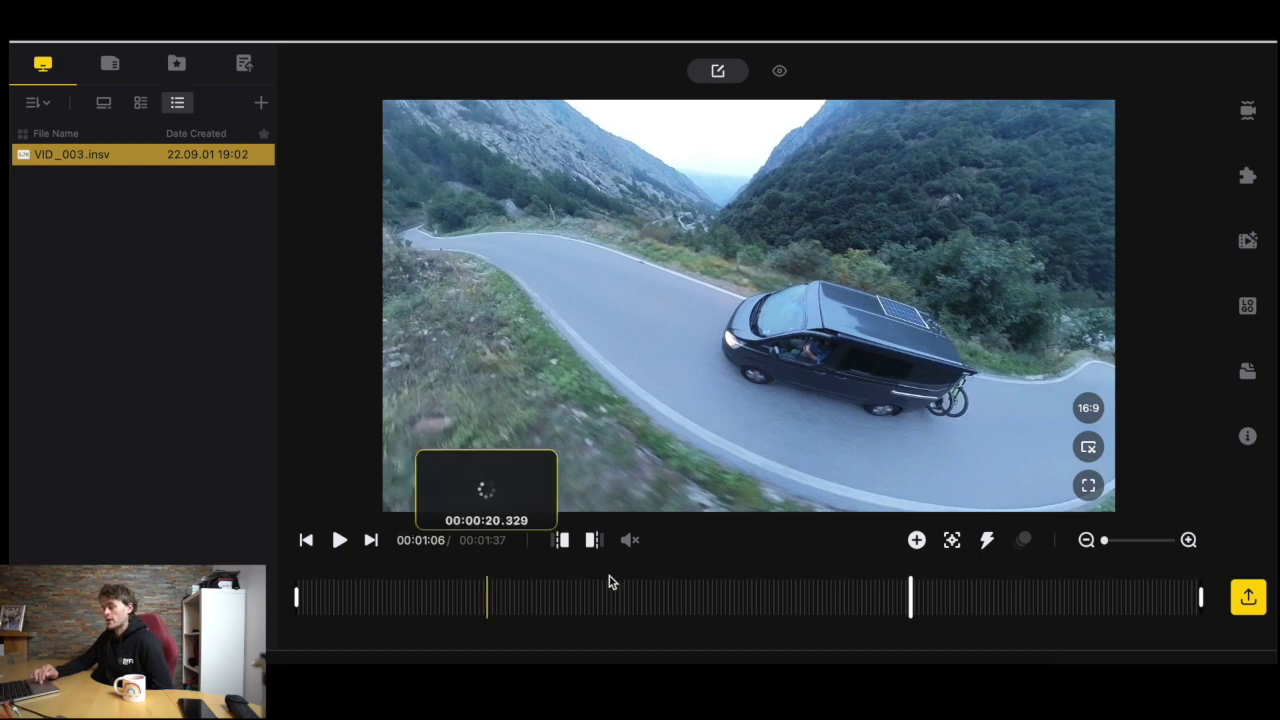
pyautogui.moveTo(909, 598); pyautogui.dragTo(489, 591)
pyautogui.moveTo(461, 439); pyautogui.dragTo(853, 456)
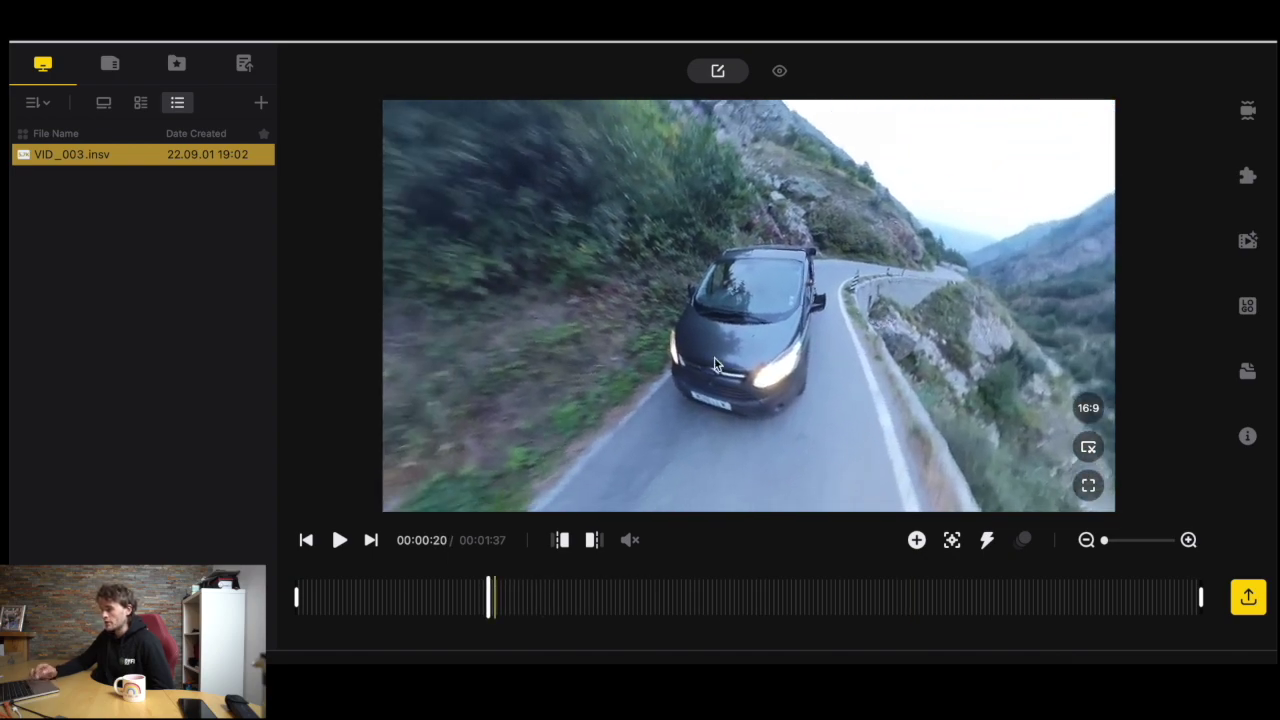
pyautogui.moveTo(716, 365); pyautogui.dragTo(634, 367)
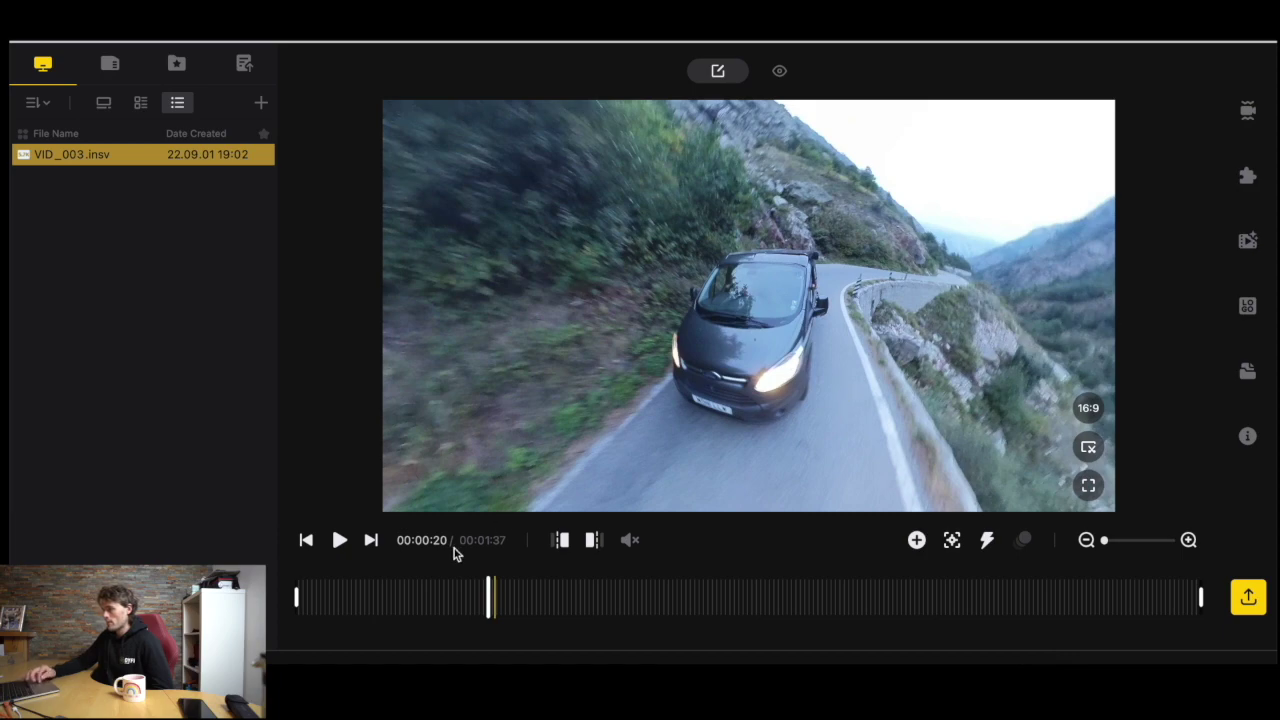
pyautogui.moveTo(487, 597); pyautogui.dragTo(384, 594)
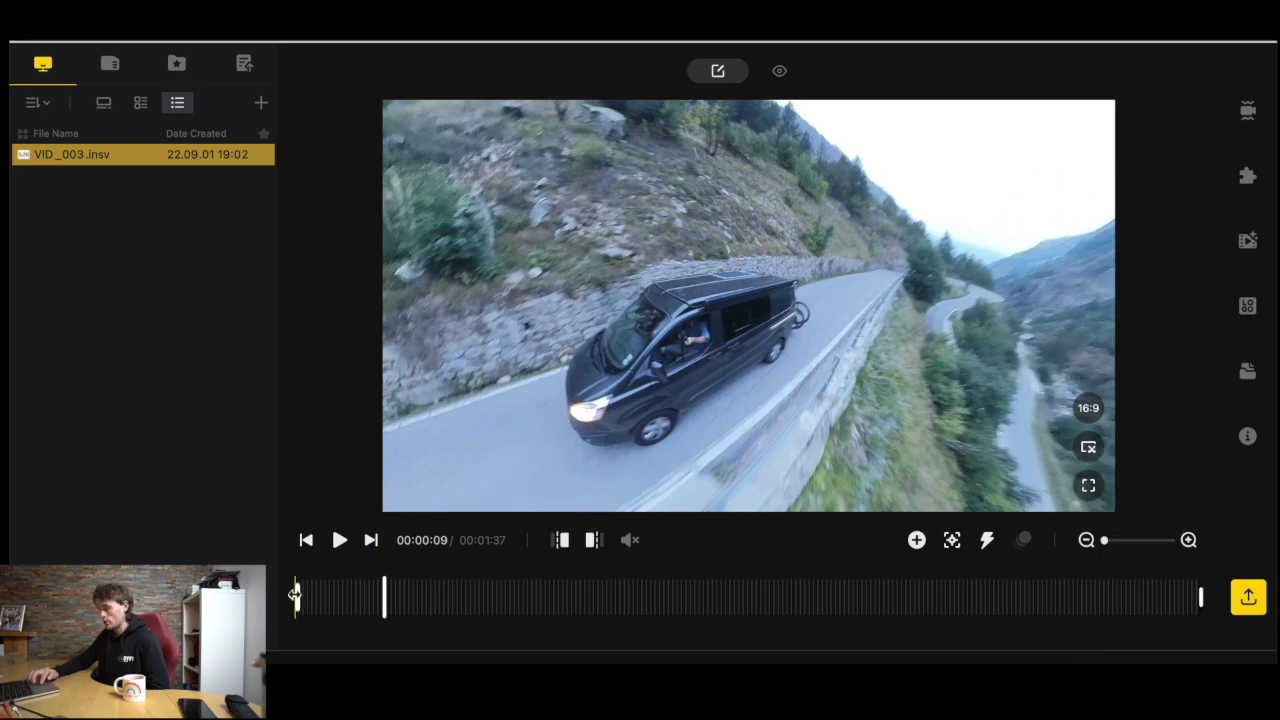
# Step: Trim the clip start to about 0:09.6 and its end 20 seconds later, then scrub to 0:04
pyautogui.moveTo(295, 595); pyautogui.dragTo(386, 596)
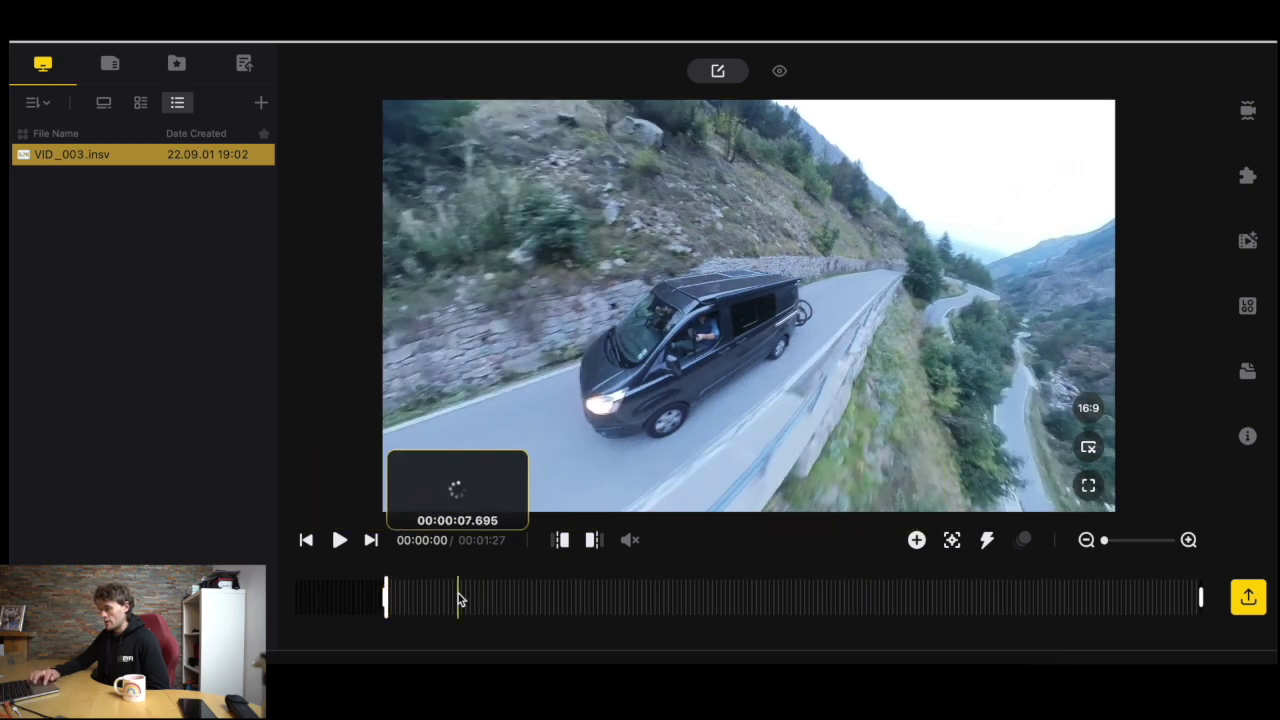
pyautogui.click(569, 603)
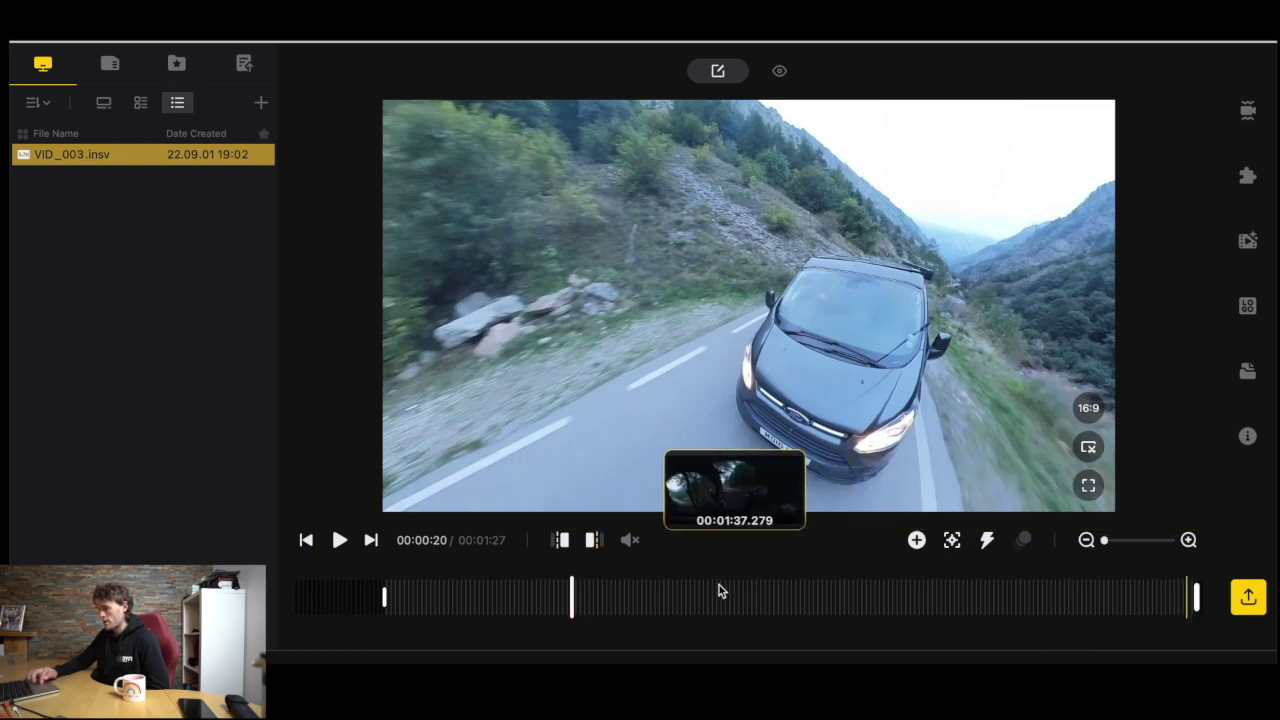
pyautogui.press('o')
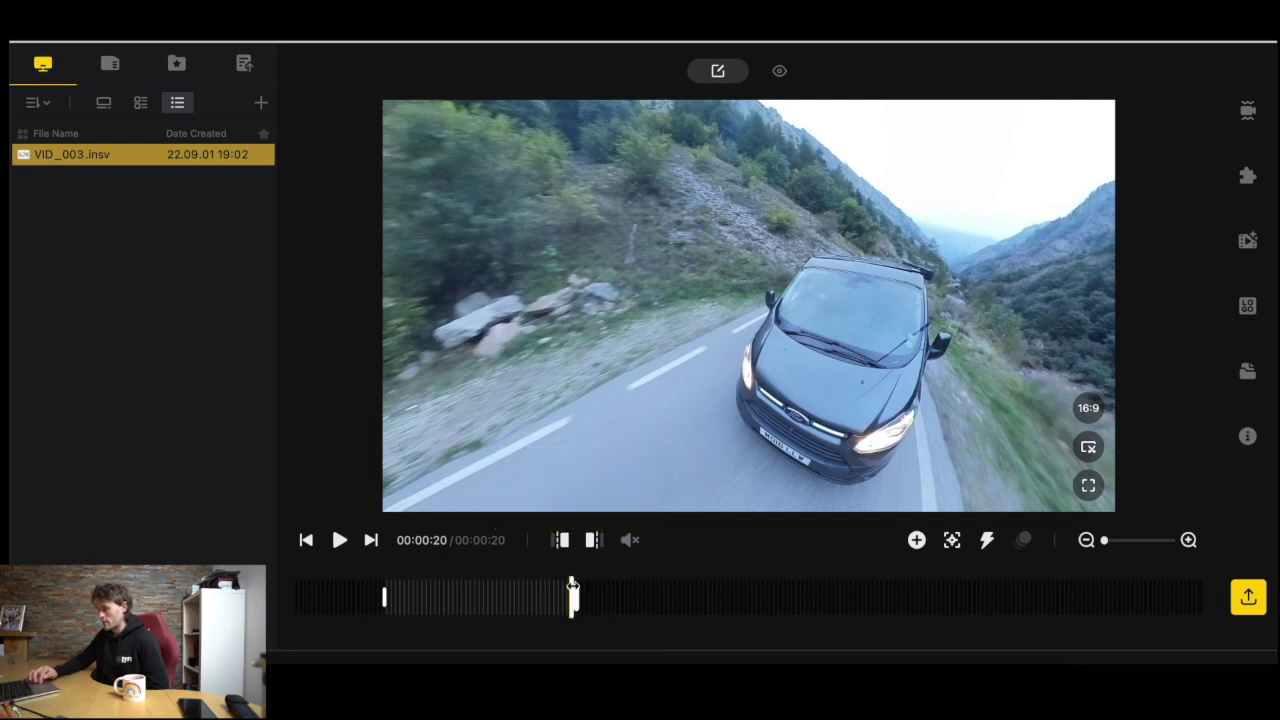
pyautogui.moveTo(572, 590); pyautogui.dragTo(428, 597)
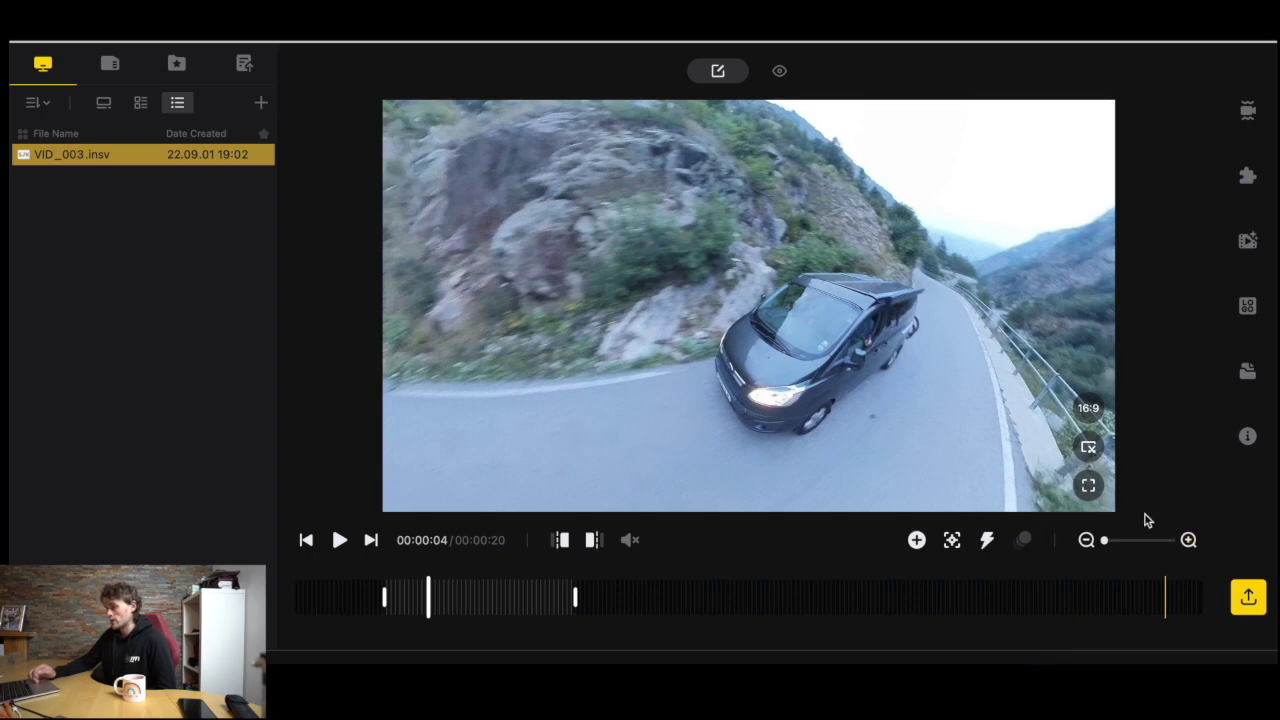
# Step: Zoom the timeline in twice, play the trimmed 20-second section, then scrub back to about 0:01
pyautogui.click(1188, 541)
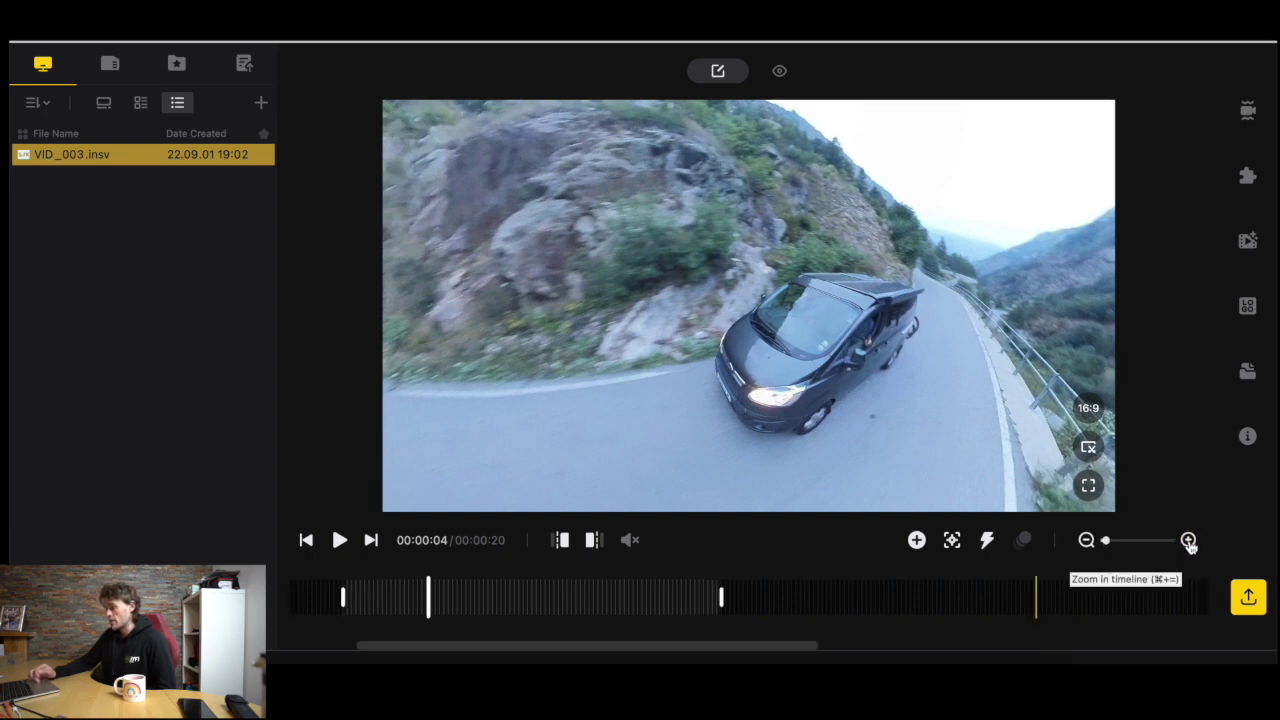
pyautogui.click(1108, 543)
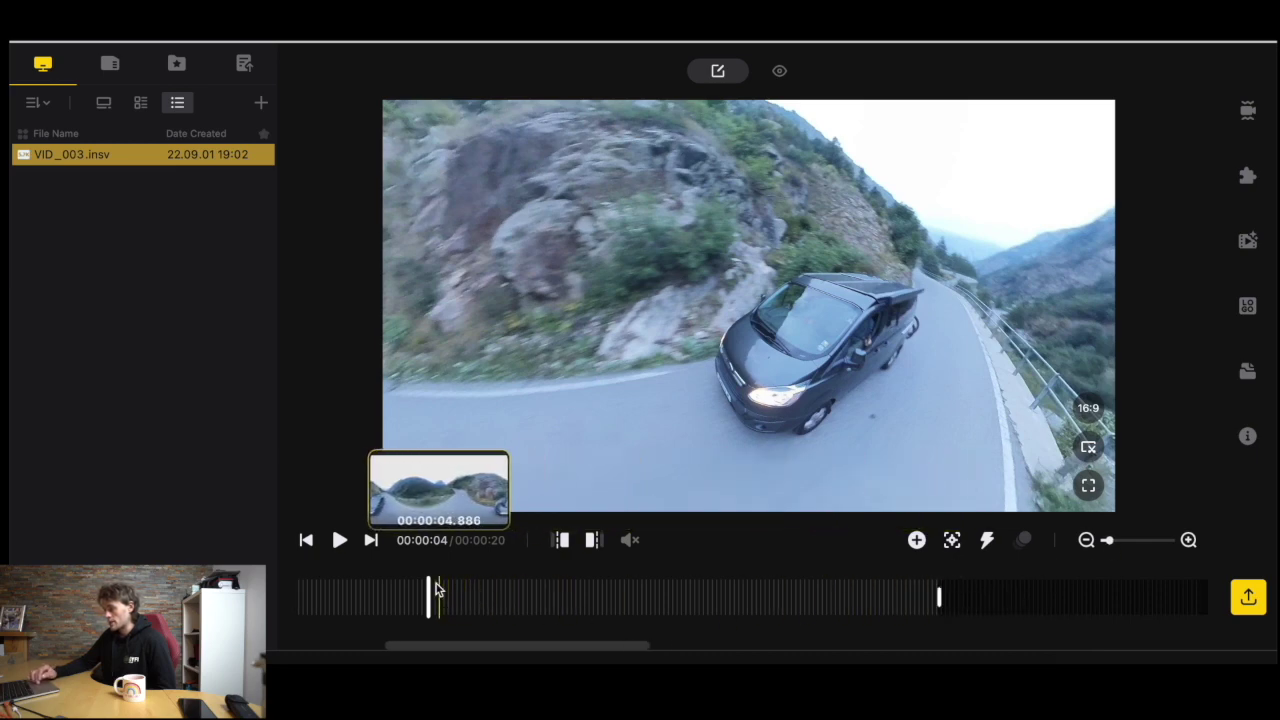
pyautogui.click(340, 540)
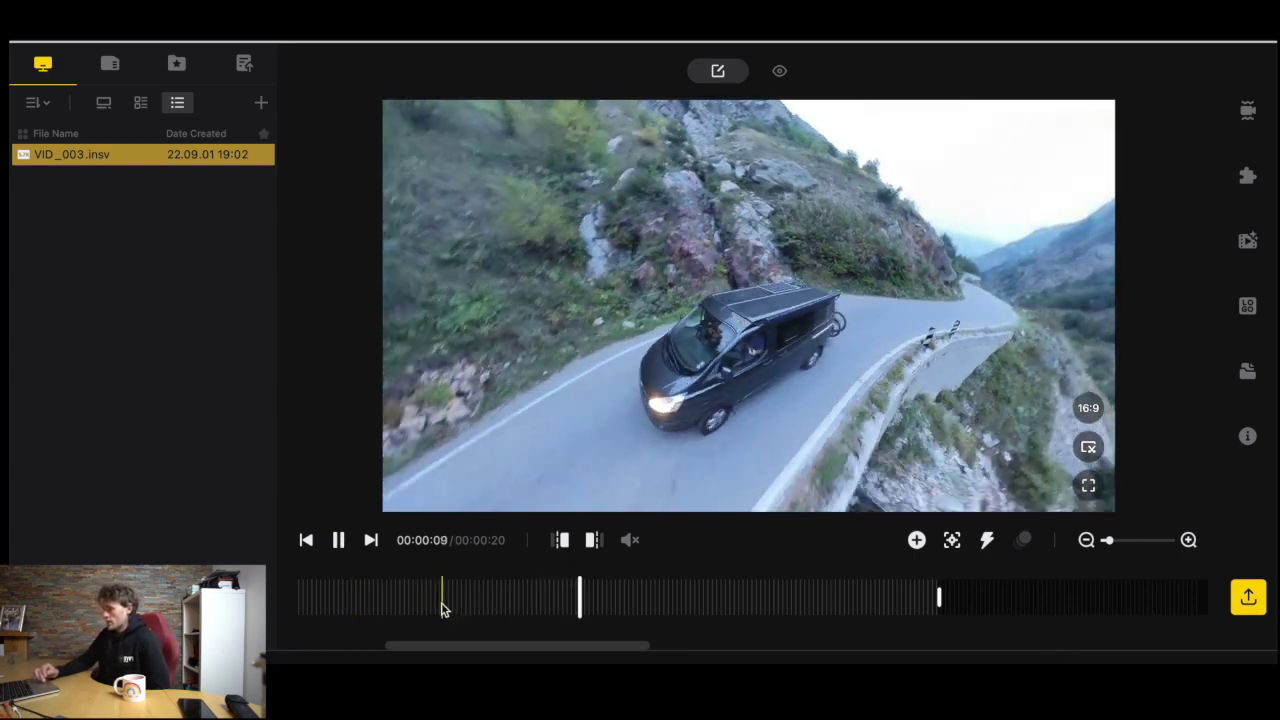
pyautogui.click(340, 543)
pyautogui.moveTo(660, 597); pyautogui.dragTo(600, 597)
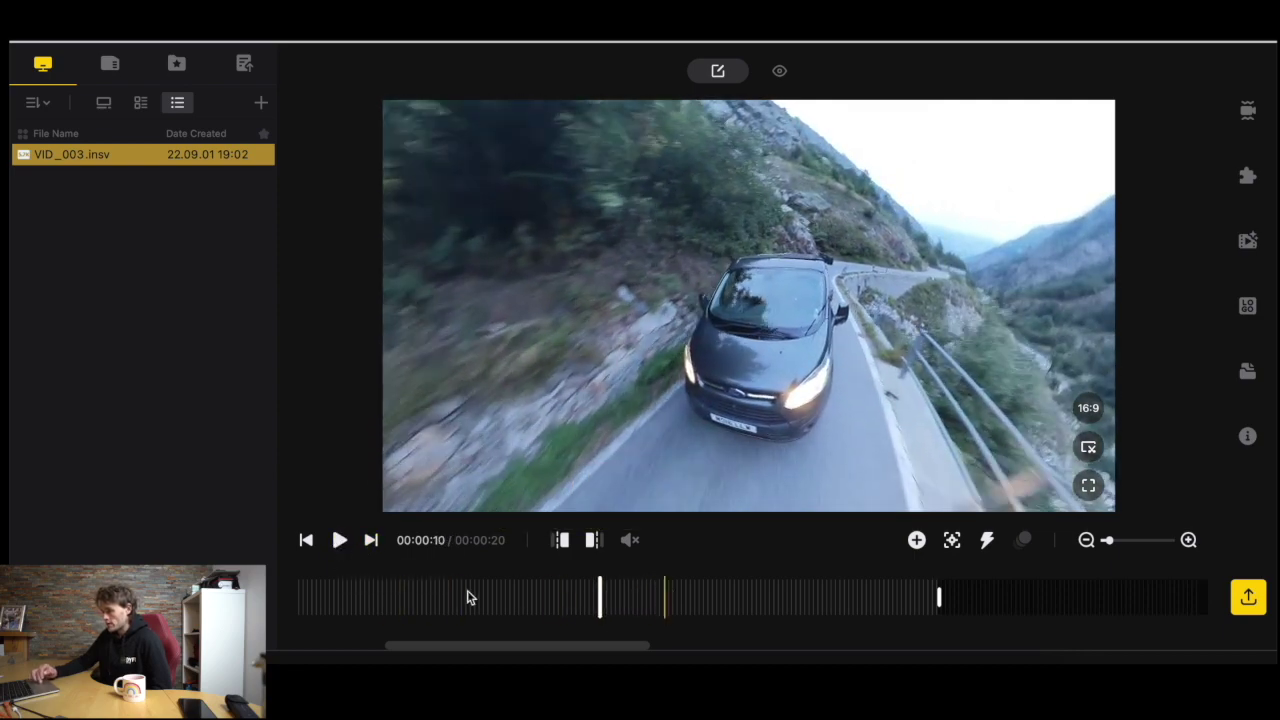
pyautogui.moveTo(432, 597); pyautogui.dragTo(322, 597)
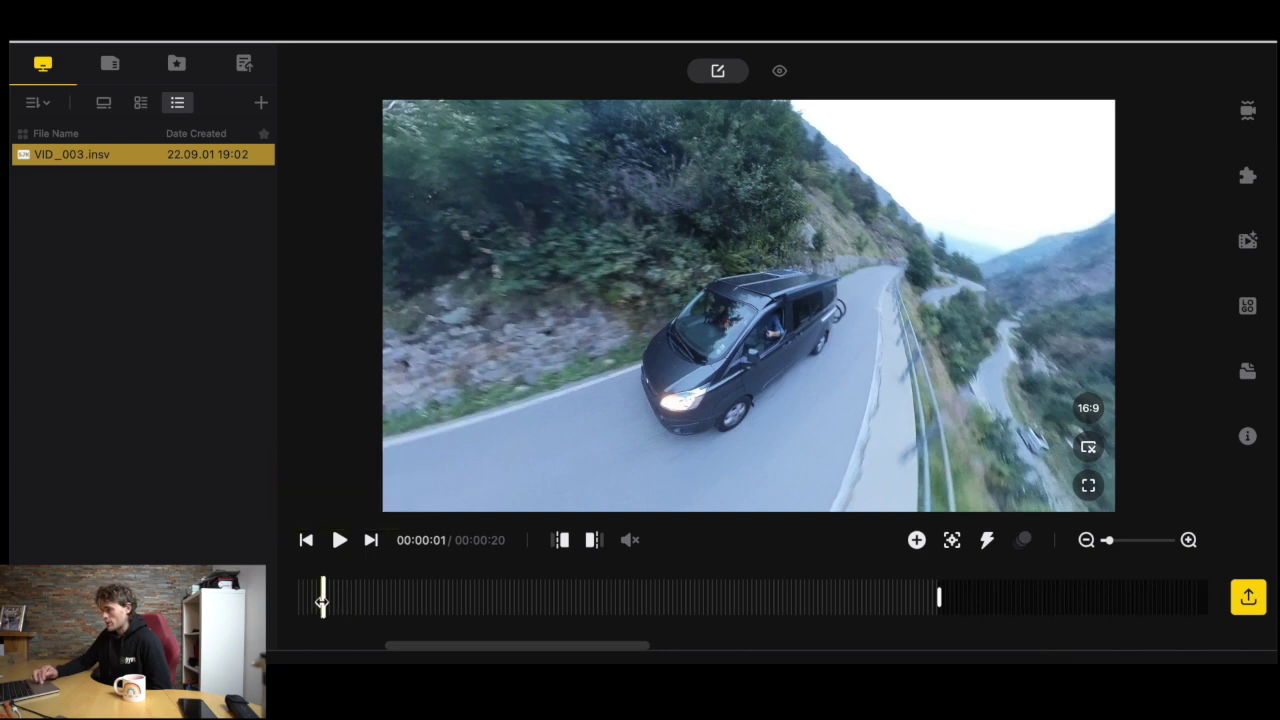
# Step: Move the playhead to 00:00:00 and mark a viewpoint keyframe there
pyautogui.moveTo(322, 597); pyautogui.dragTo(300, 597)
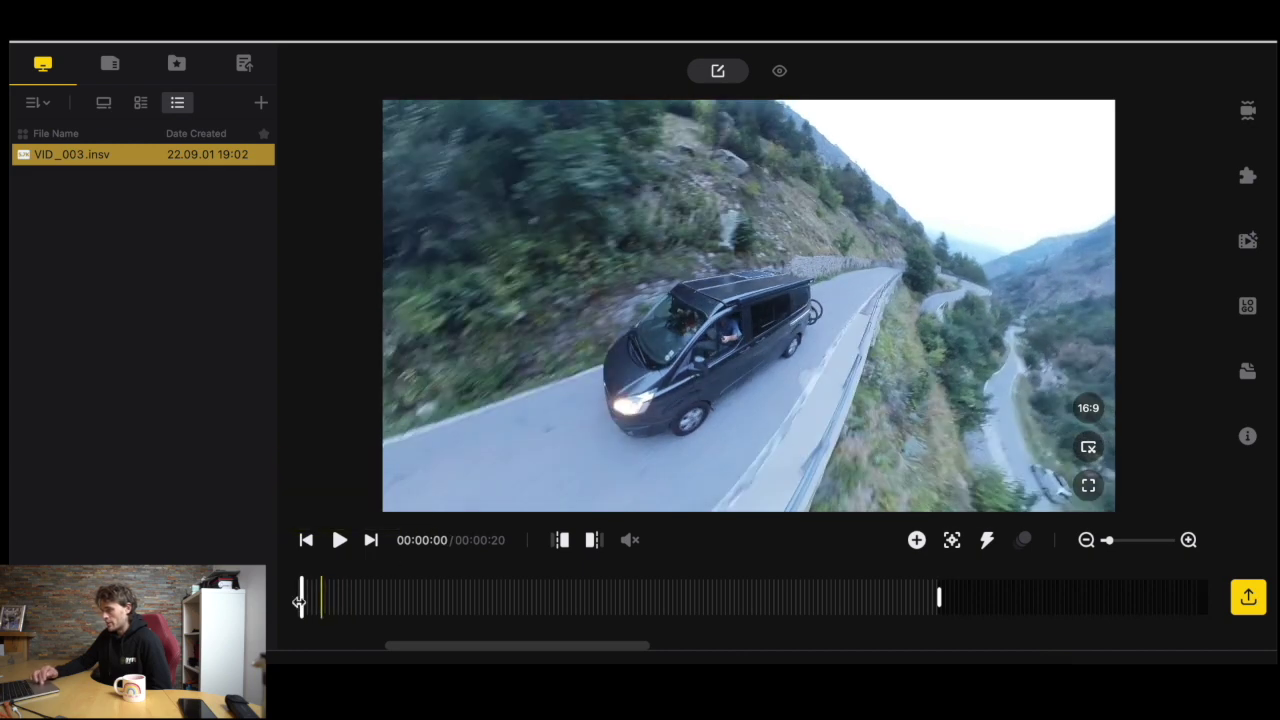
pyautogui.click(917, 540)
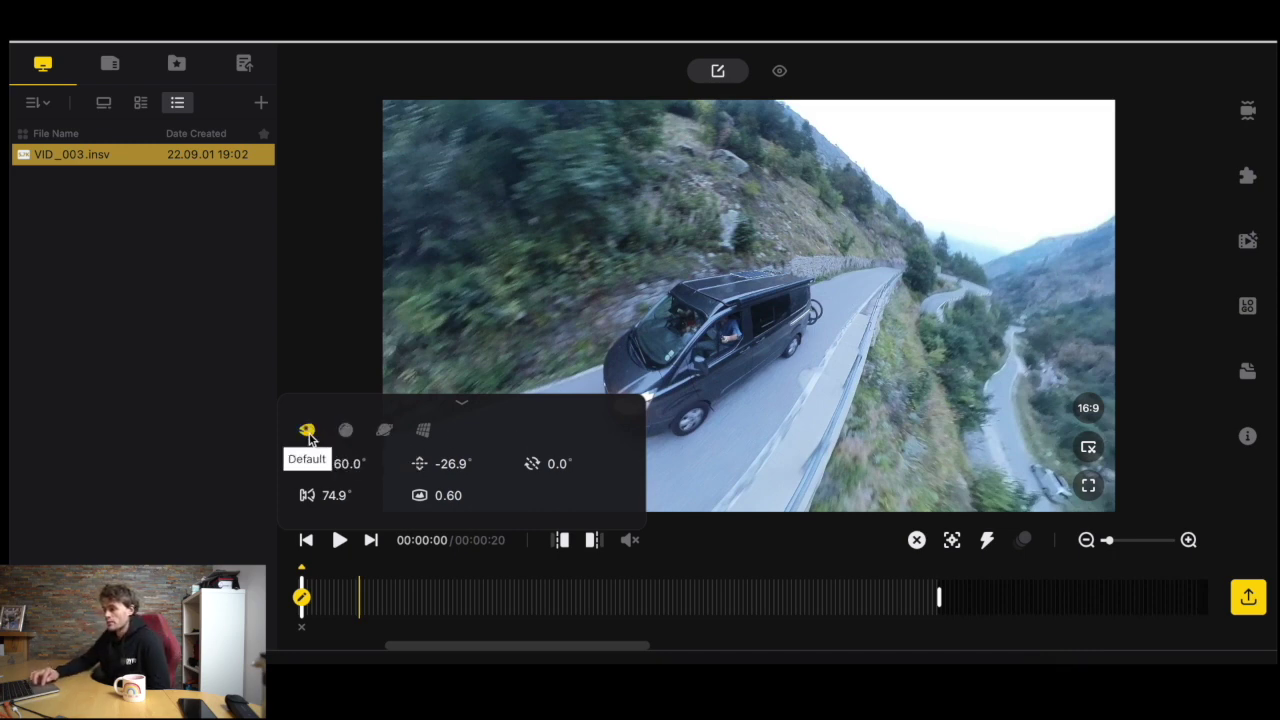
# Step: After trying Crystal Ball, Tiny Planet and Default, apply Natural View aimed down at the van (-158.3° pan, -37.0° pitch)
pyautogui.click(344, 431)
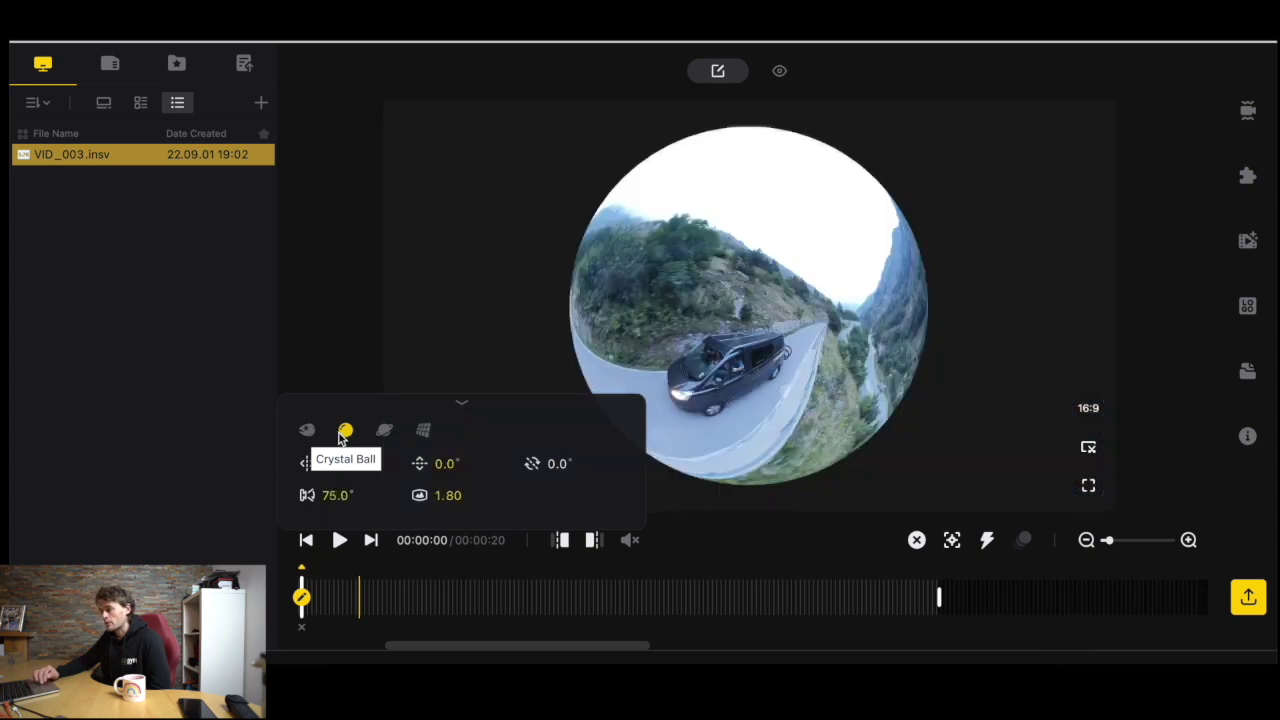
pyautogui.click(382, 433)
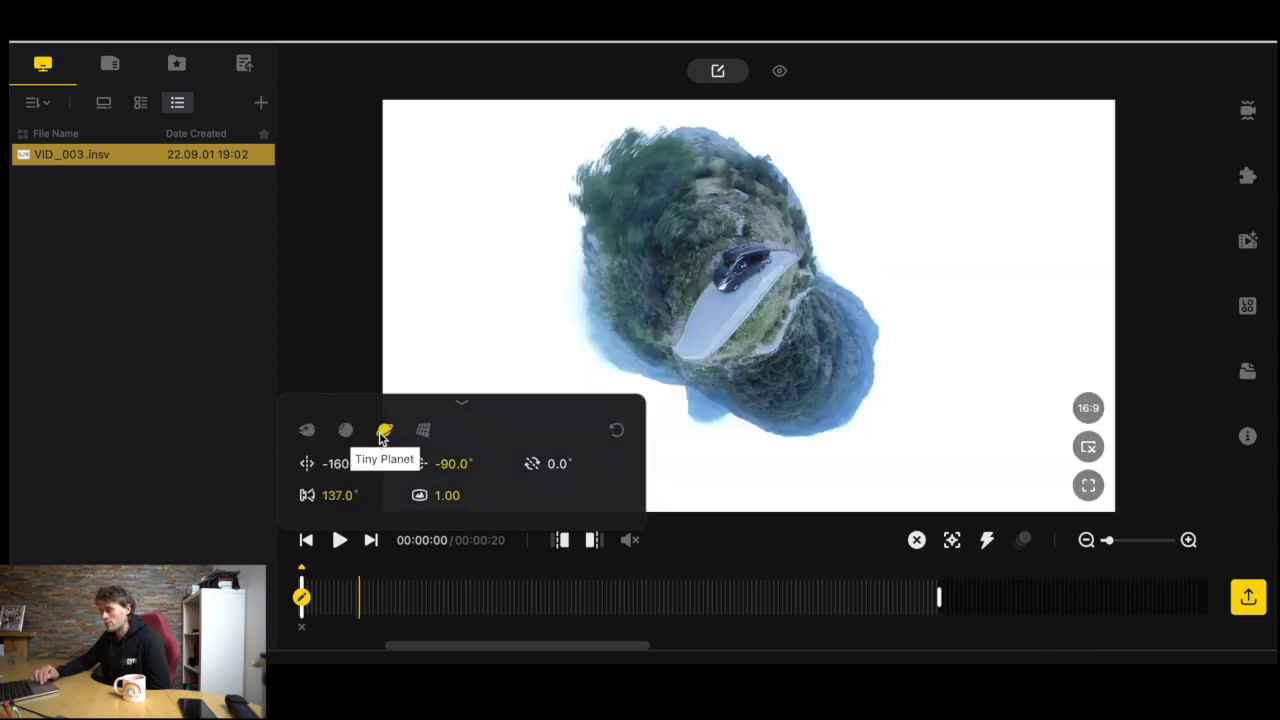
pyautogui.click(421, 433)
pyautogui.moveTo(600, 262); pyautogui.dragTo(637, 189)
pyautogui.moveTo(634, 309); pyautogui.dragTo(698, 214)
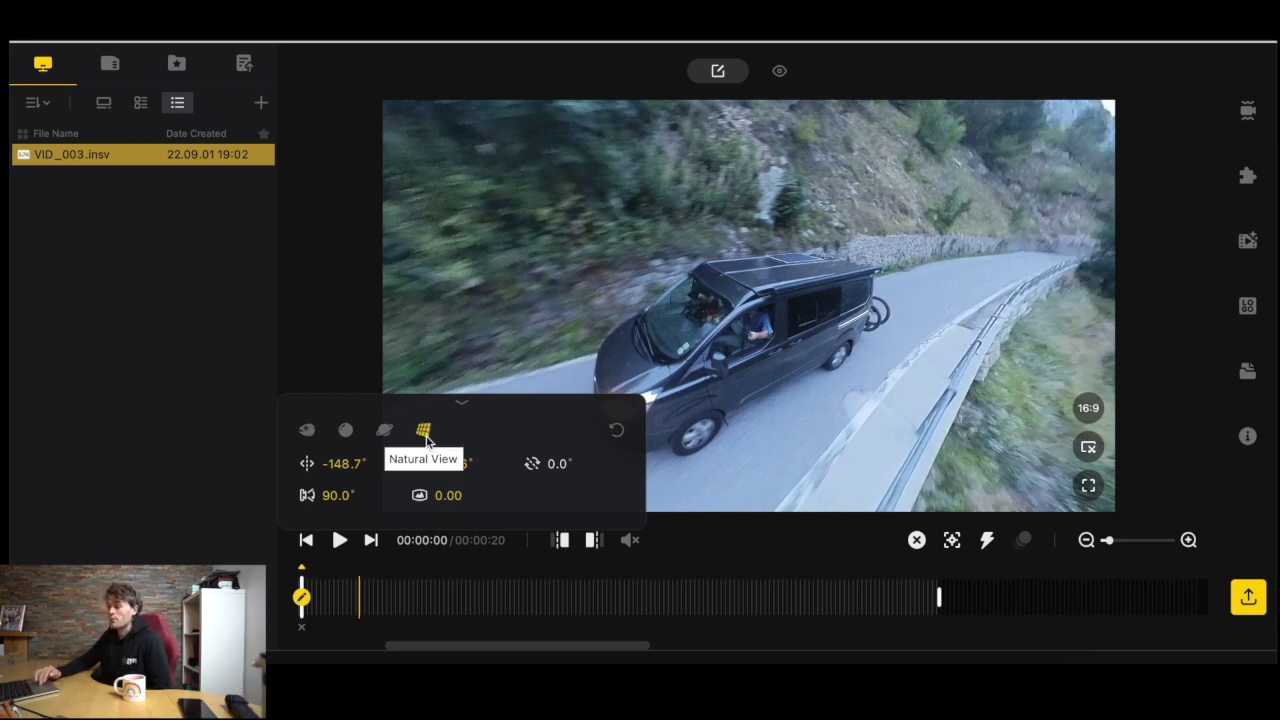
pyautogui.click(307, 430)
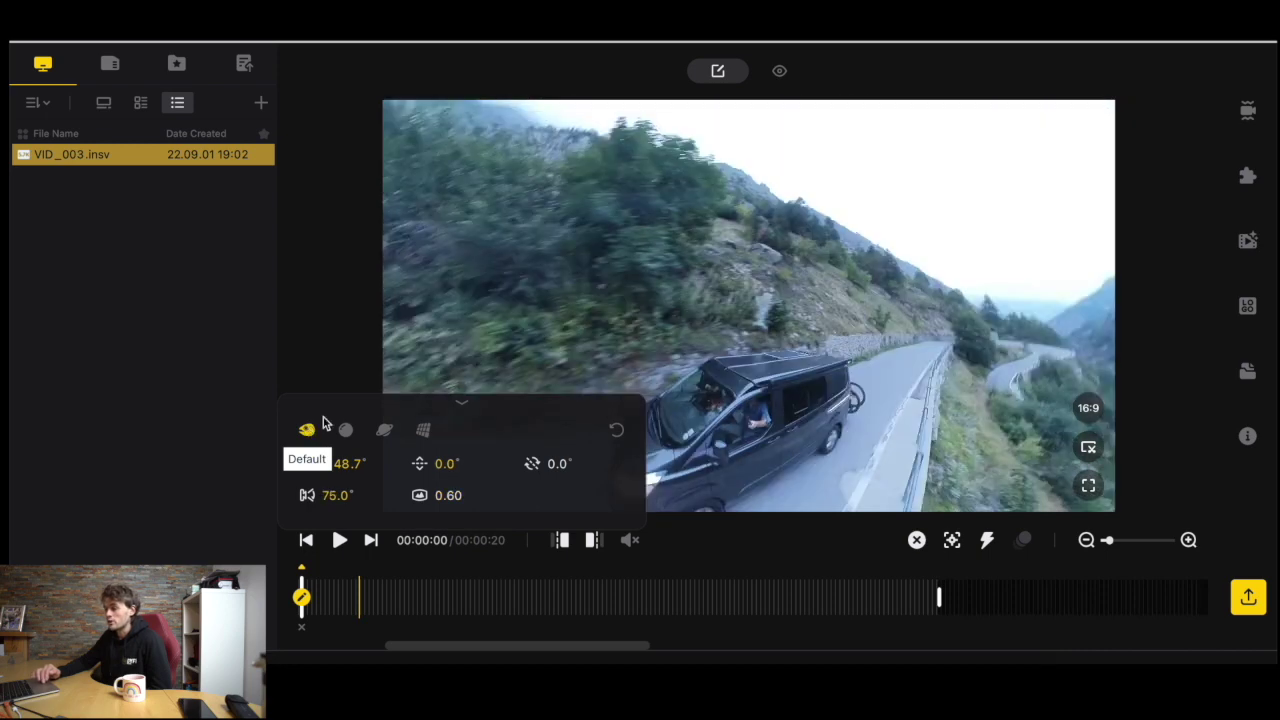
pyautogui.moveTo(443, 327); pyautogui.dragTo(498, 231)
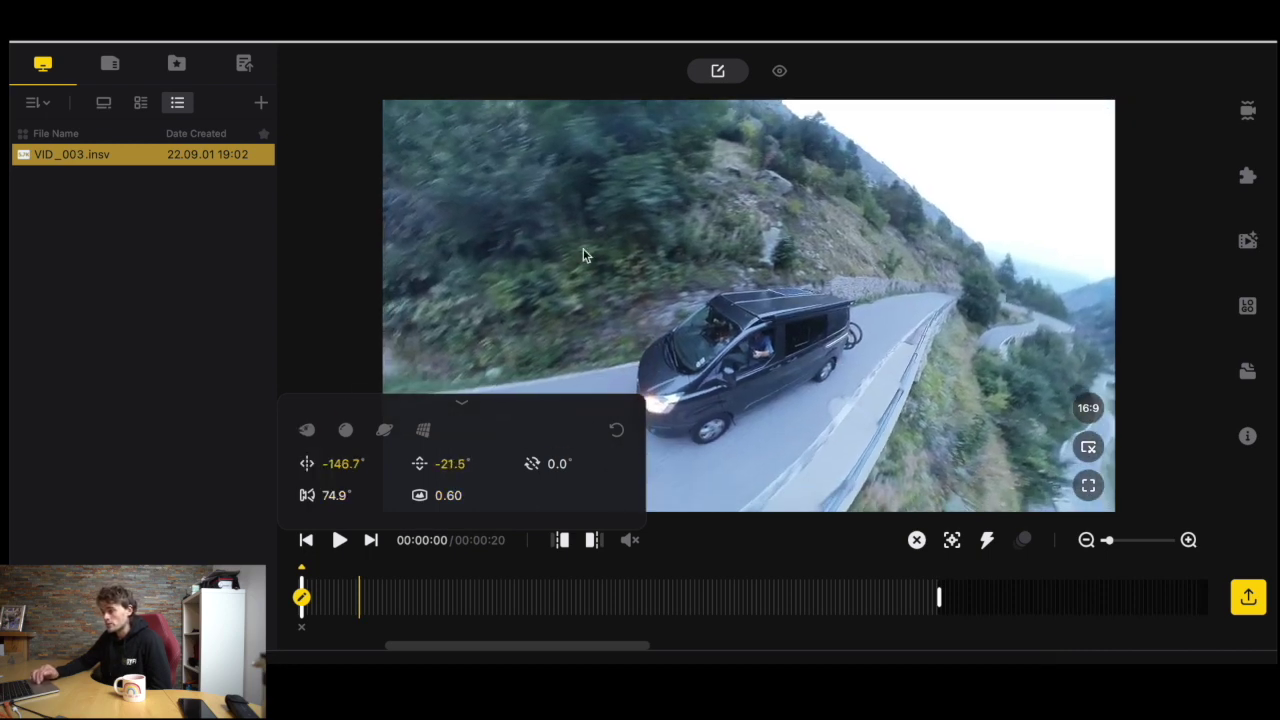
pyautogui.moveTo(682, 295); pyautogui.dragTo(760, 292)
pyautogui.click(425, 430)
pyautogui.moveTo(705, 328); pyautogui.dragTo(617, 206)
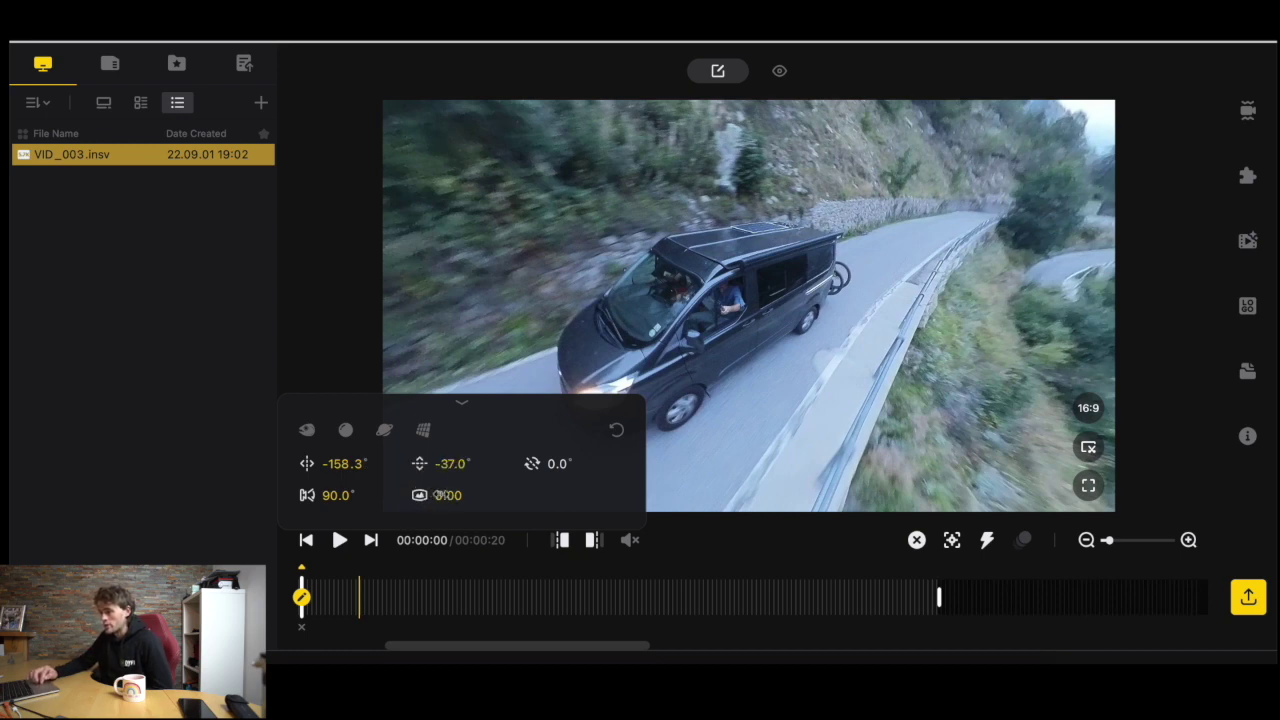
# Step: Try distortion values 0.50, 0.30, 0.70 and 1.00, then reset the distortion to 0.00
pyautogui.click(446, 497)
pyautogui.write('0.5')
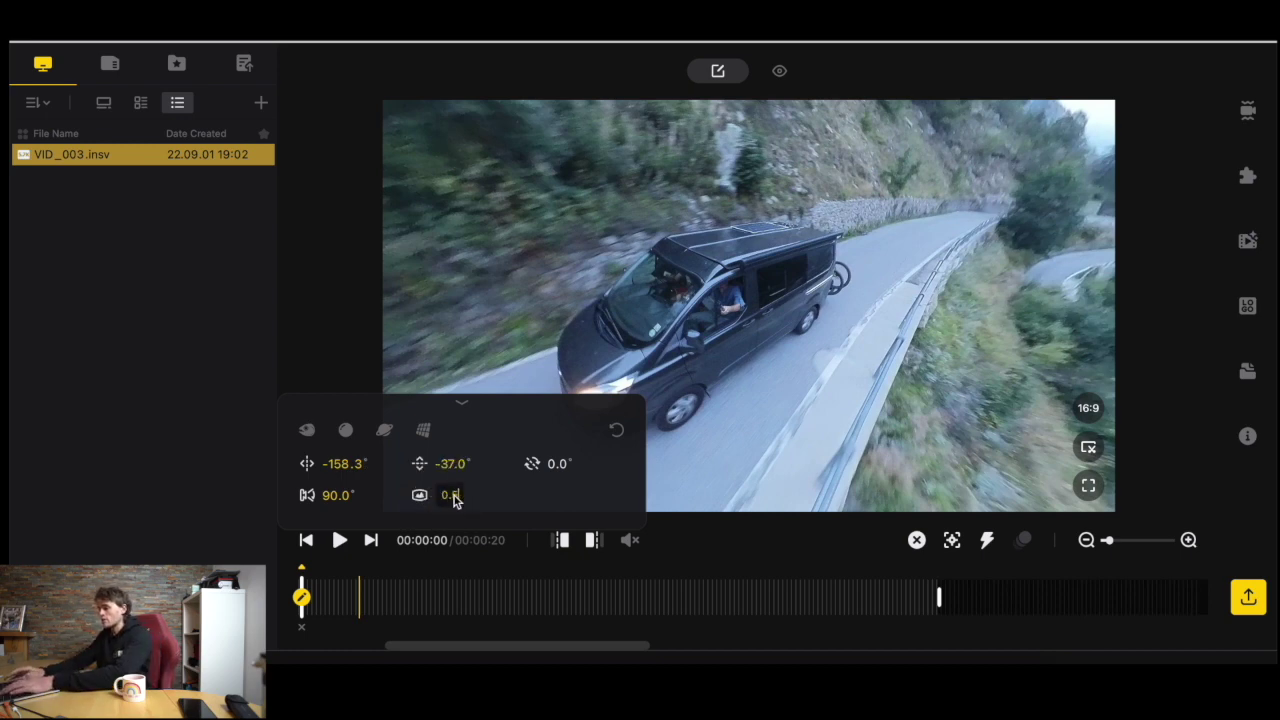
pyautogui.press('Return')
pyautogui.click(455, 498)
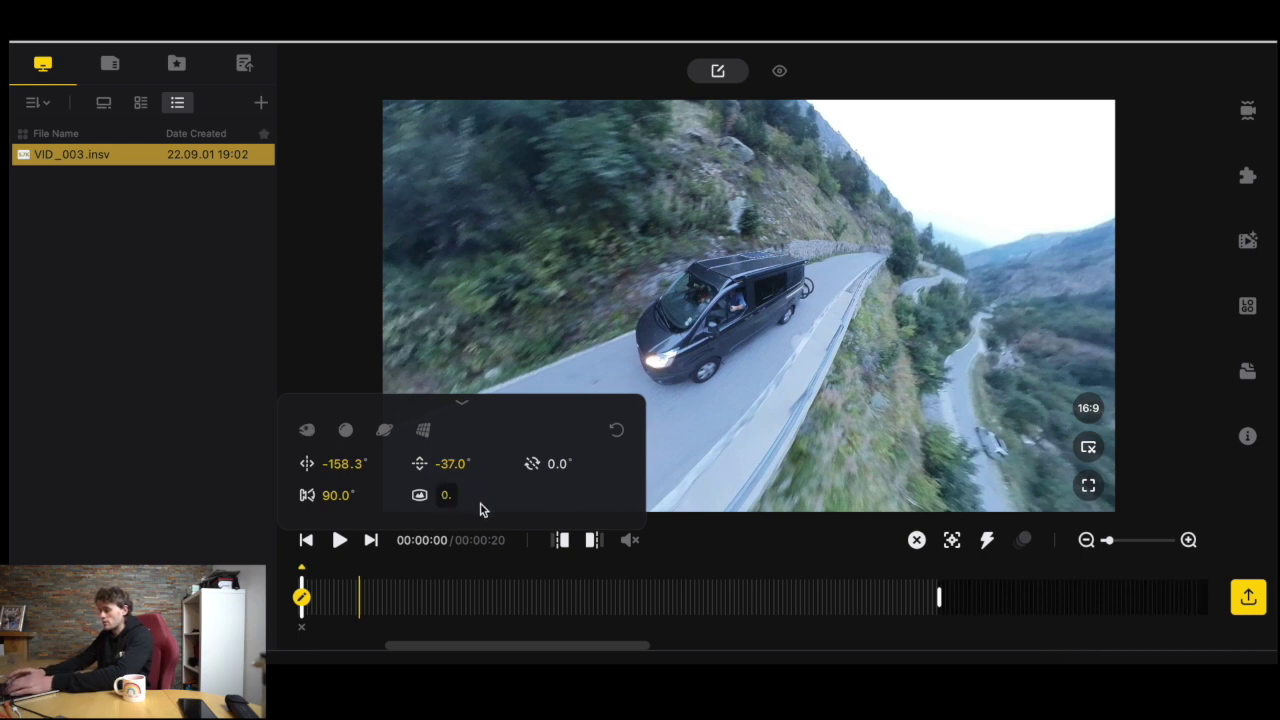
pyautogui.press('Return')
pyautogui.click(455, 497)
pyautogui.write('0.70')
pyautogui.press('Return')
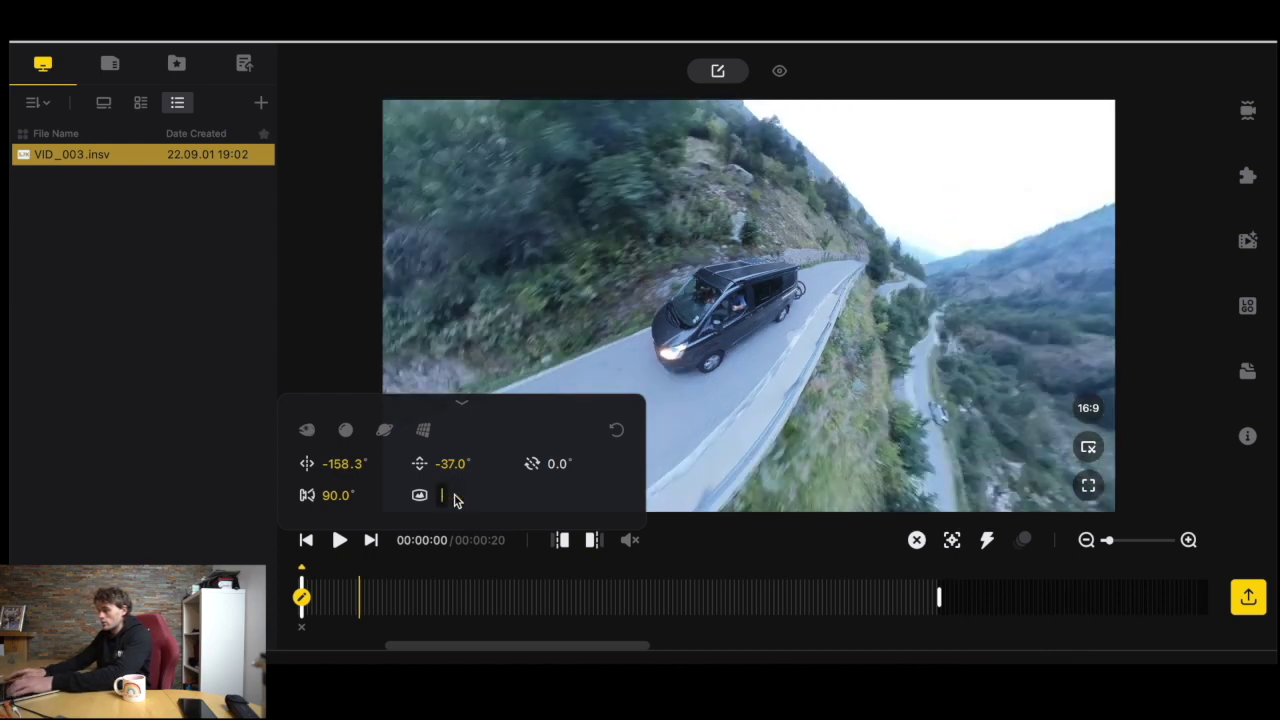
pyautogui.write('1')
pyautogui.press('Return')
pyautogui.click(455, 497)
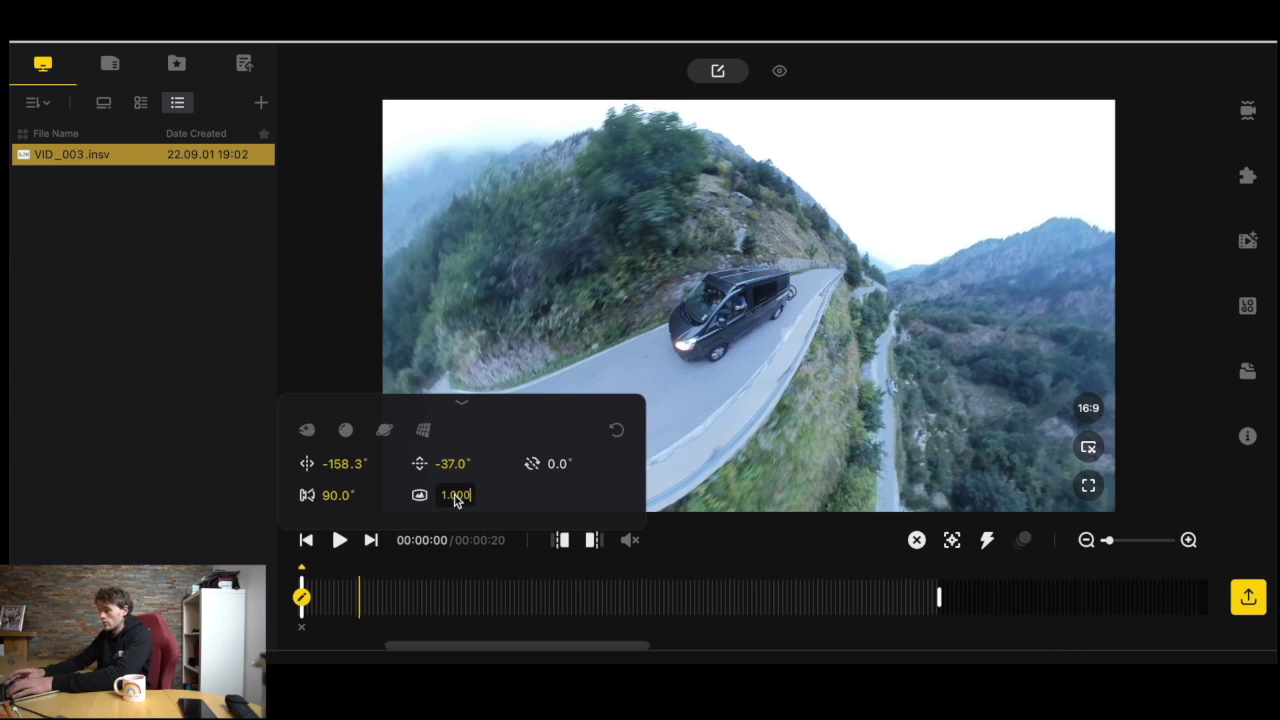
pyautogui.write('0')
pyautogui.press('Return')
pyautogui.doubleClick(455, 497)
pyautogui.press('Return')
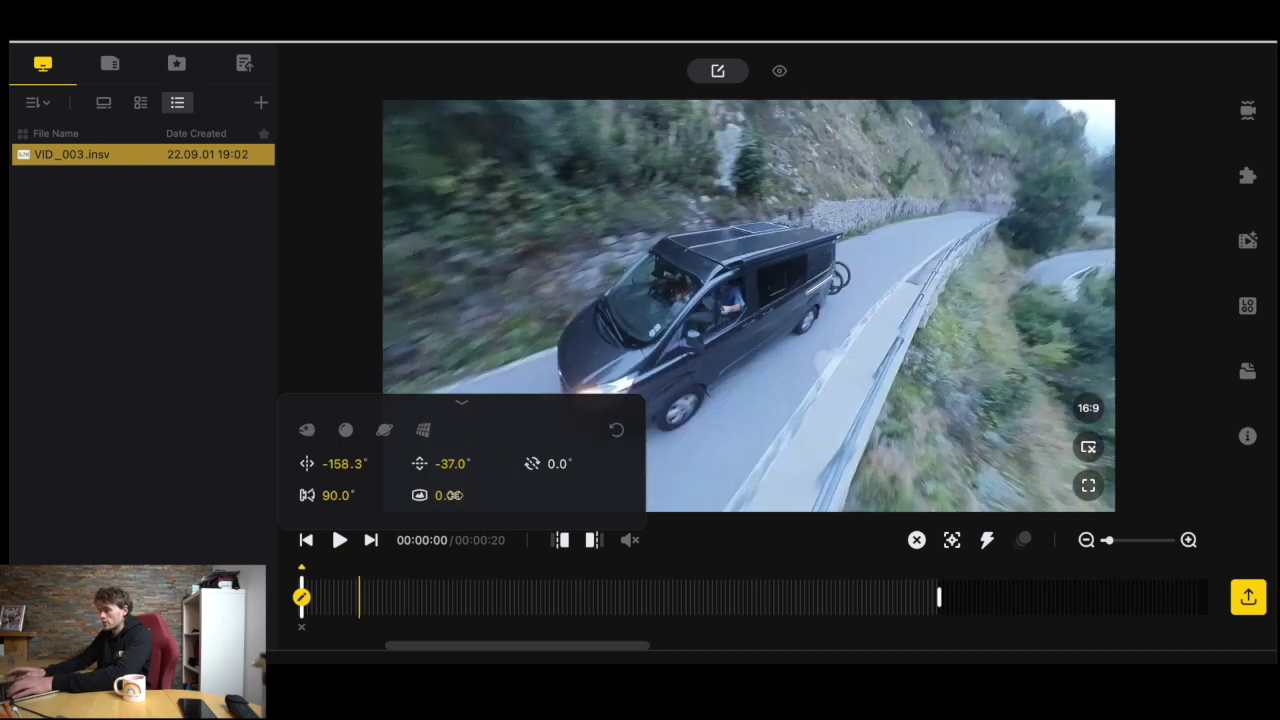
# Step: Try field-of-view values of 70°, 100° and 120°, then apply the Natural View preset
pyautogui.doubleClick(334, 496)
pyautogui.press('BackSpace')
pyautogui.write('70')
pyautogui.press('Return')
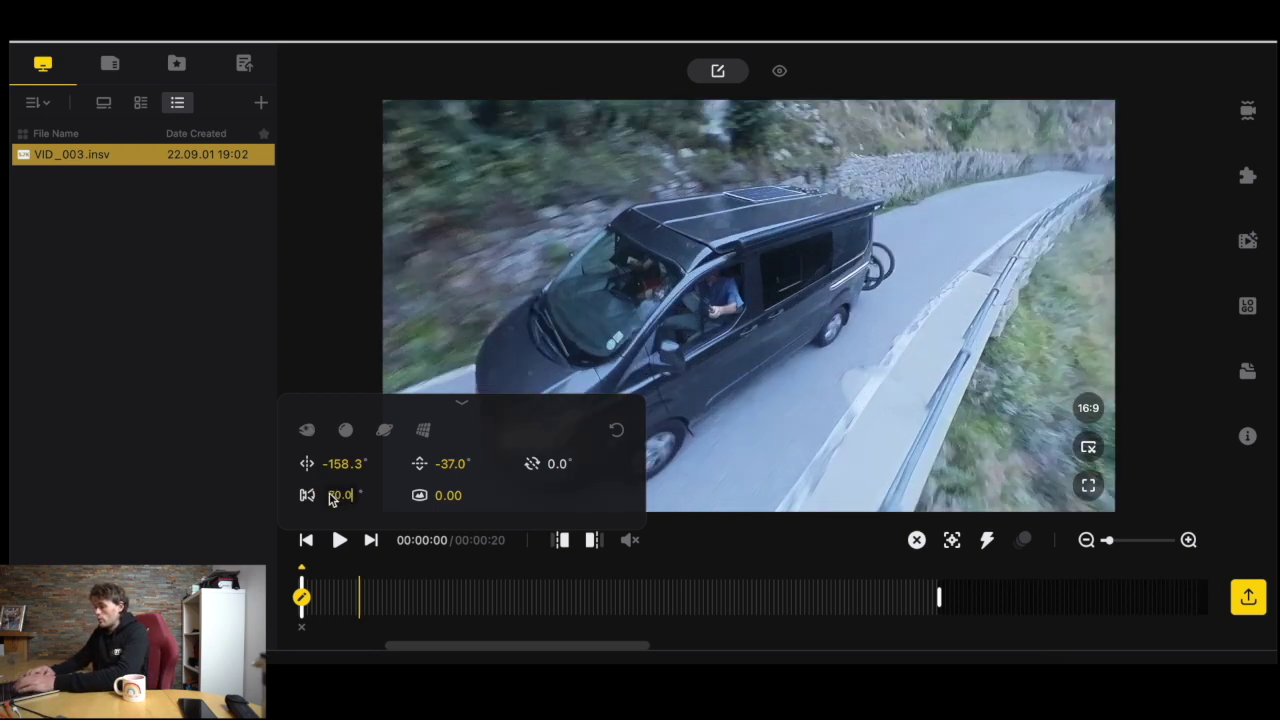
pyautogui.write('100')
pyautogui.press('Return')
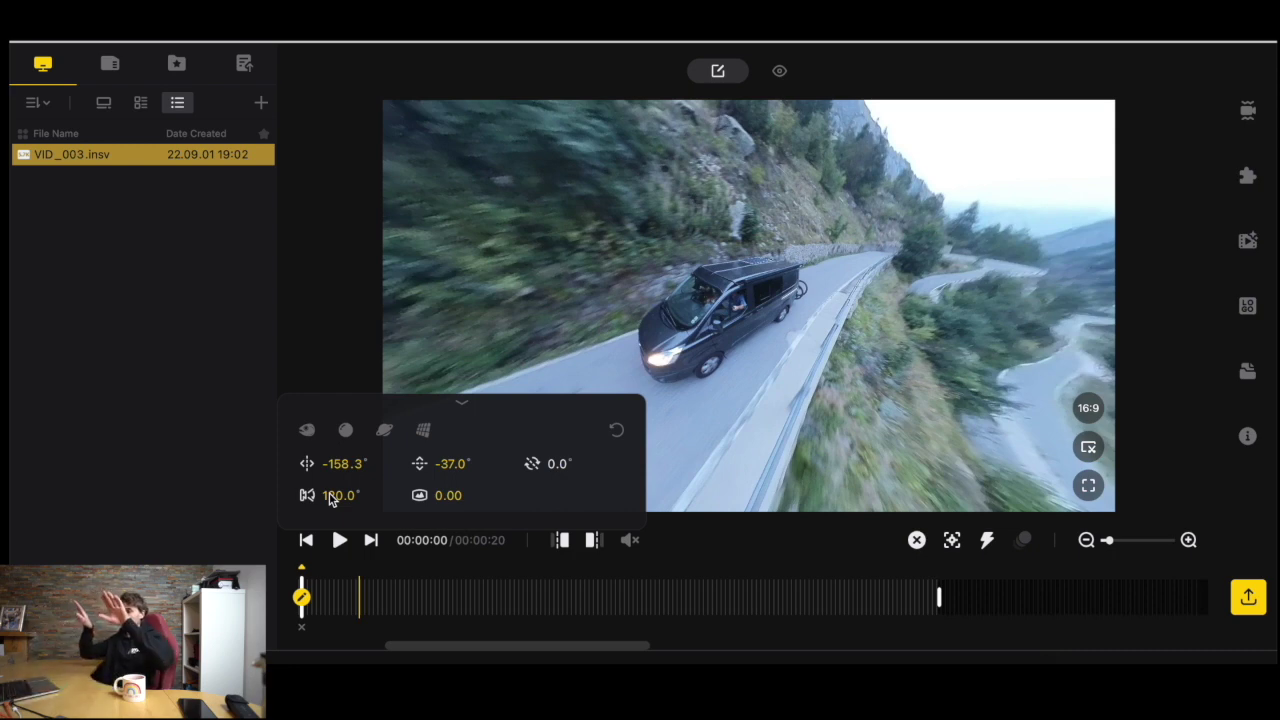
pyautogui.click(333, 500)
pyautogui.write('120.0')
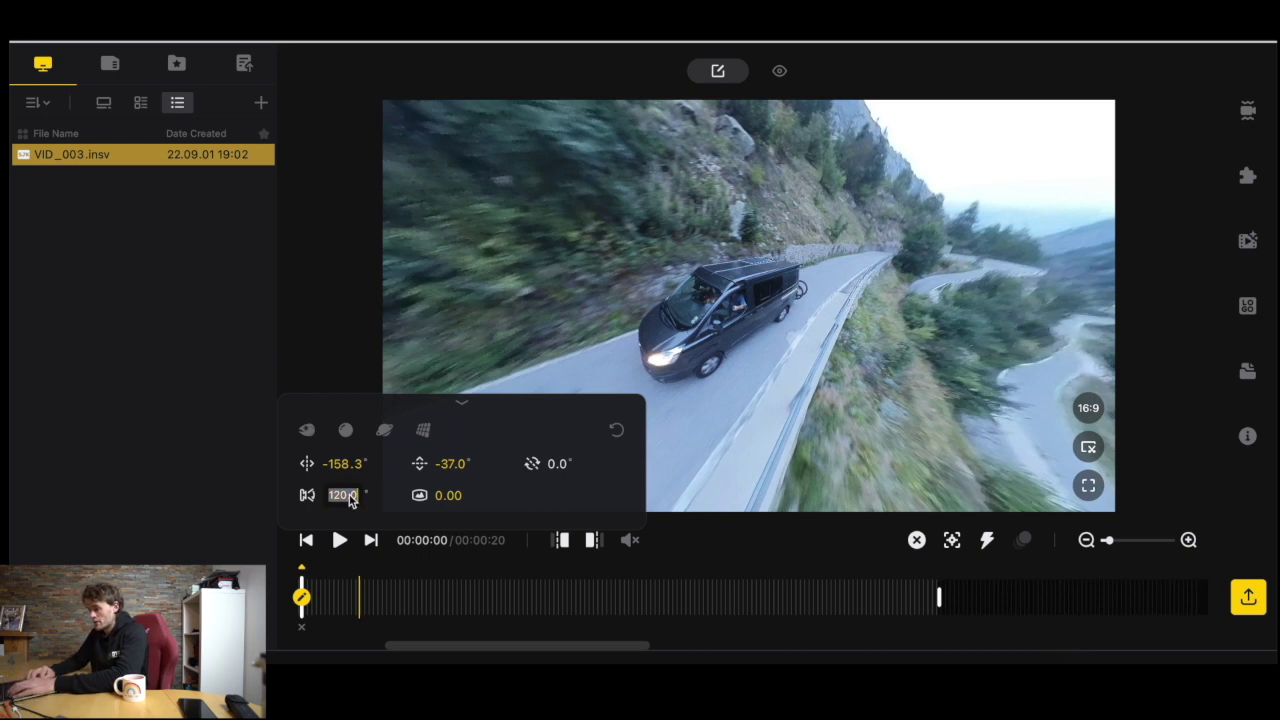
pyautogui.click(423, 430)
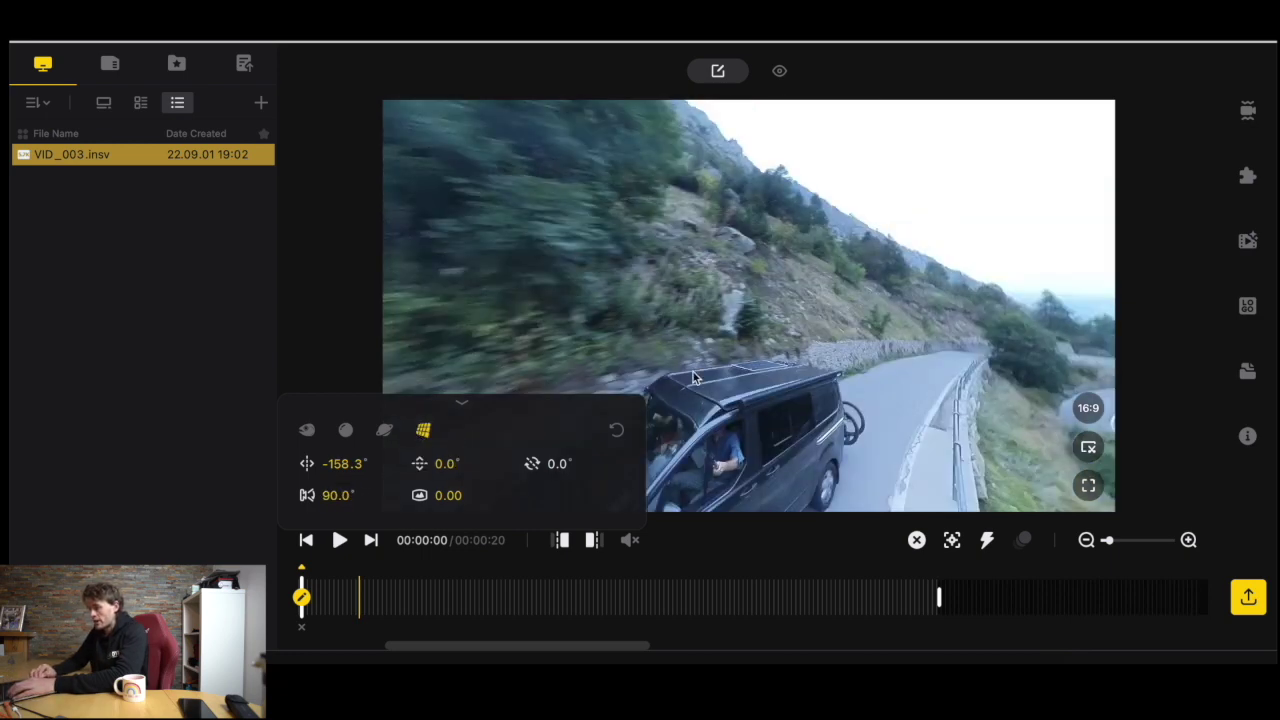
# Step: Aim down at the van with a 1° roll and zoom to frame it closely from above
pyautogui.moveTo(695, 380); pyautogui.dragTo(700, 230)
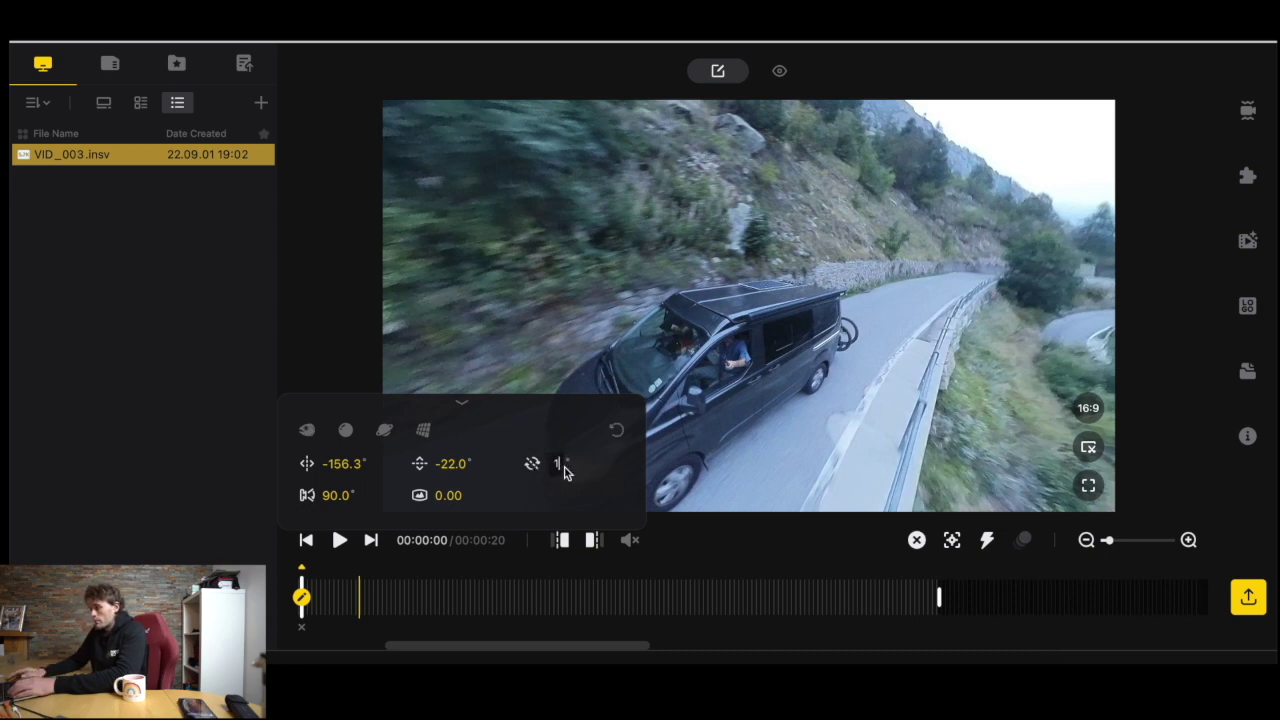
pyautogui.press('Return')
pyautogui.moveTo(815, 418); pyautogui.dragTo(812, 373)
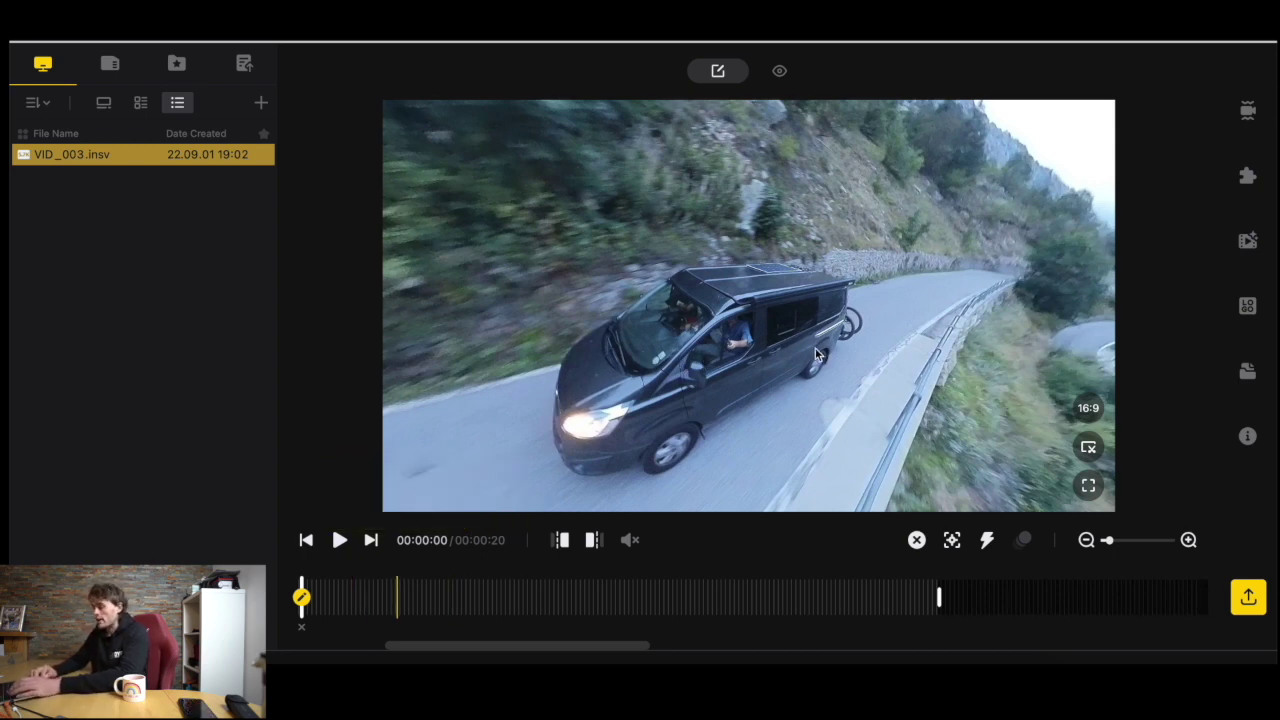
pyautogui.moveTo(815, 345); pyautogui.dragTo(868, 302)
pyautogui.scroll(-3, 812, 328)
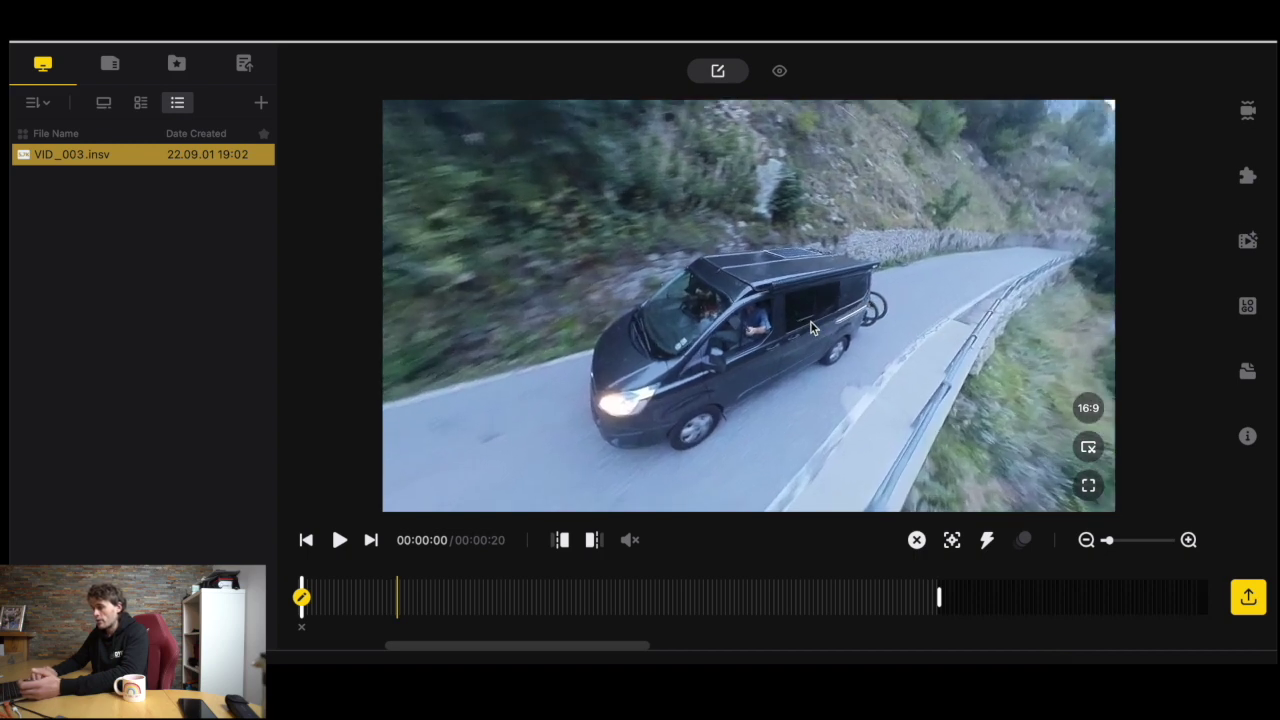
pyautogui.scroll(3, 811, 327)
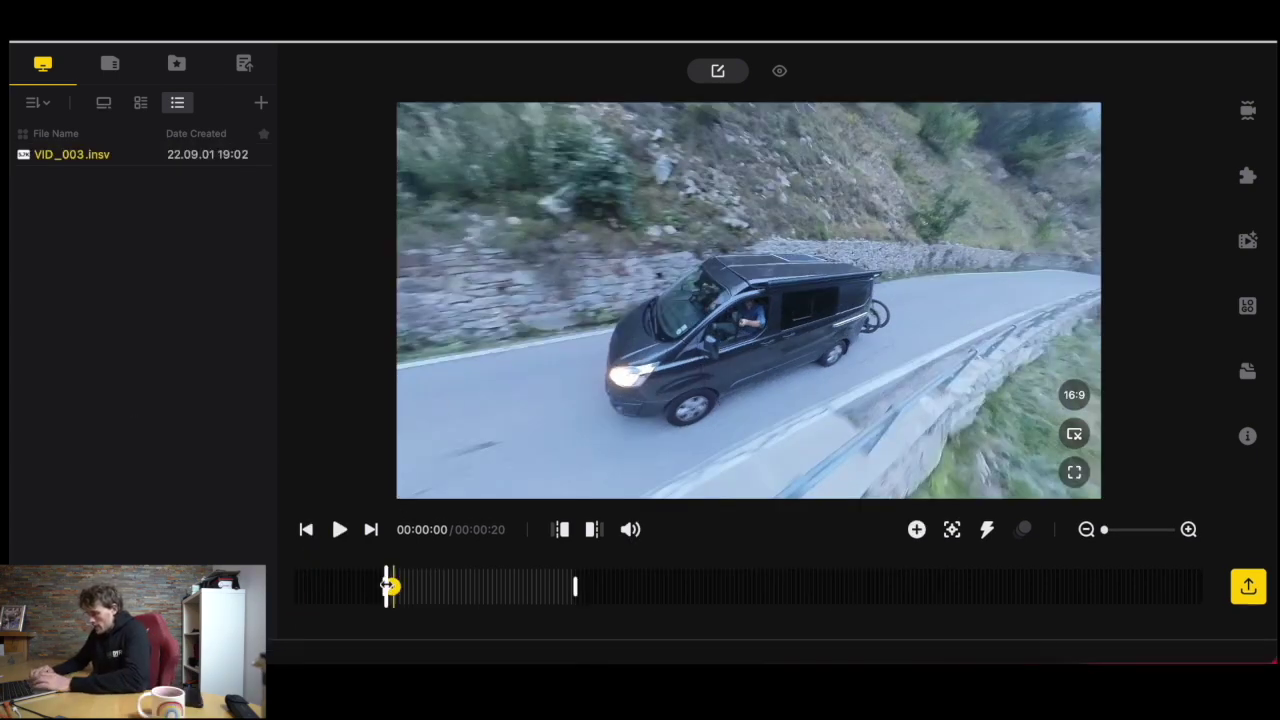
# Step: Play the clip, set the audio volume to 9%, and pause around four seconds
pyautogui.press('space')
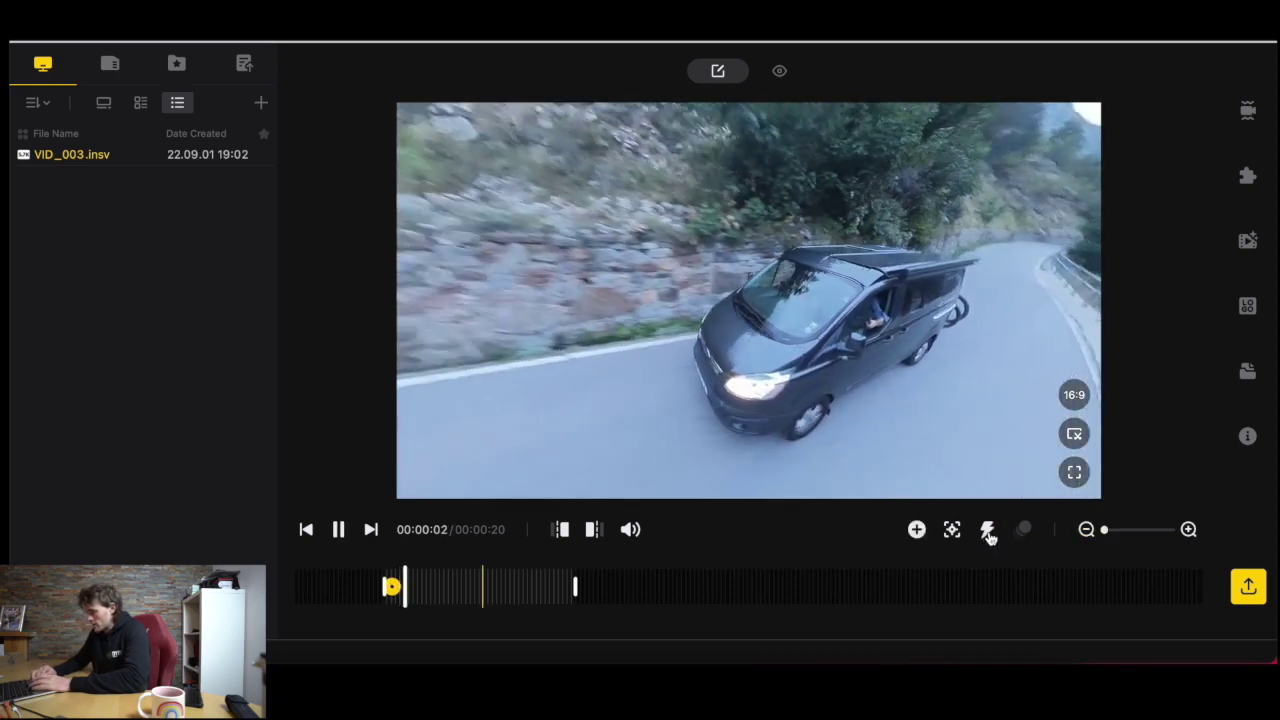
pyautogui.click(630, 530)
pyautogui.moveTo(659, 533); pyautogui.dragTo(653, 534)
pyautogui.press('space')
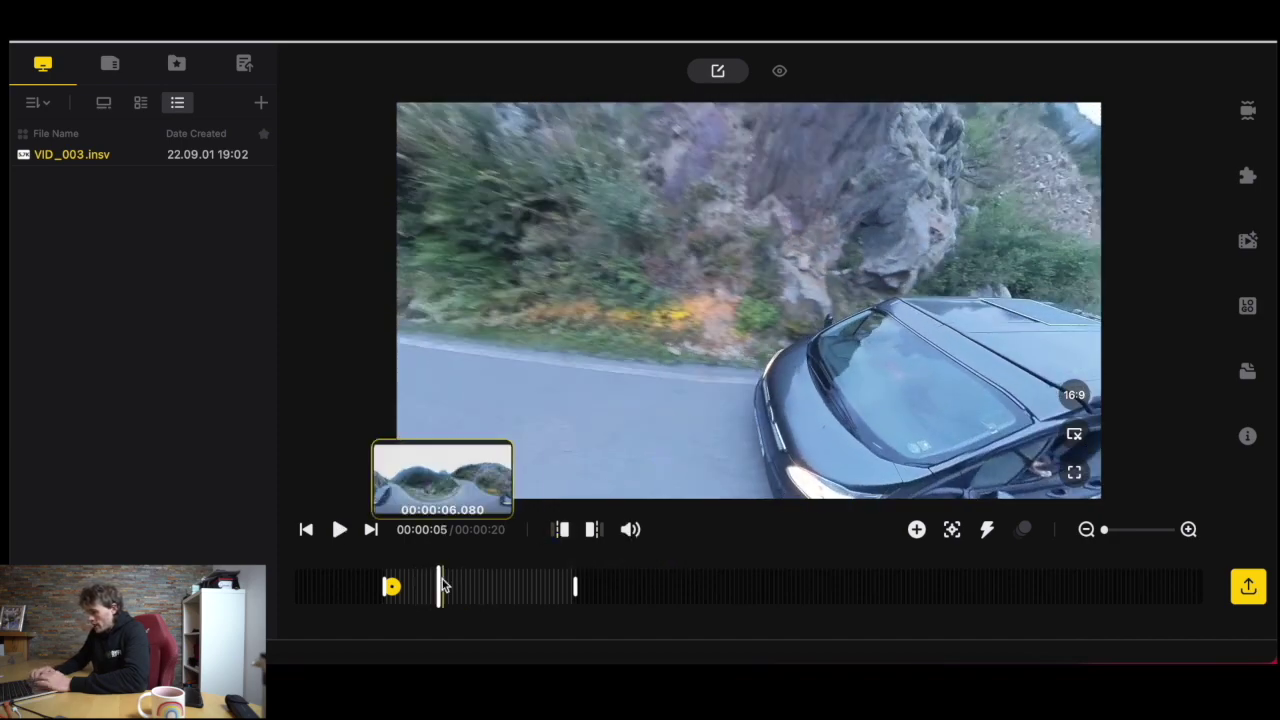
pyautogui.moveTo(439, 585); pyautogui.dragTo(438, 585)
# Step: Add a zoomed-in keyframe at five seconds facing the van's front, then replay from the start
pyautogui.moveTo(909, 418); pyautogui.dragTo(658, 378)
pyautogui.click(916, 530)
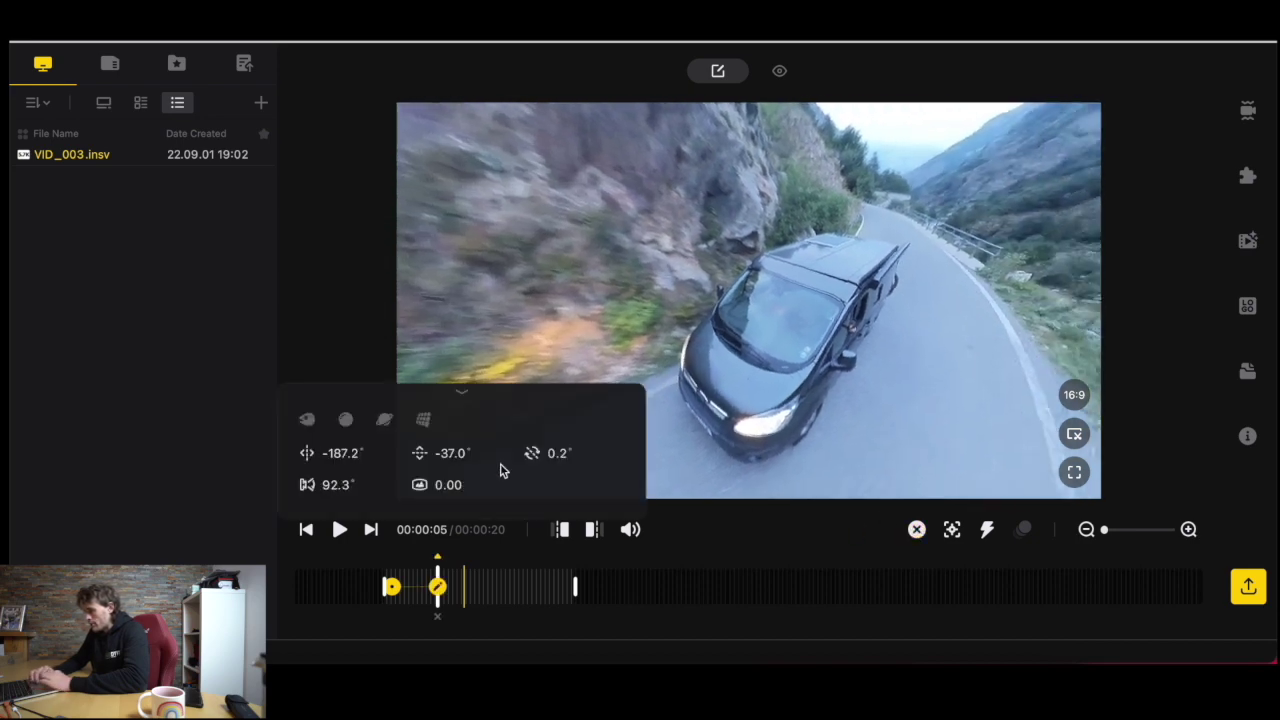
pyautogui.scroll(5, 806, 323)
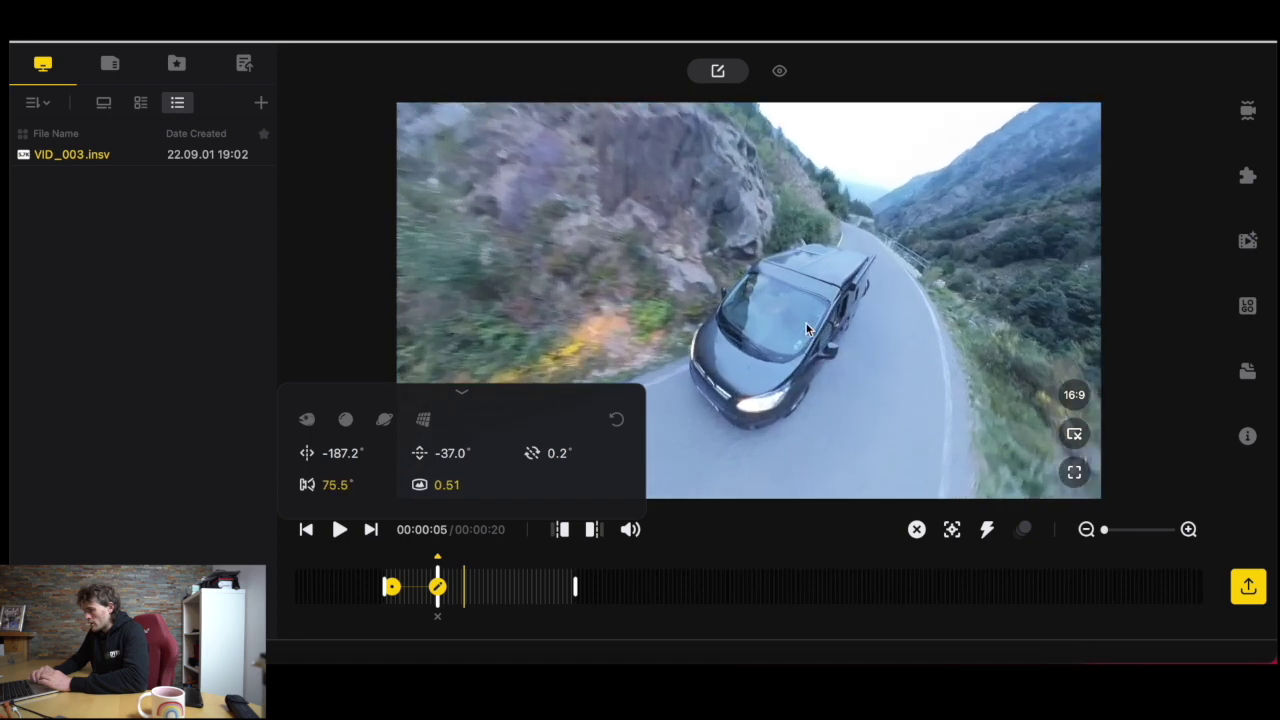
pyautogui.scroll(2, 806, 323)
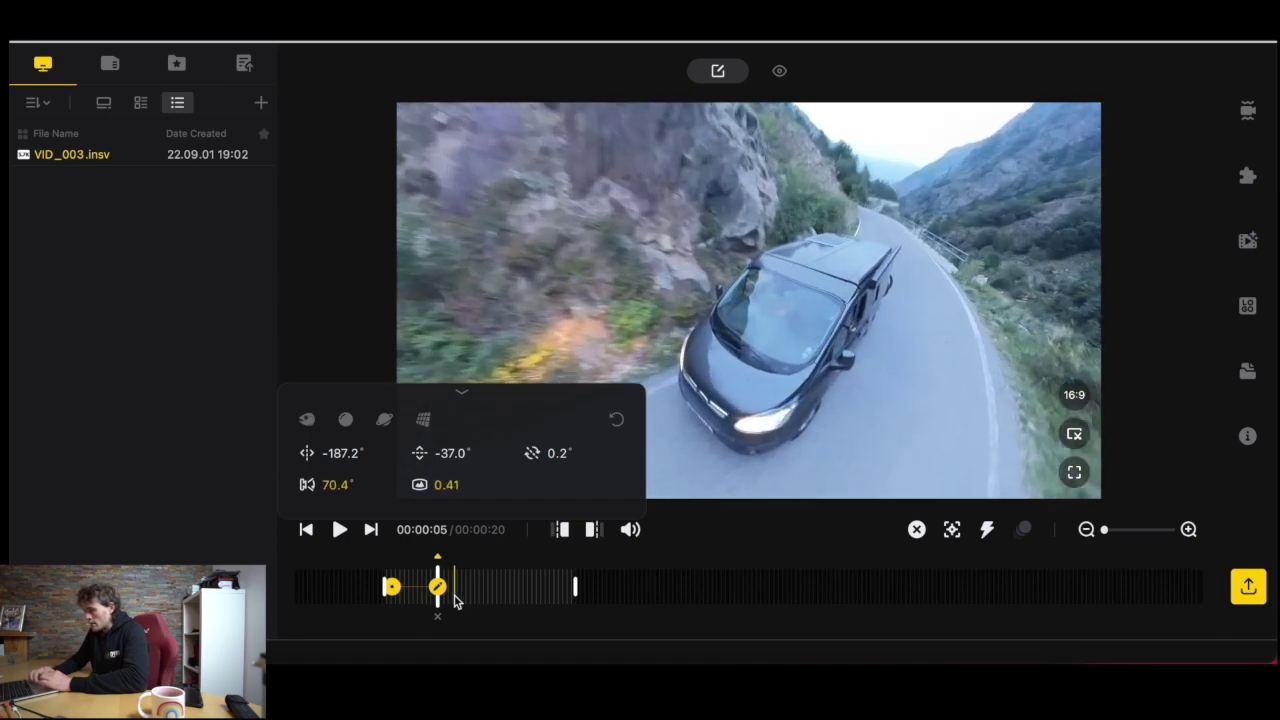
pyautogui.click(660, 560)
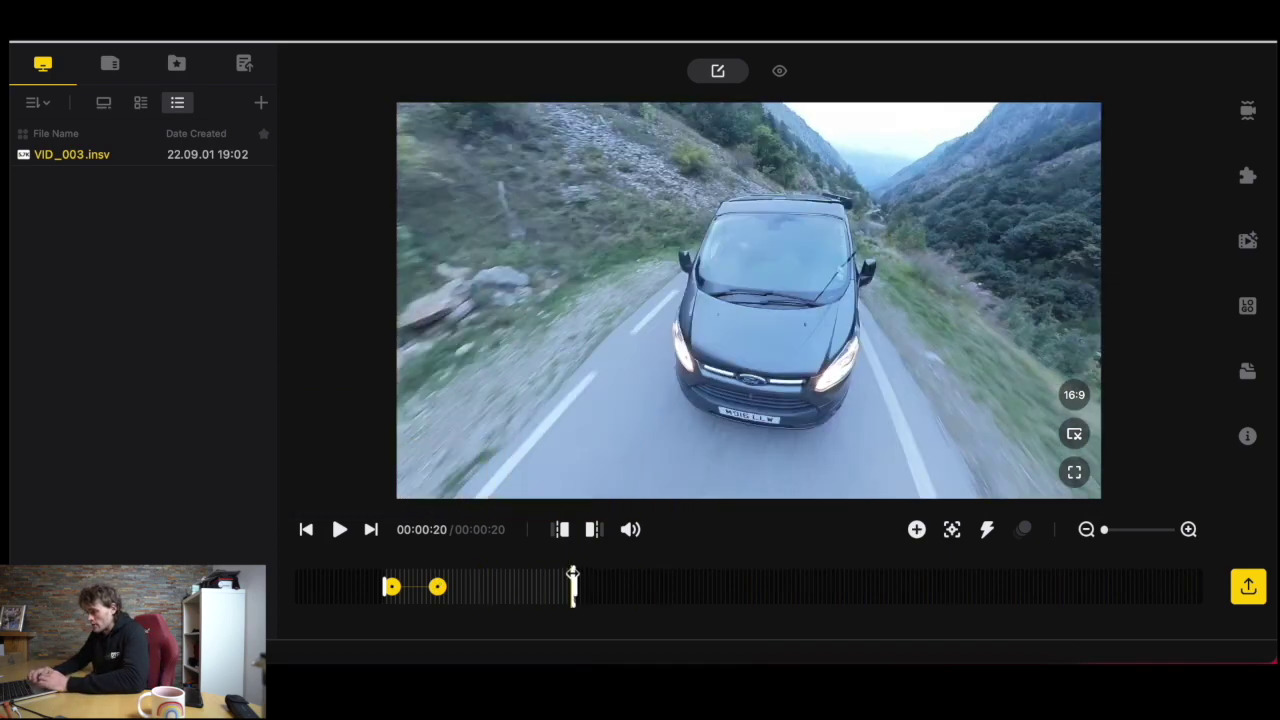
pyautogui.moveTo(570, 575); pyautogui.dragTo(380, 578)
pyautogui.press('space')
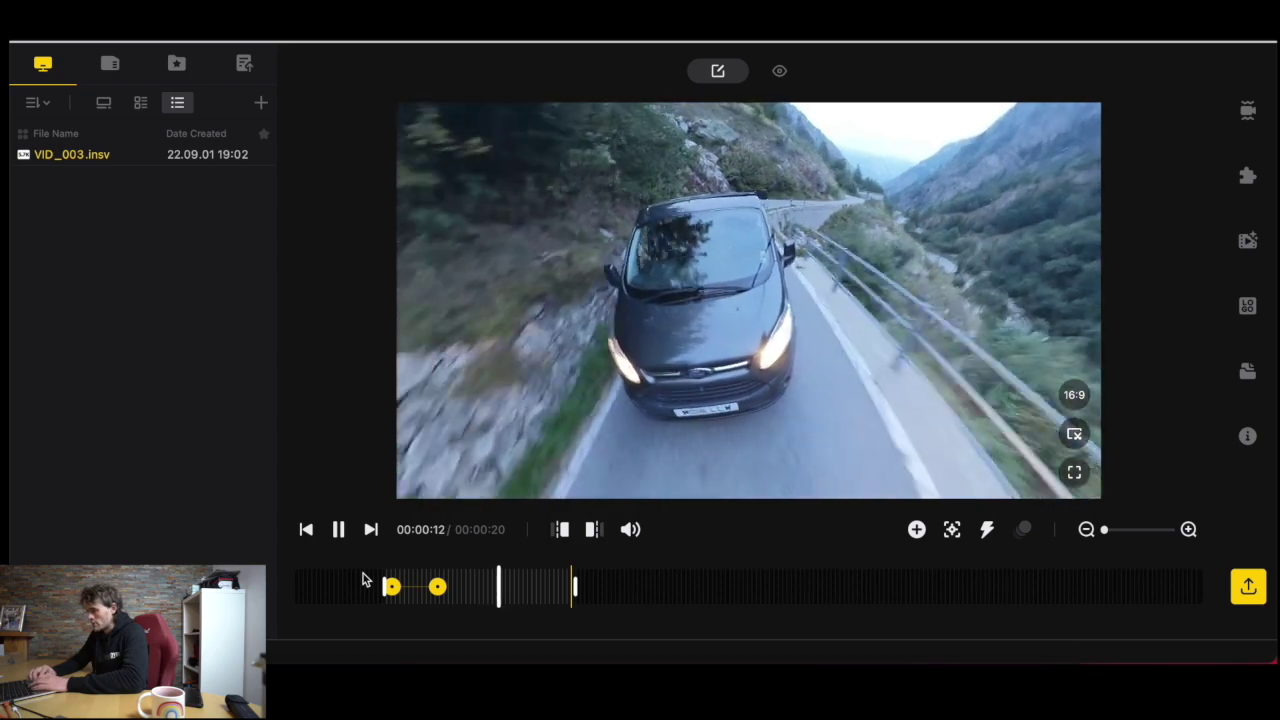
# Step: Add a keyframe at 12 seconds framing the van's front with a 16.5° roll and wider 79° view
pyautogui.press('space')
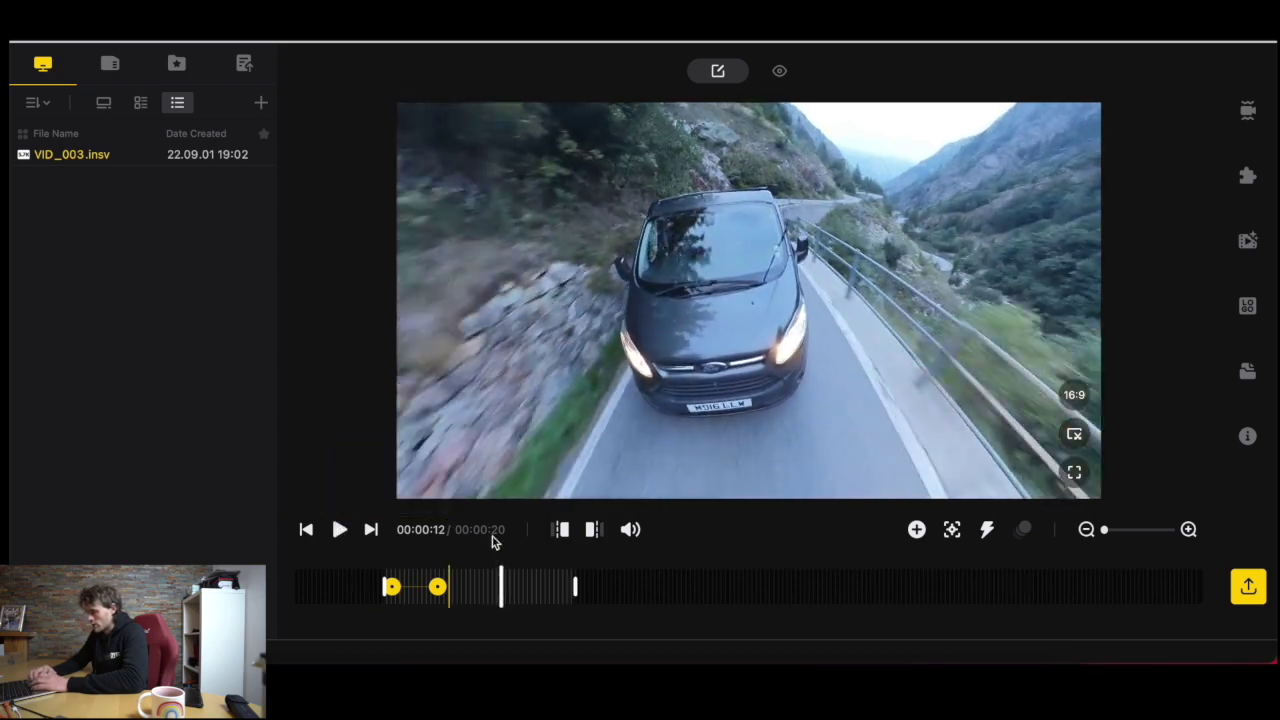
pyautogui.click(917, 531)
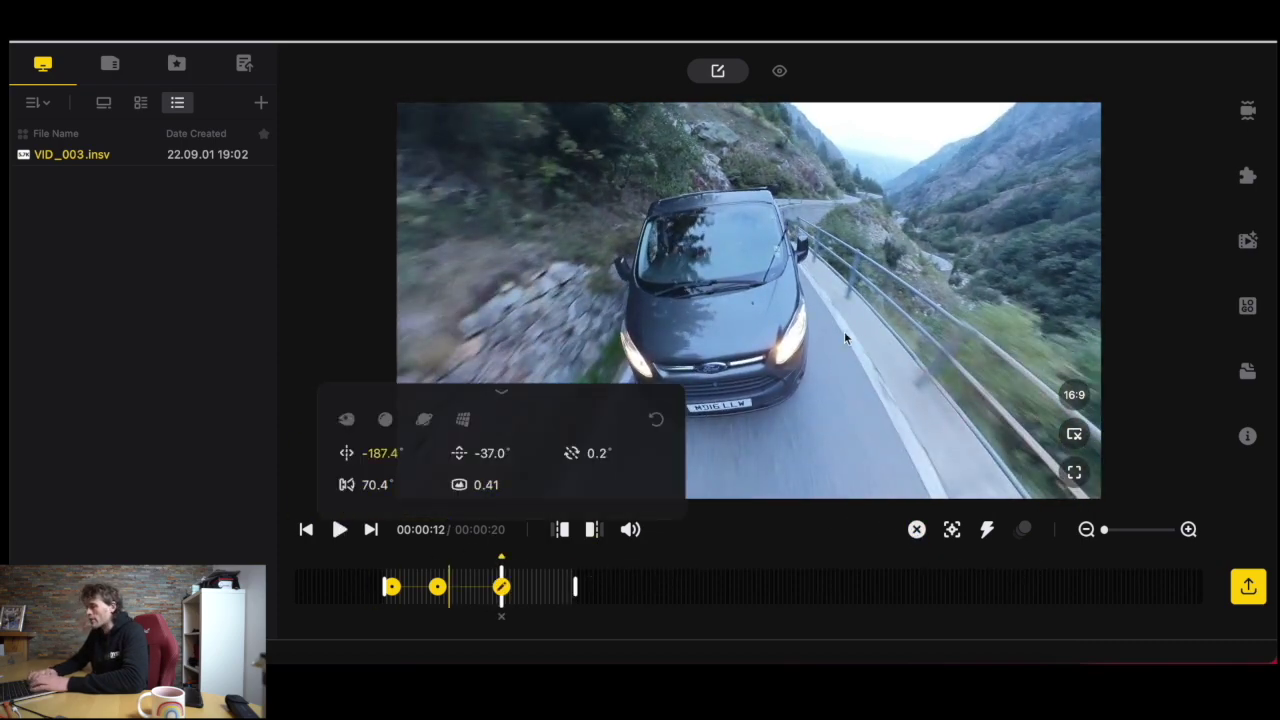
pyautogui.moveTo(829, 327); pyautogui.dragTo(637, 377)
pyautogui.moveTo(741, 330); pyautogui.dragTo(801, 324)
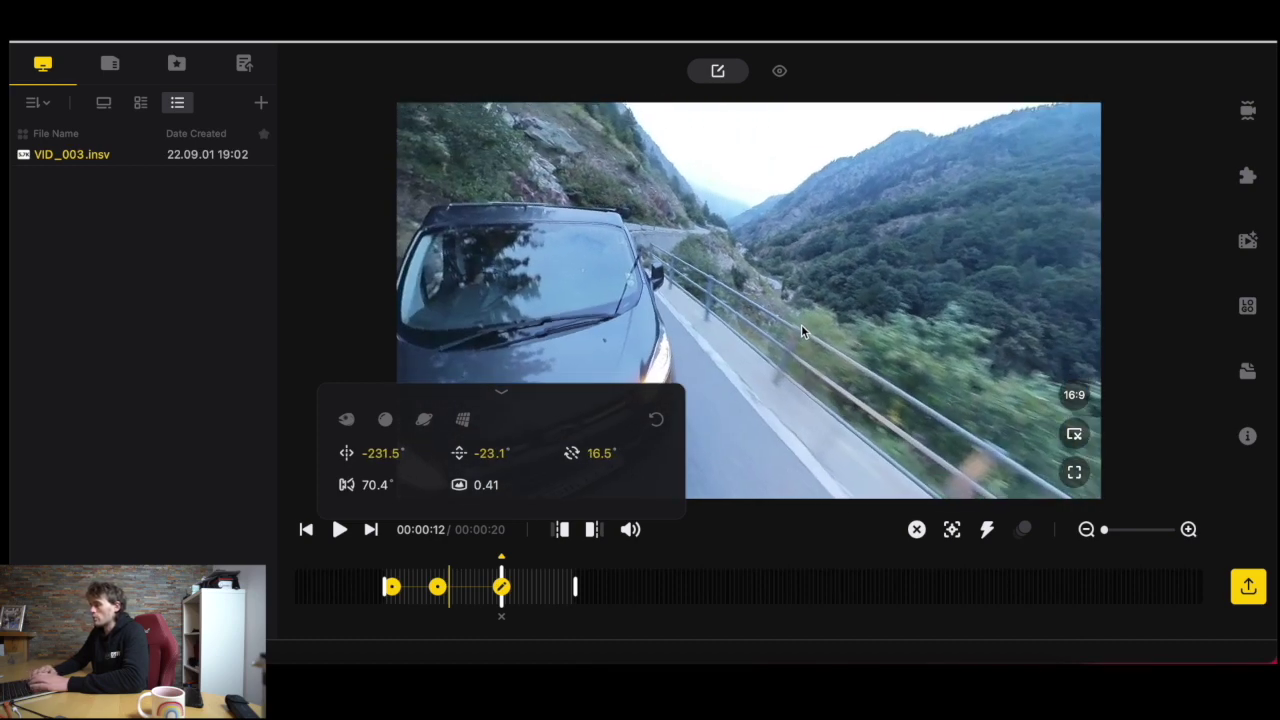
pyautogui.scroll(-4, 801, 324)
pyautogui.moveTo(801, 324); pyautogui.dragTo(753, 294)
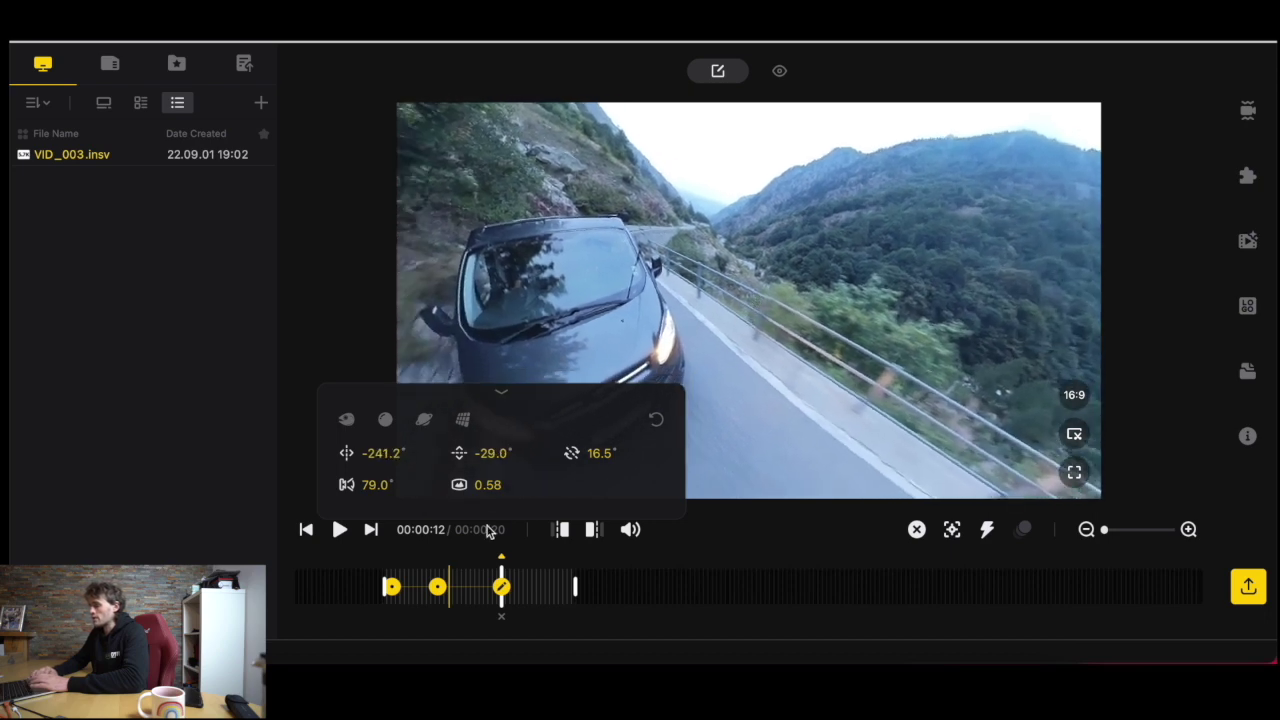
# Step: Replay the clip from four seconds to review the keyframes, then return to seven seconds
pyautogui.click(524, 584)
pyautogui.moveTo(523, 580); pyautogui.dragTo(425, 575)
pyautogui.press('space')
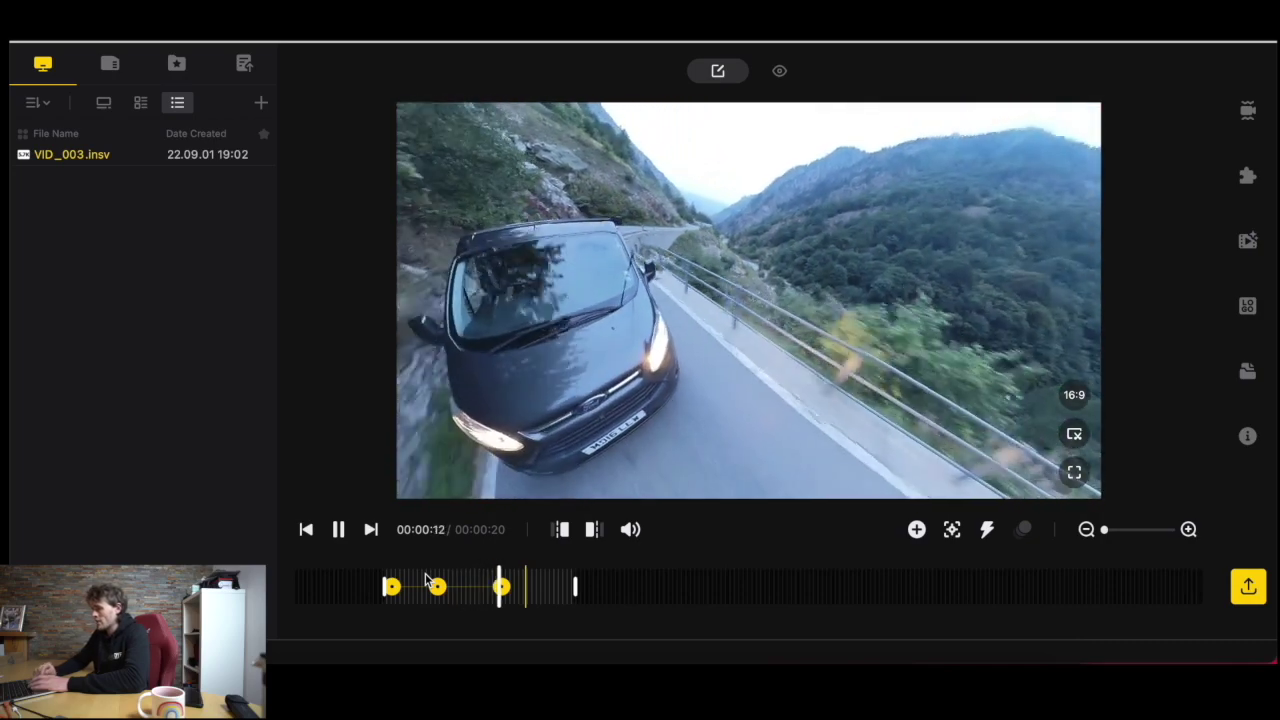
pyautogui.press('space')
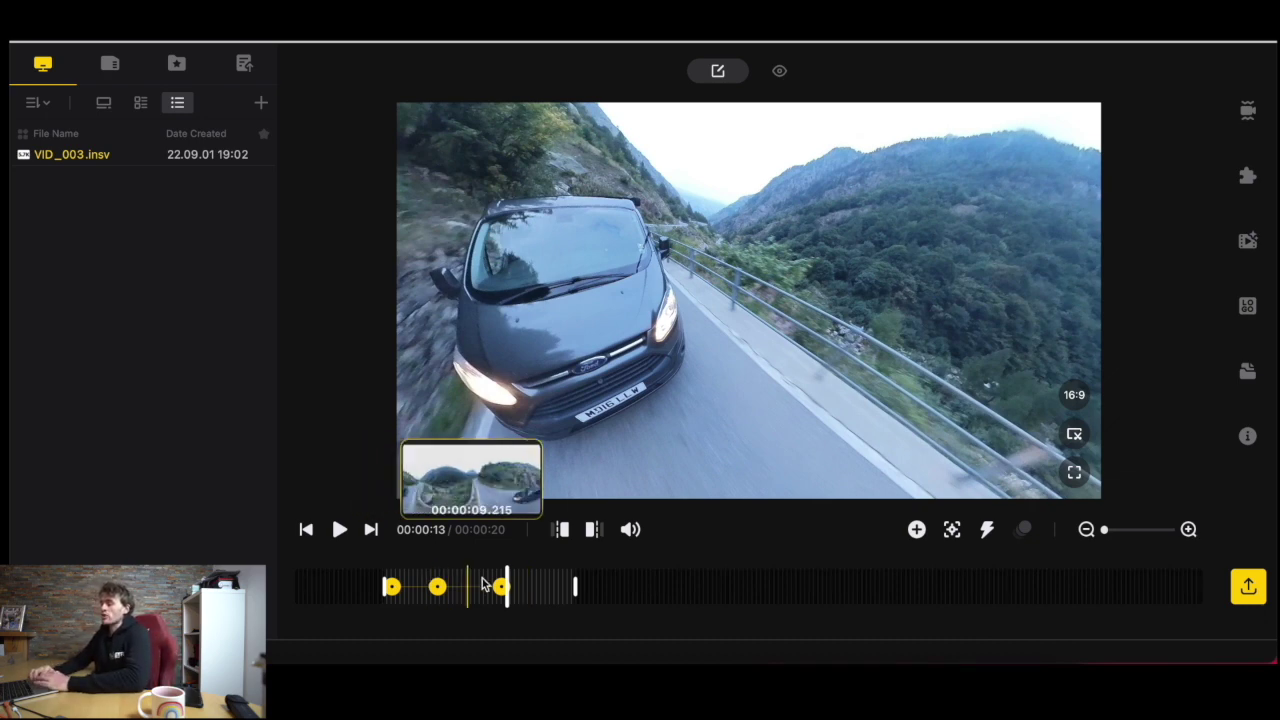
pyautogui.moveTo(508, 575); pyautogui.dragTo(453, 583)
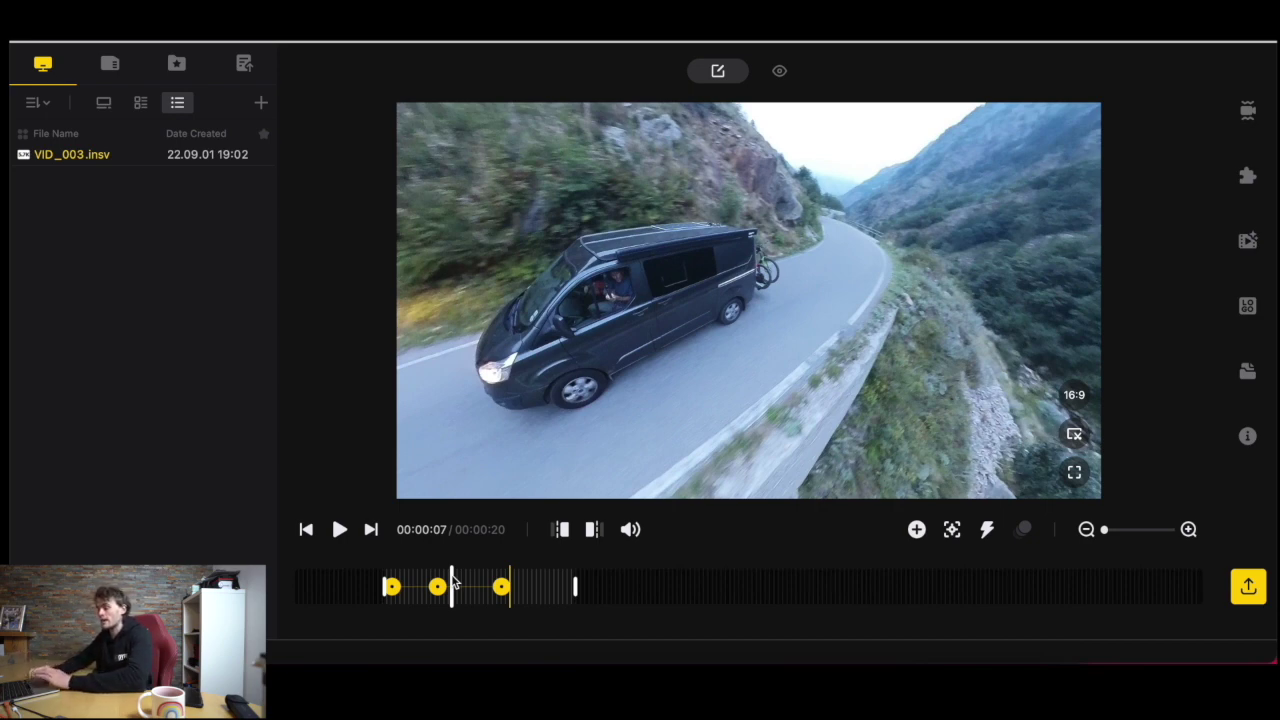
# Step: Inspect the twelve- and five-second keyframes, return to 0:00, and enable Deep Track
pyautogui.click(501, 587)
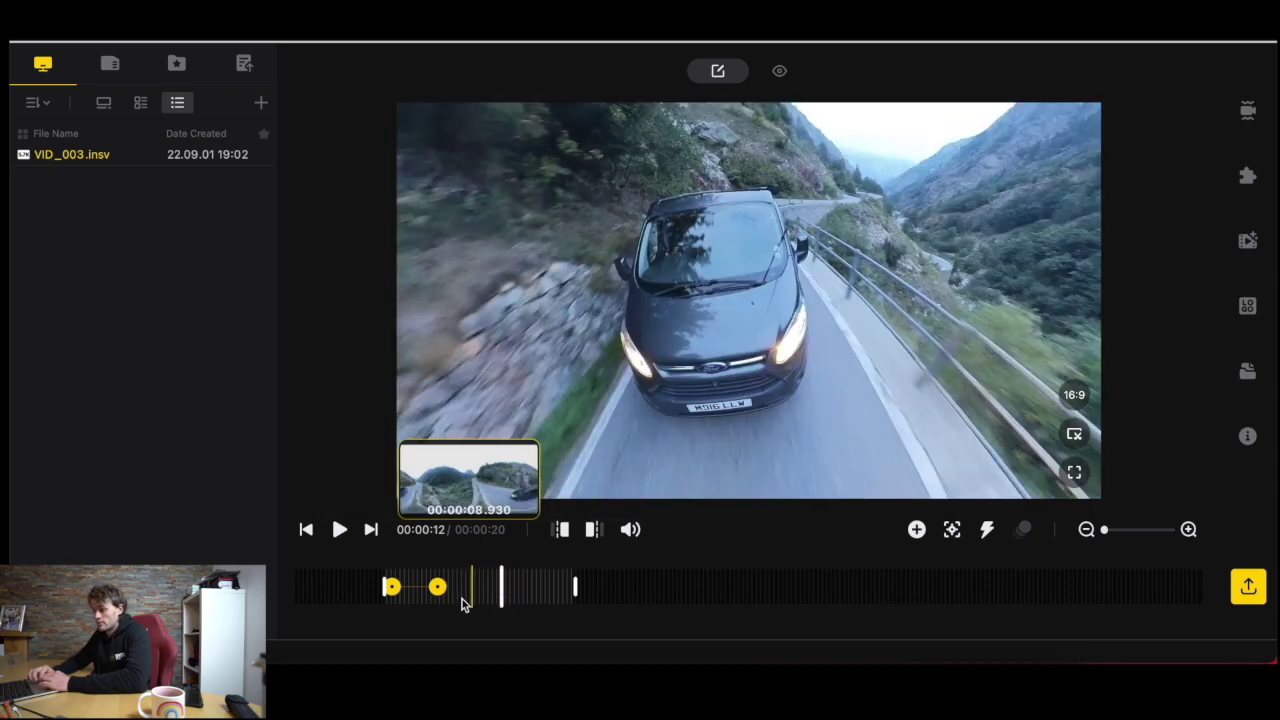
pyautogui.click(445, 585)
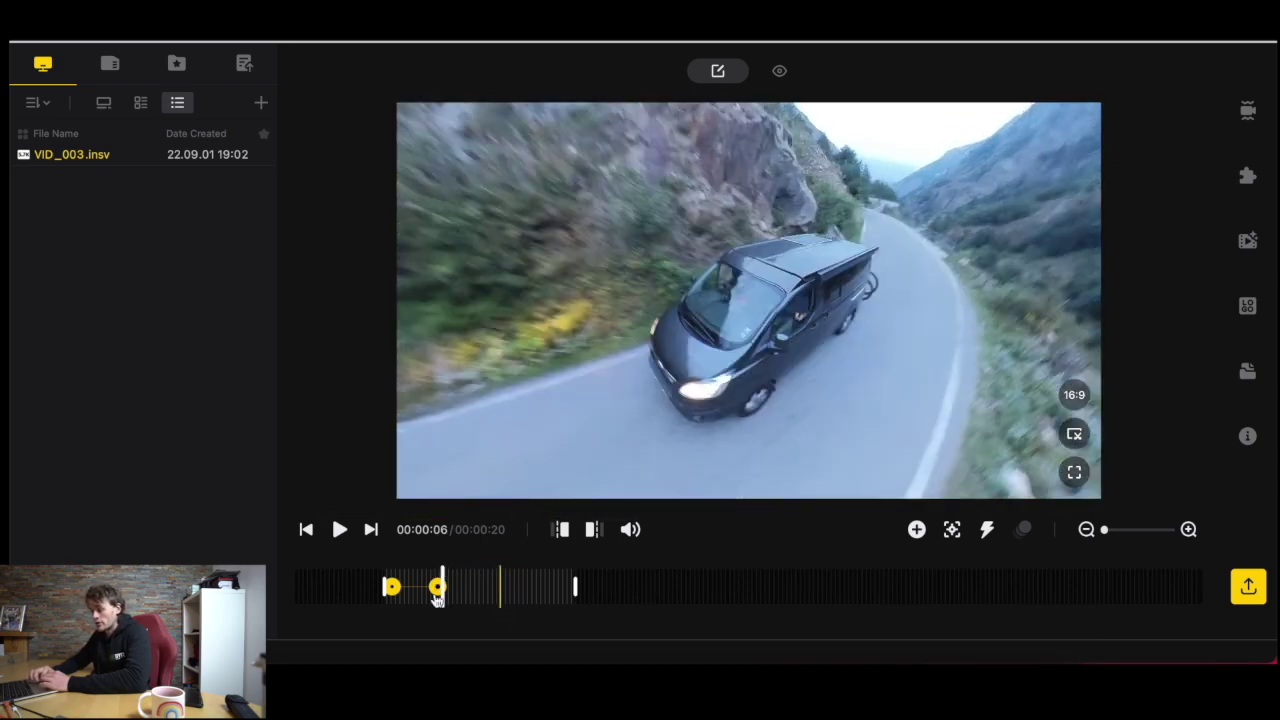
pyautogui.click(438, 587)
pyautogui.click(437, 594)
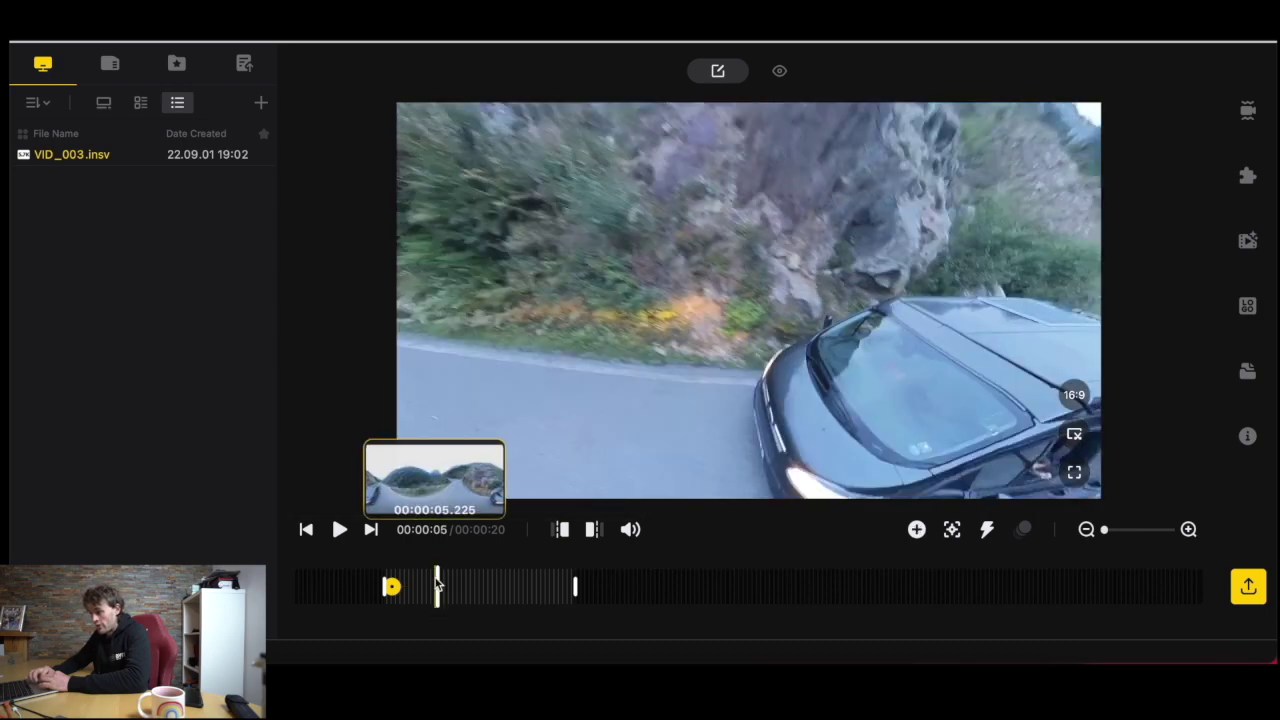
pyautogui.moveTo(437, 594); pyautogui.dragTo(392, 585)
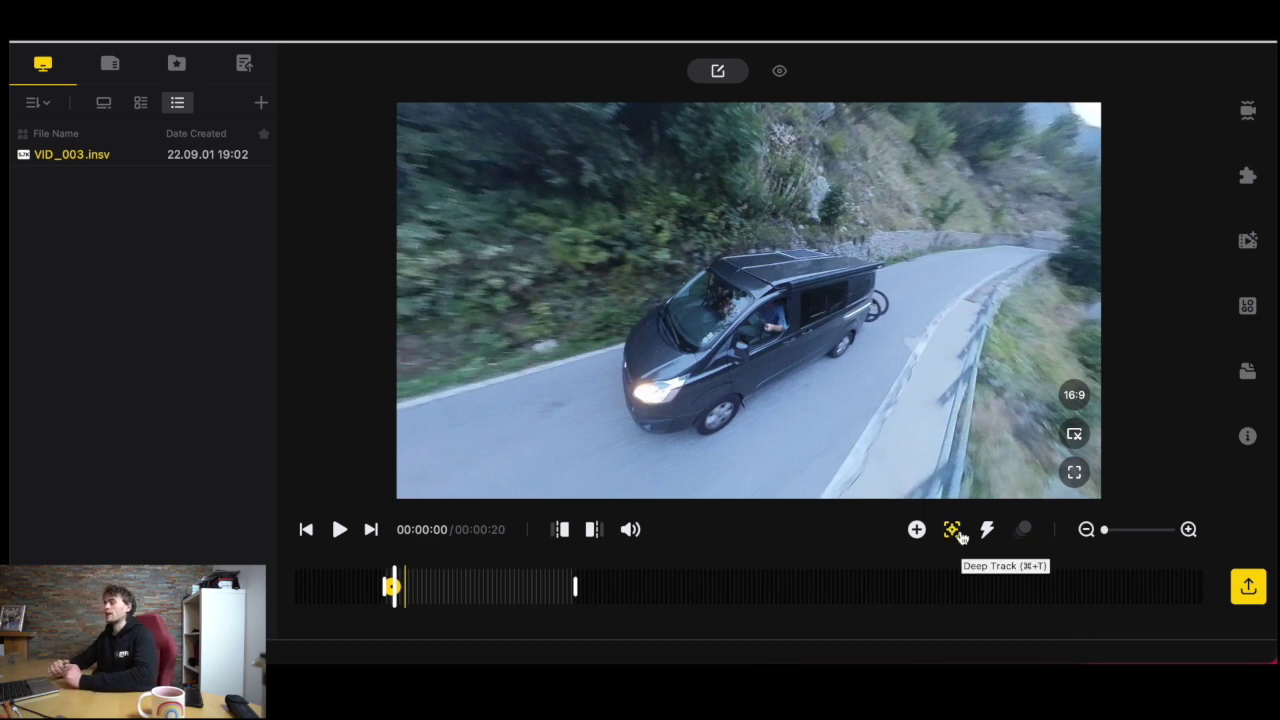
pyautogui.click(953, 533)
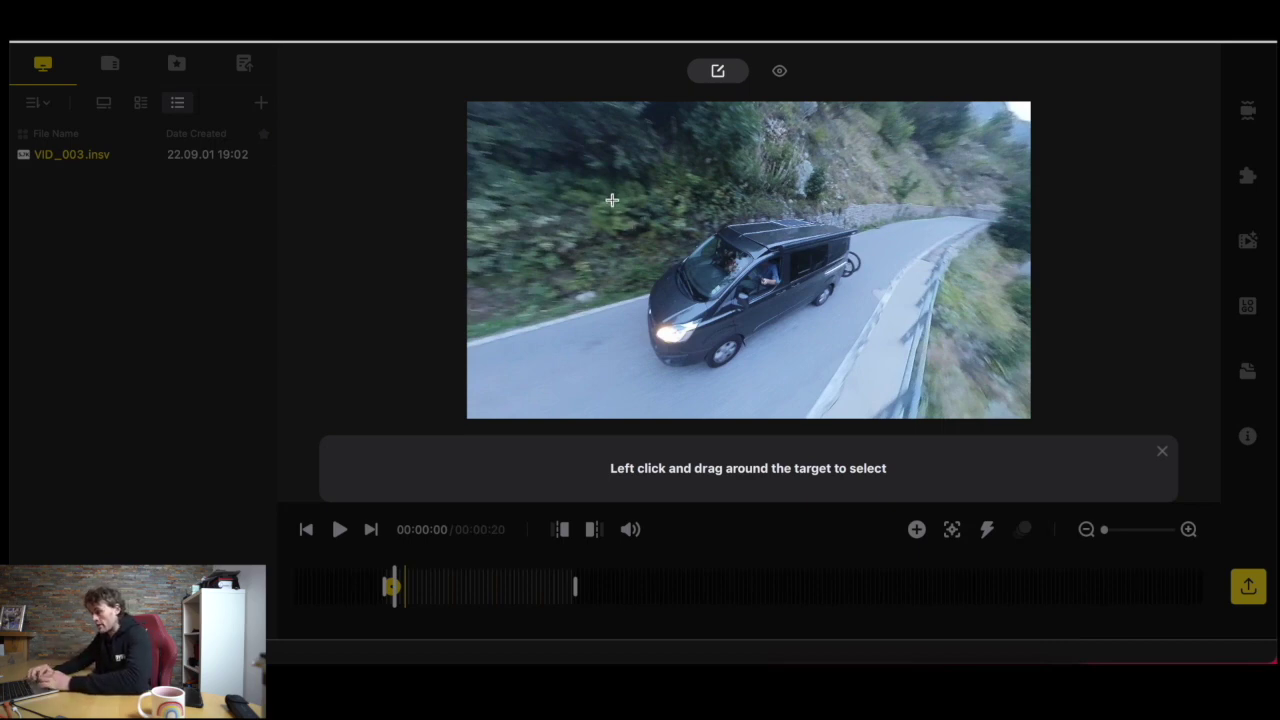
# Step: Box the van in the preview and track it through the full 20-second clip
pyautogui.moveTo(612, 197); pyautogui.dragTo(885, 388)
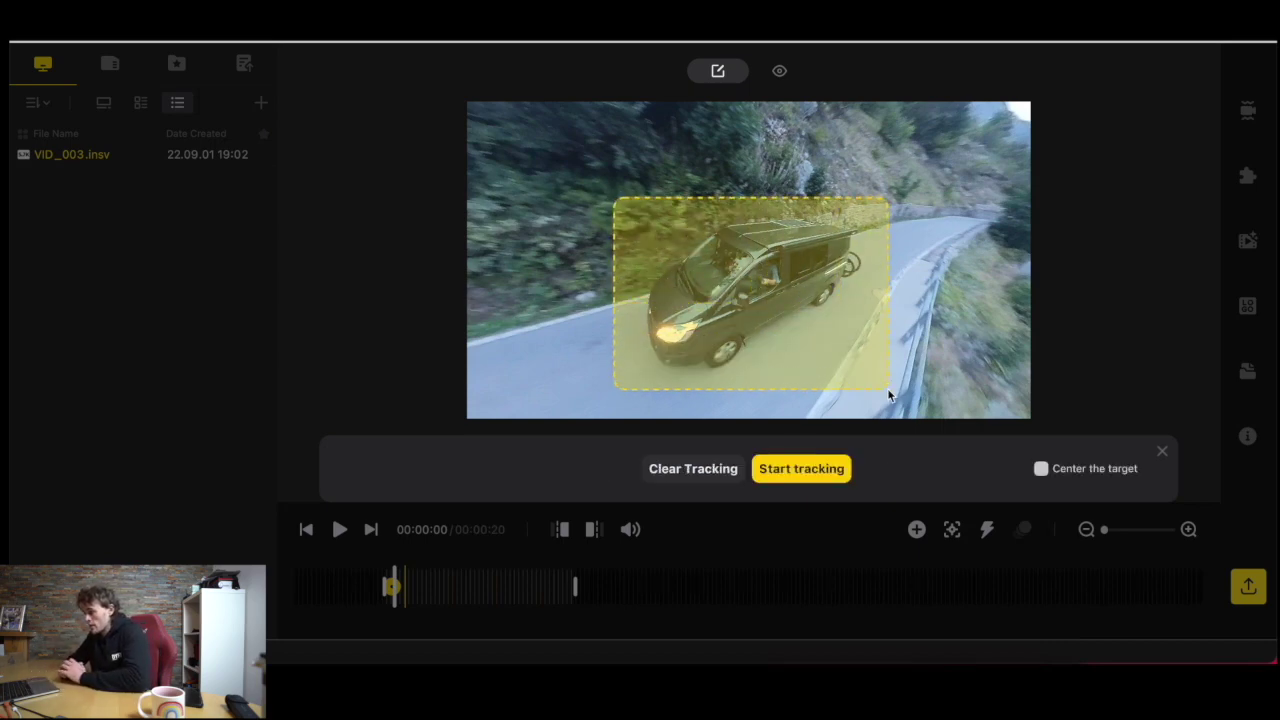
pyautogui.click(791, 474)
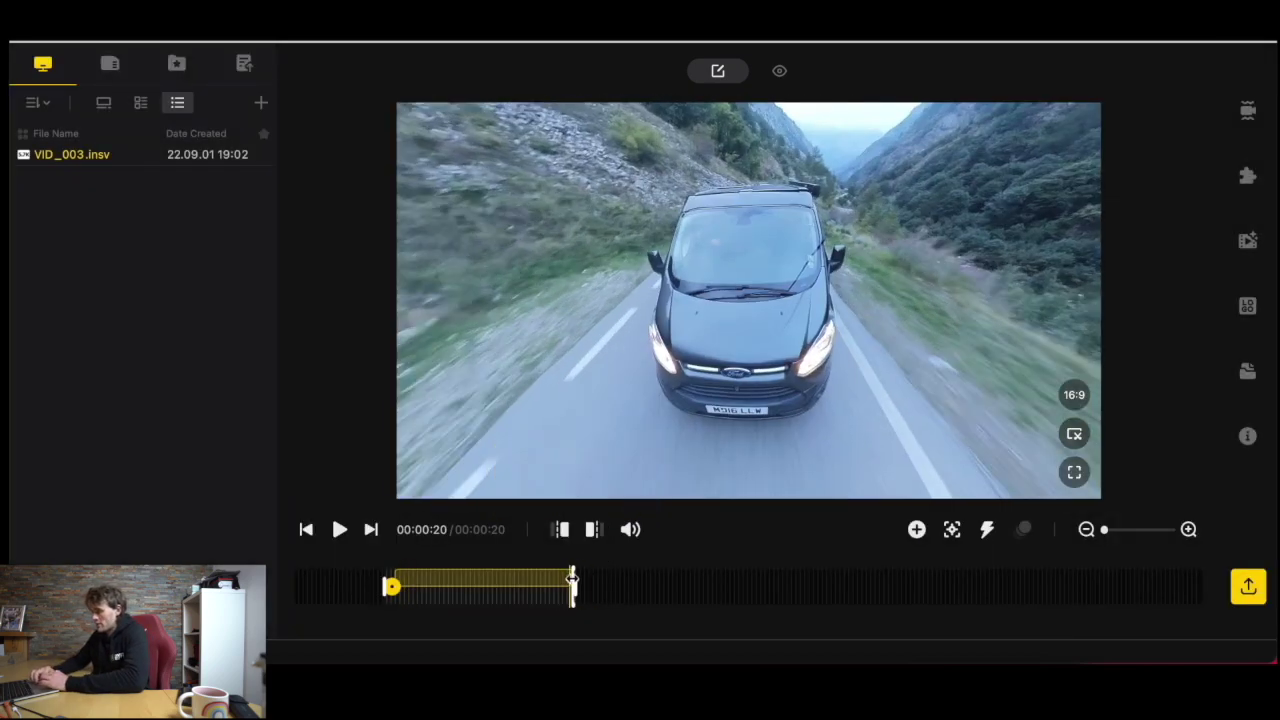
# Step: Trim the clip's end to about 2 s and preview it, then extend it to 18 s and replay
pyautogui.moveTo(573, 580); pyautogui.dragTo(405, 580)
pyautogui.click(339, 529)
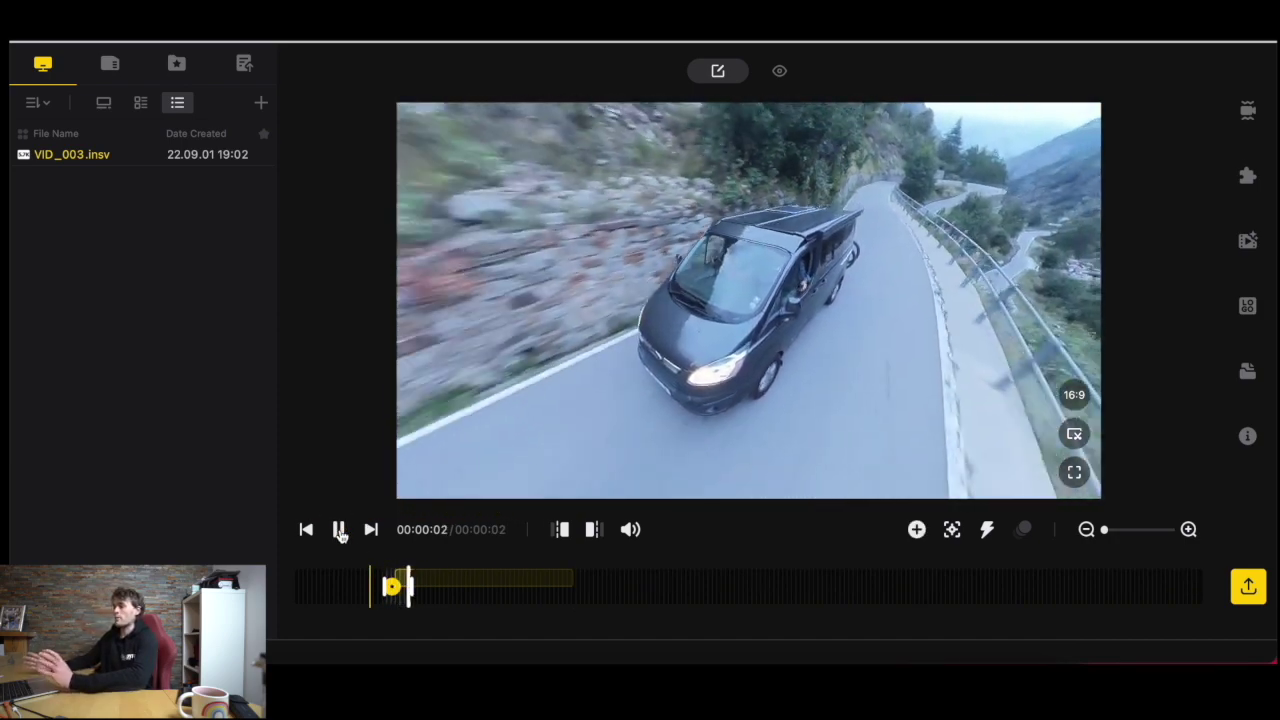
pyautogui.click(339, 529)
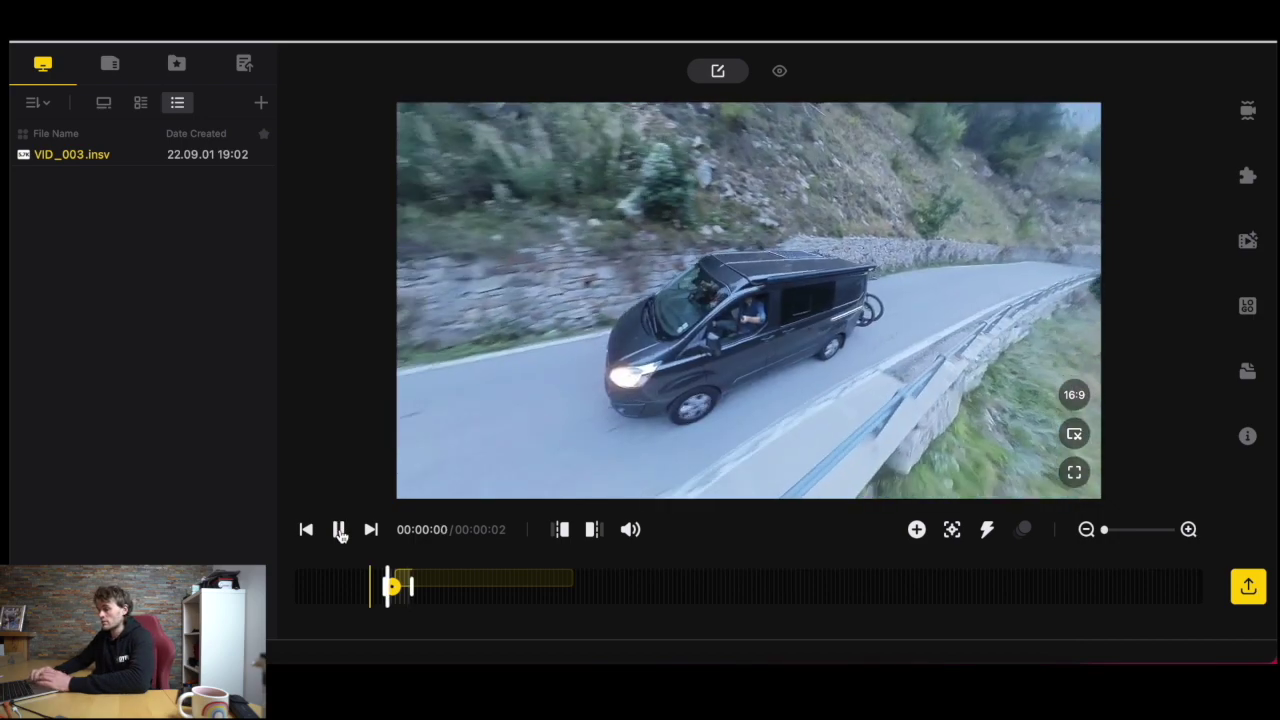
pyautogui.moveTo(411, 588); pyautogui.dragTo(571, 592)
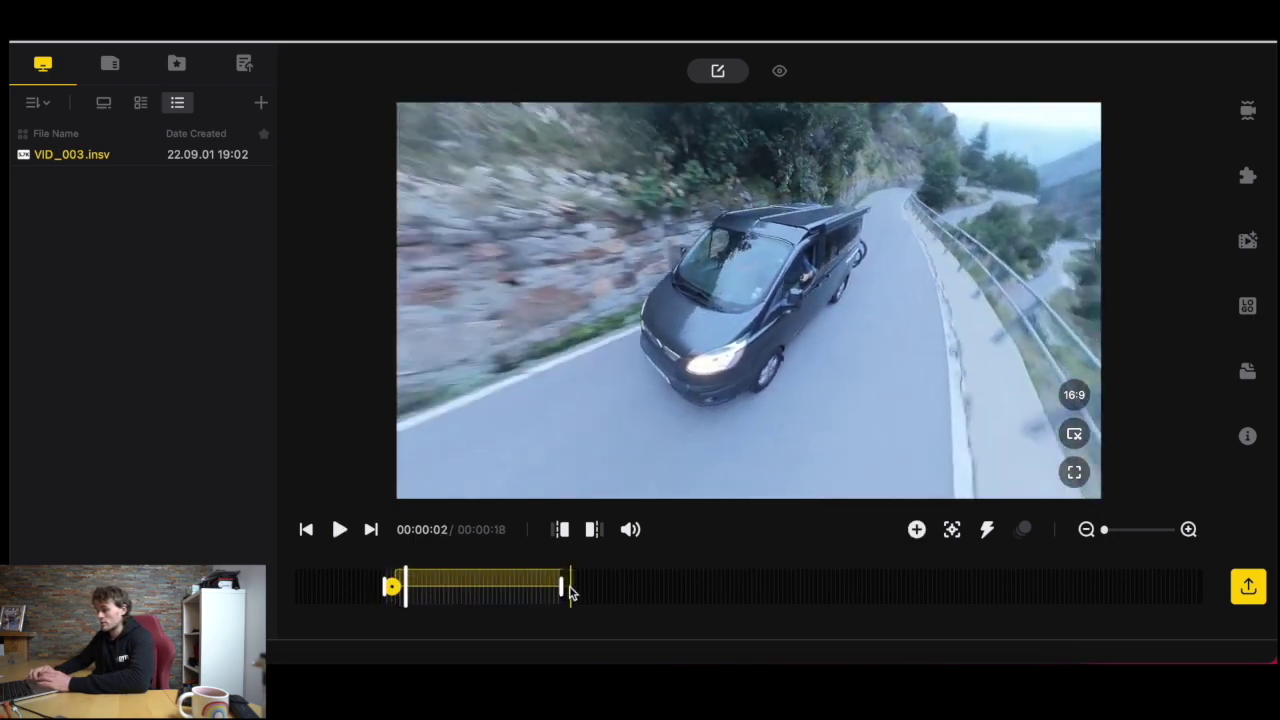
pyautogui.click(339, 529)
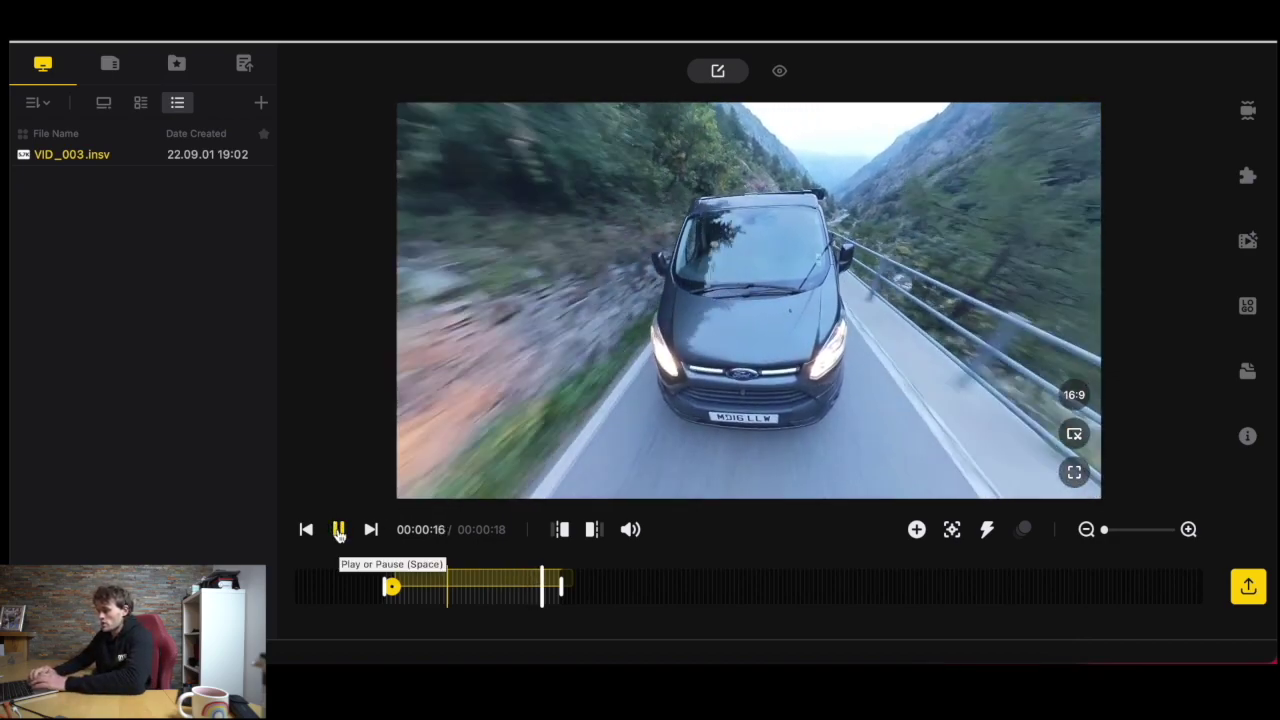
# Step: Pause playback at 16 s and move the playhead back to the 3-second mark
pyautogui.click(338, 529)
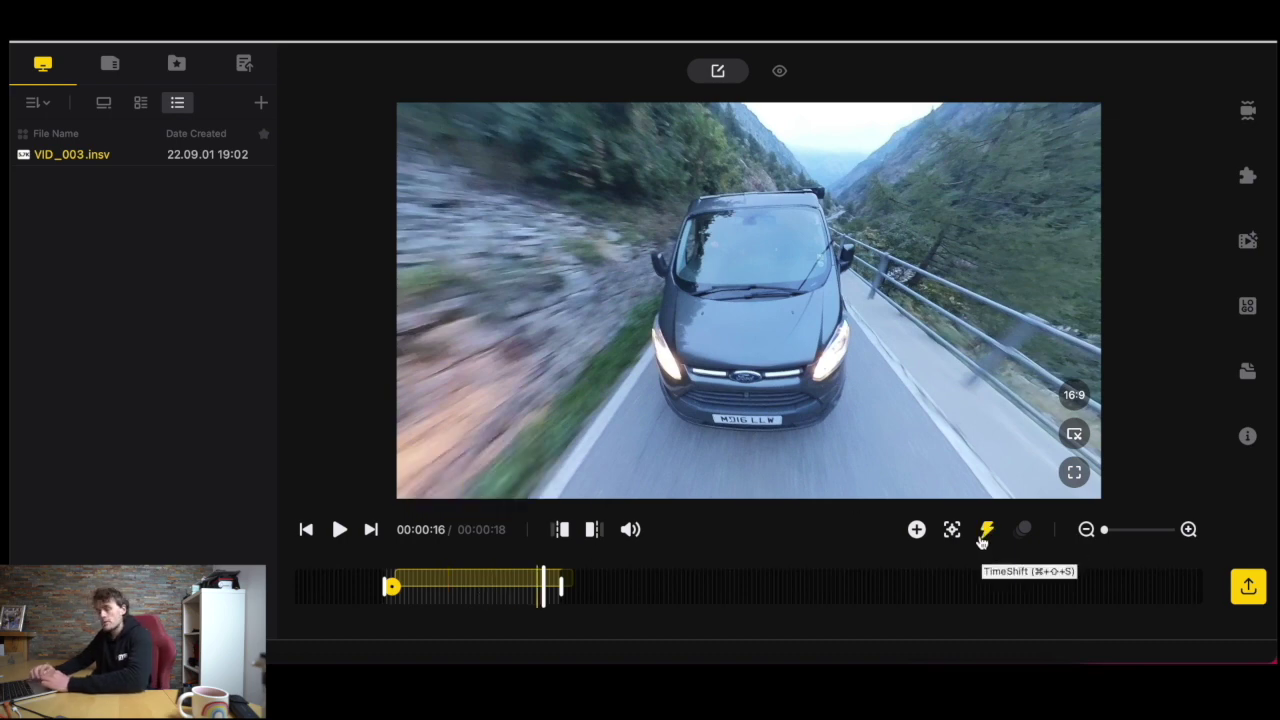
pyautogui.click(546, 590)
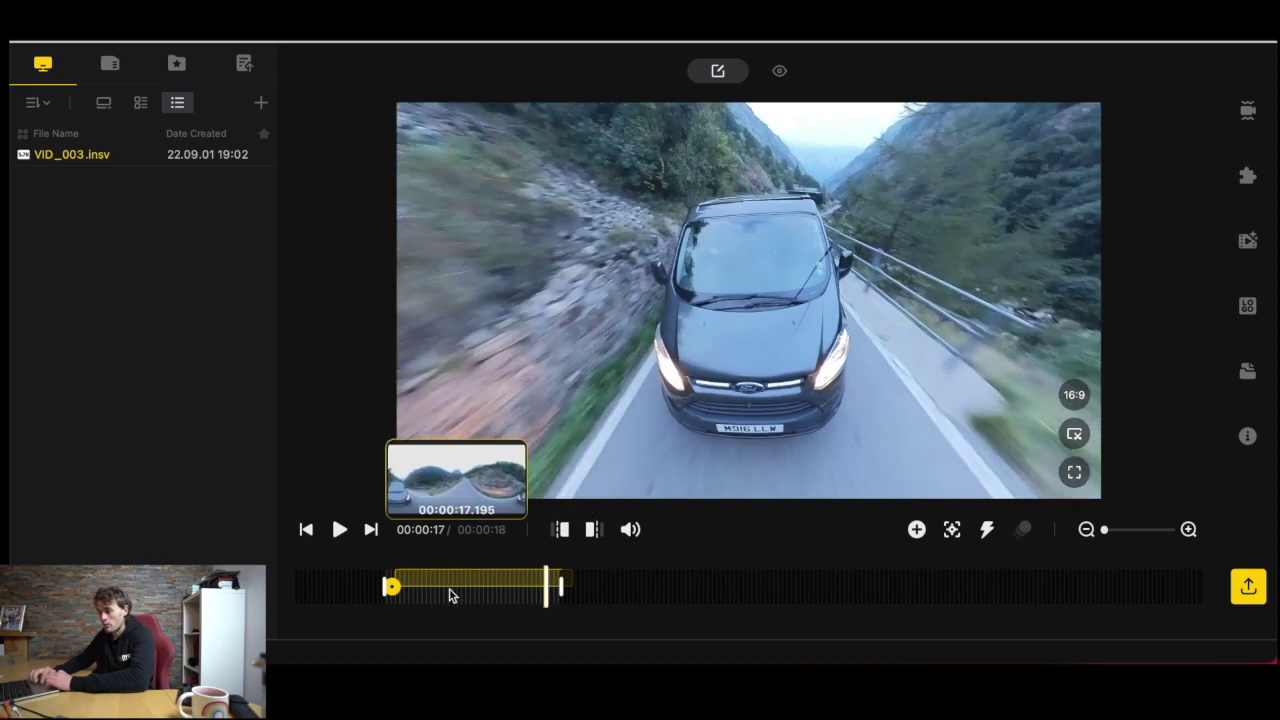
pyautogui.click(532, 596)
pyautogui.moveTo(515, 601)
pyautogui.mouseDown()
pyautogui.moveTo(417, 598)
pyautogui.moveTo(508, 600)
pyautogui.mouseUp()
# Step: Add a 2x TimeShift section from 3 s, shortening the clip to 13 s, and play it back
pyautogui.click(990, 531)
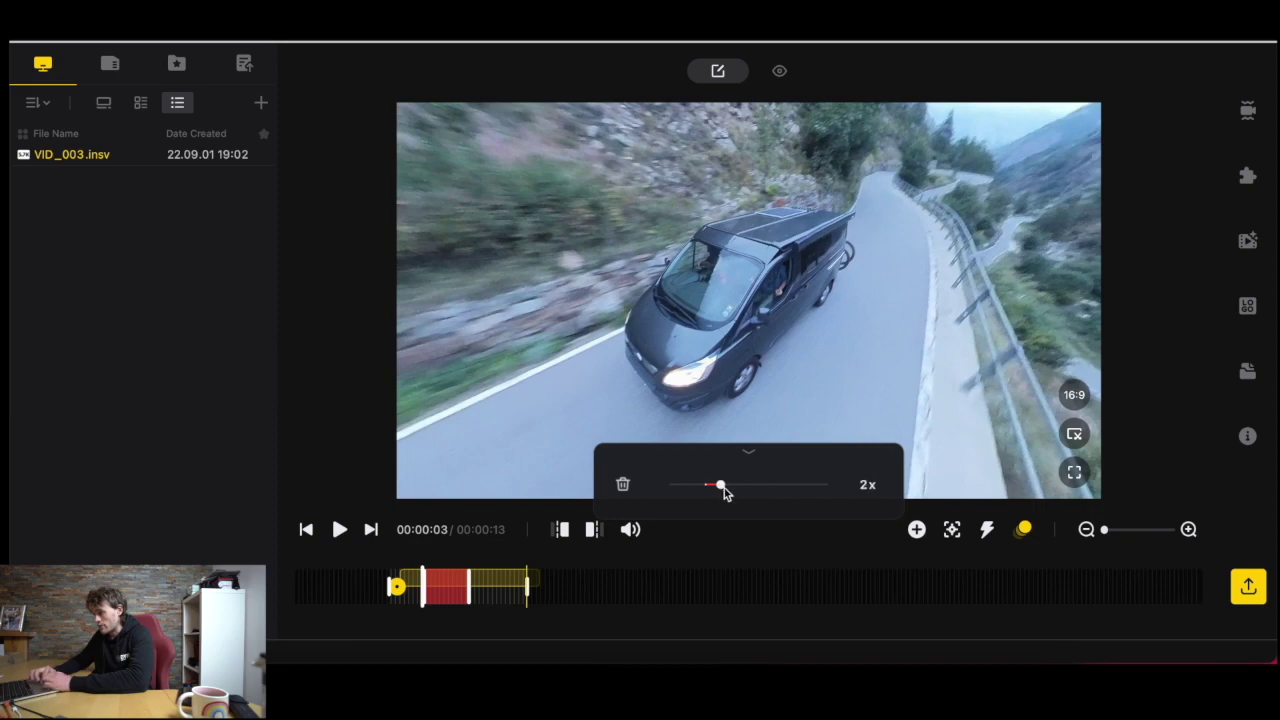
pyautogui.click(406, 557)
pyautogui.click(340, 529)
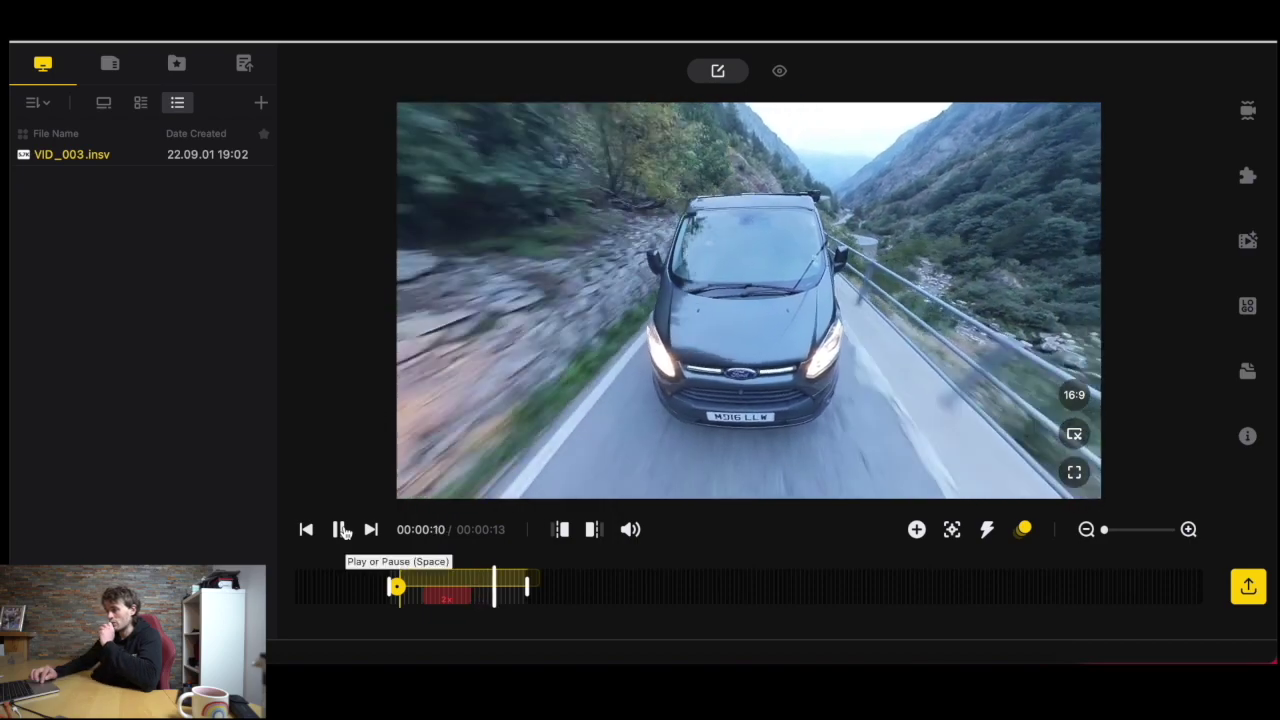
pyautogui.click(342, 531)
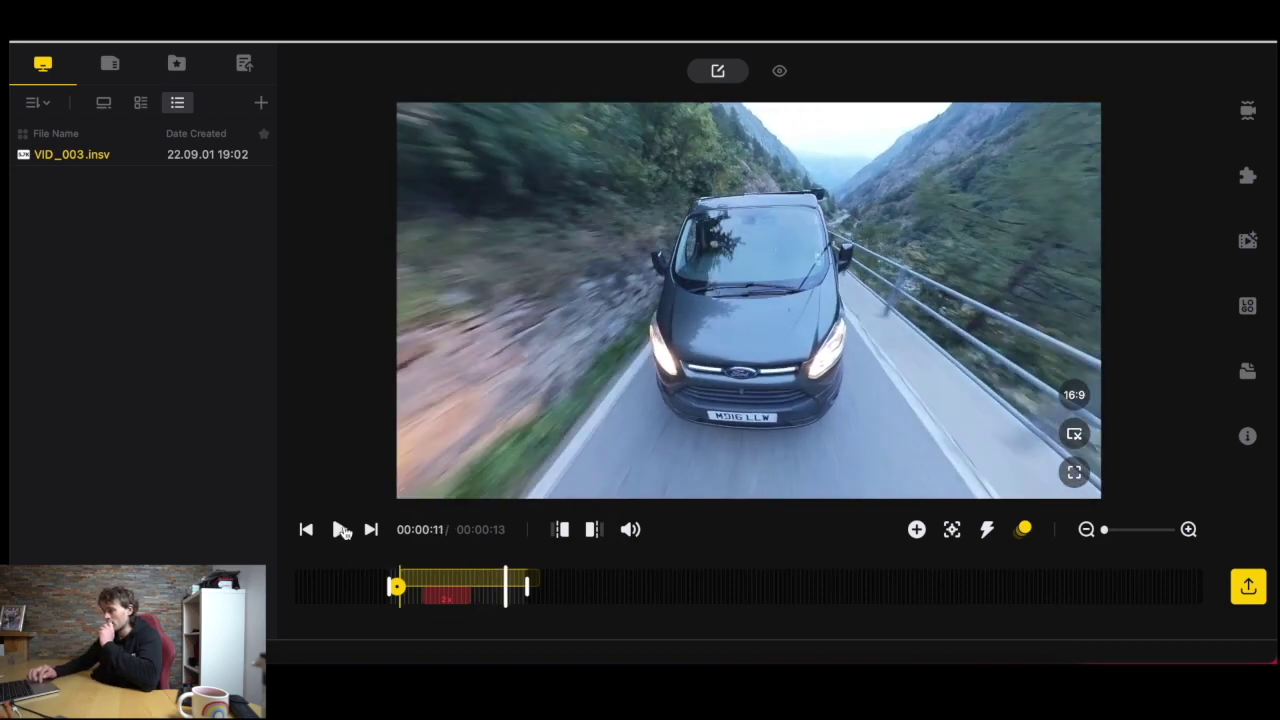
pyautogui.click(1075, 396)
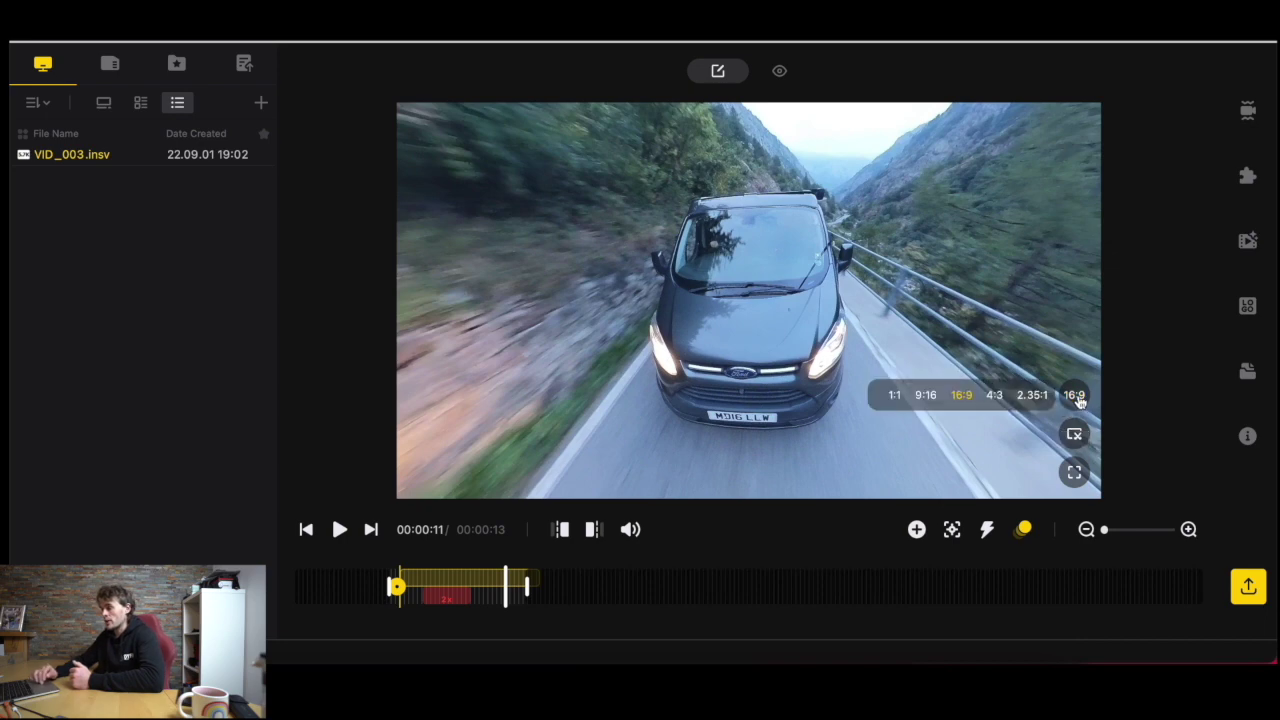
pyautogui.click(926, 395)
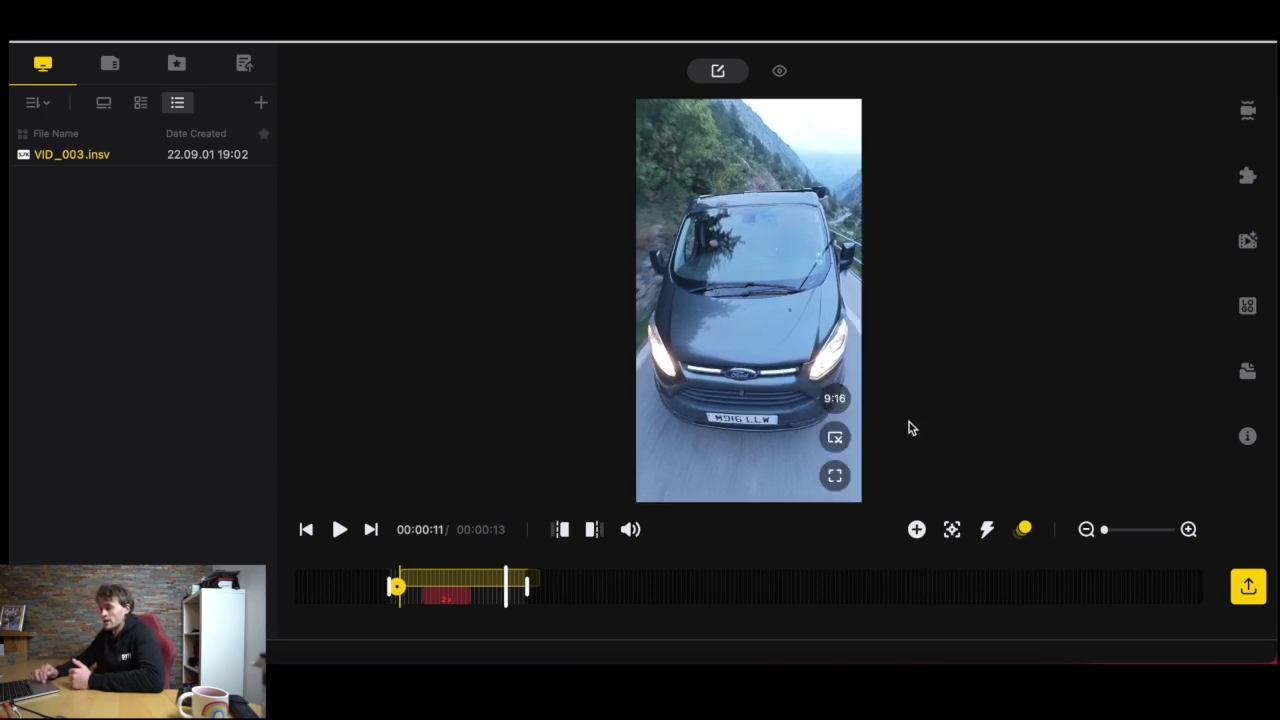
pyautogui.click(391, 590)
pyautogui.press('space')
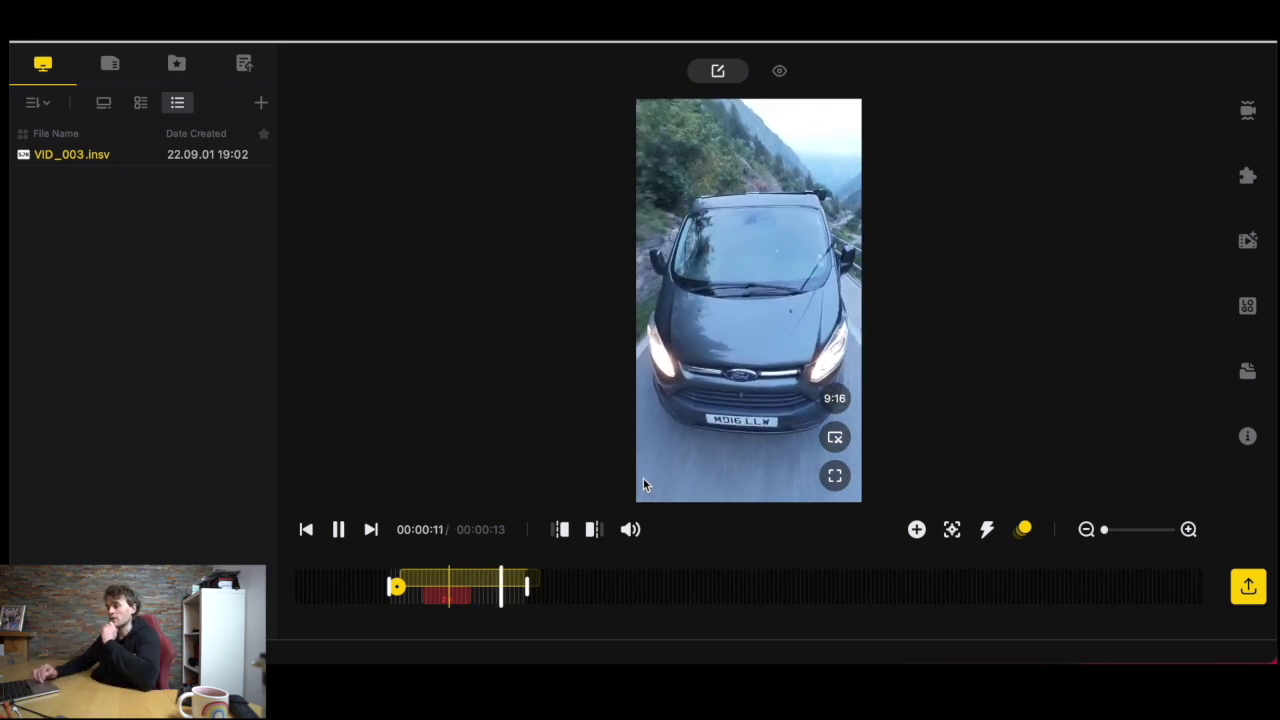
pyautogui.click(834, 399)
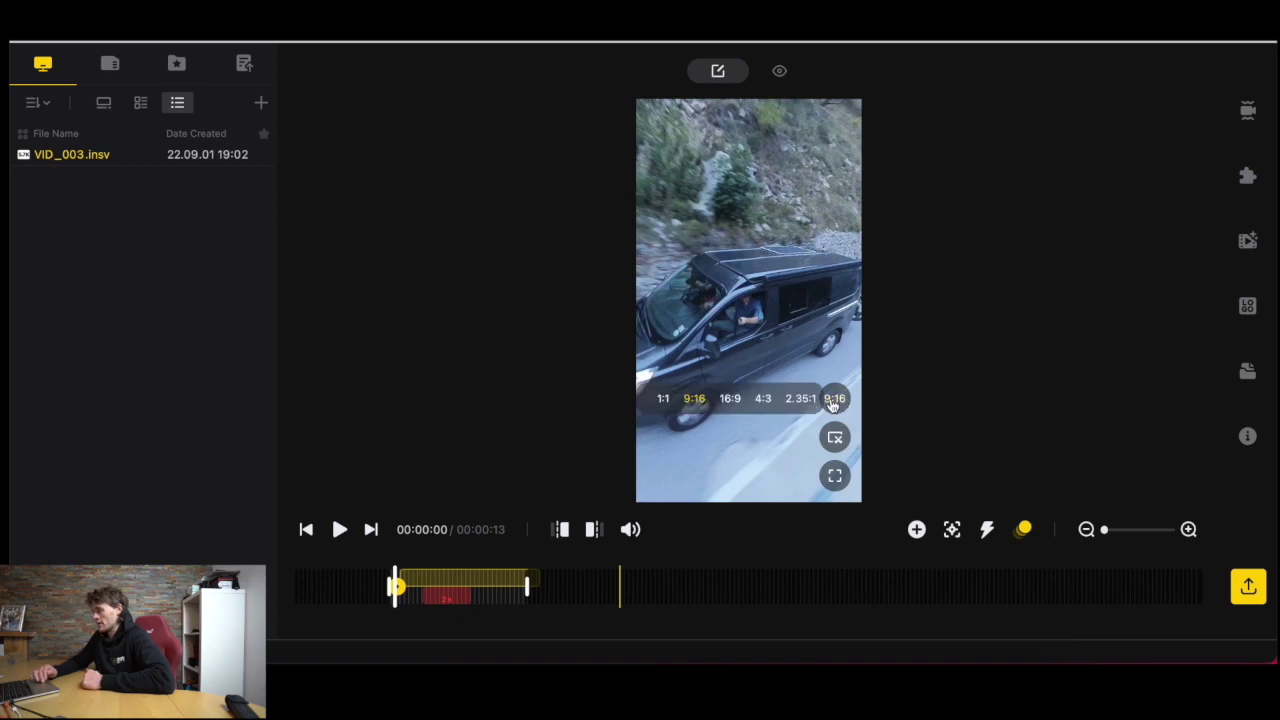
pyautogui.click(731, 399)
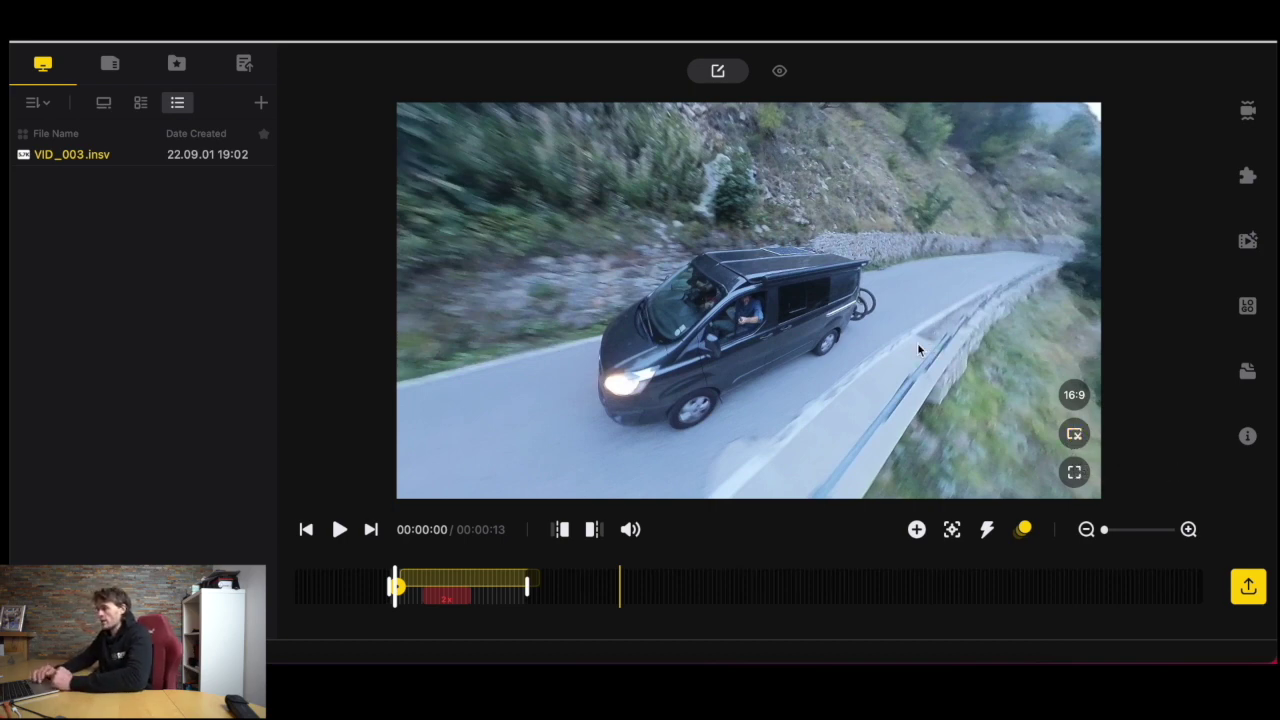
# Step: Rotate the view so the van sits left with the winding road on the right, cancelling a snapshot
pyautogui.moveTo(904, 343); pyautogui.dragTo(808, 337)
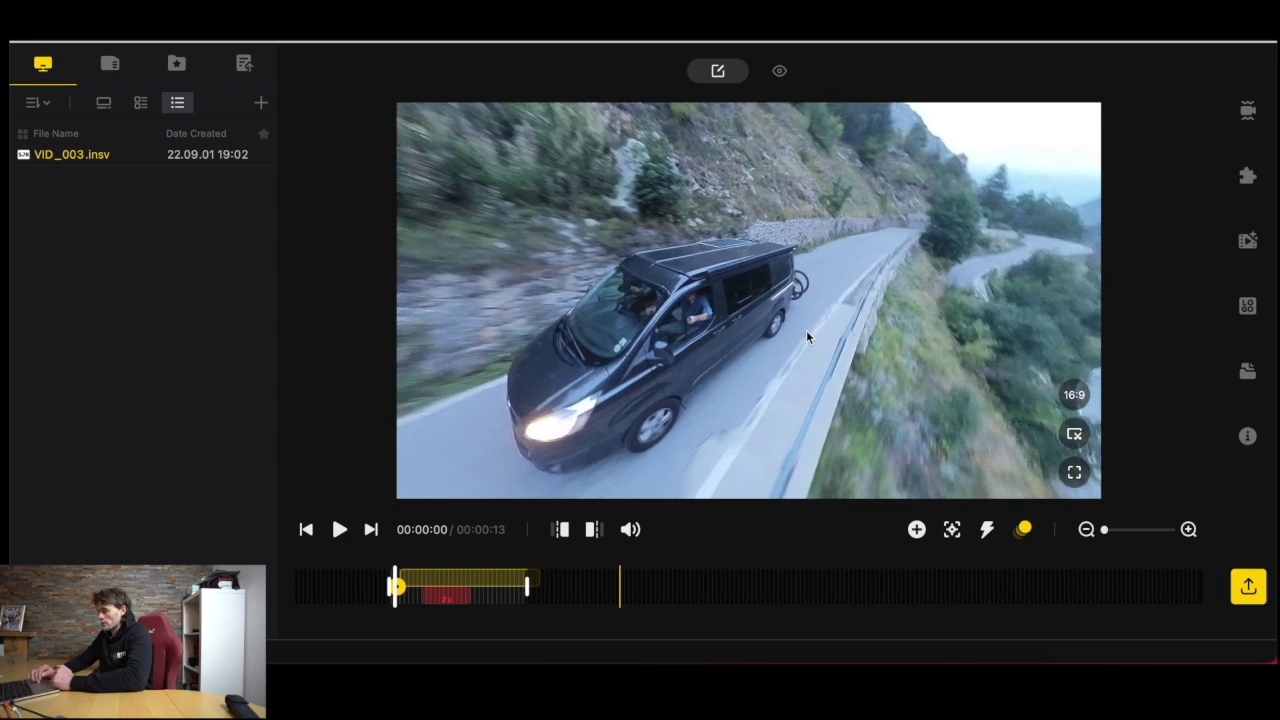
pyautogui.click(1069, 435)
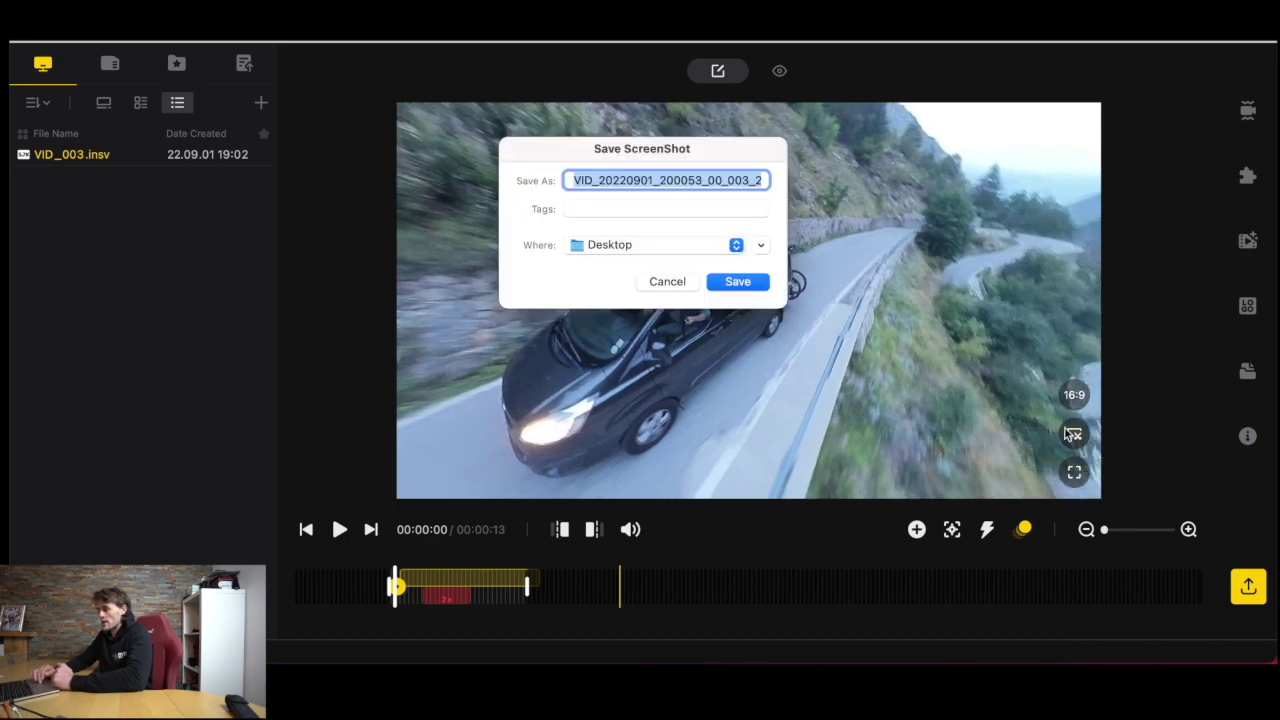
pyautogui.click(664, 282)
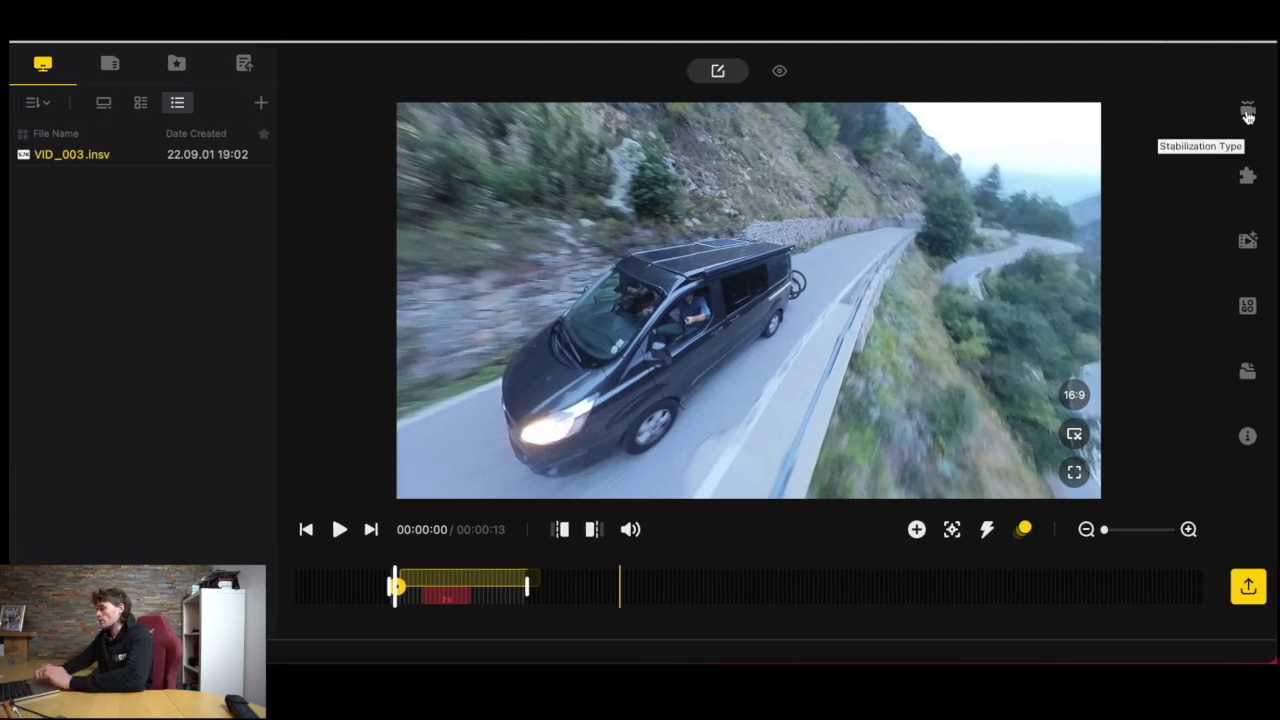
# Step: Compare FlowState off and on, then preview the footage with Direction Lock enabled
pyautogui.click(1247, 113)
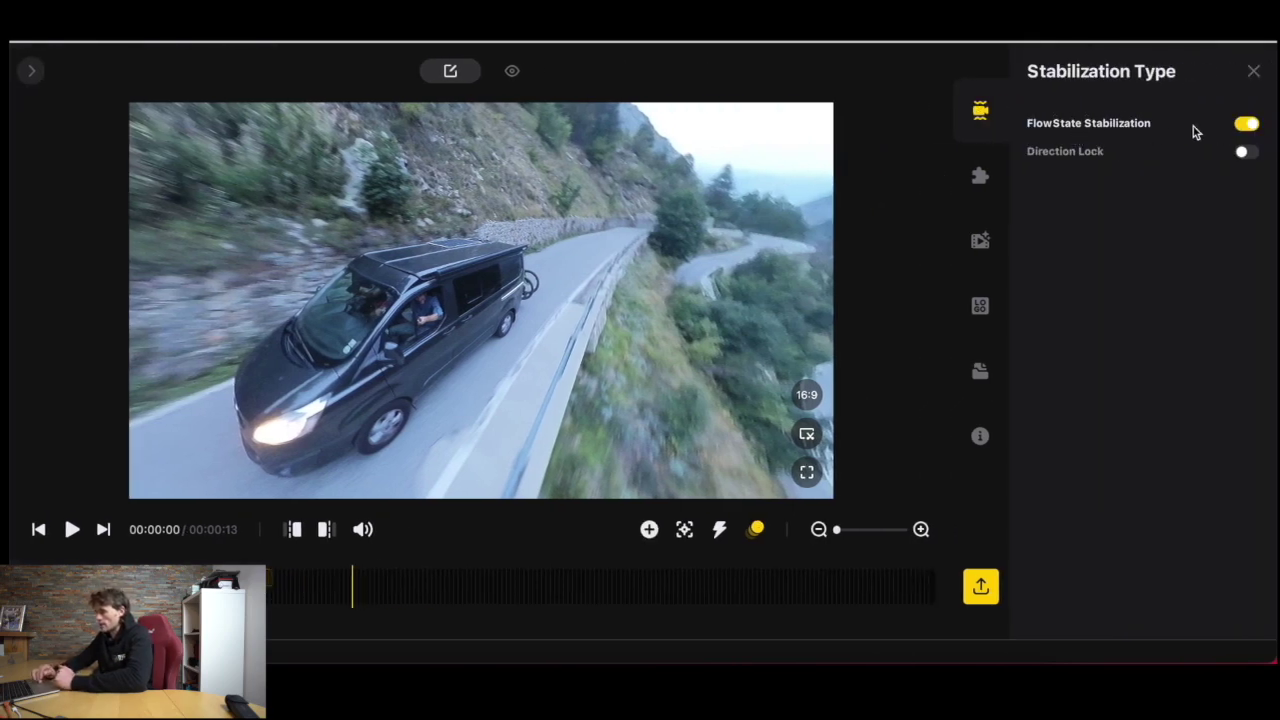
pyautogui.click(1245, 125)
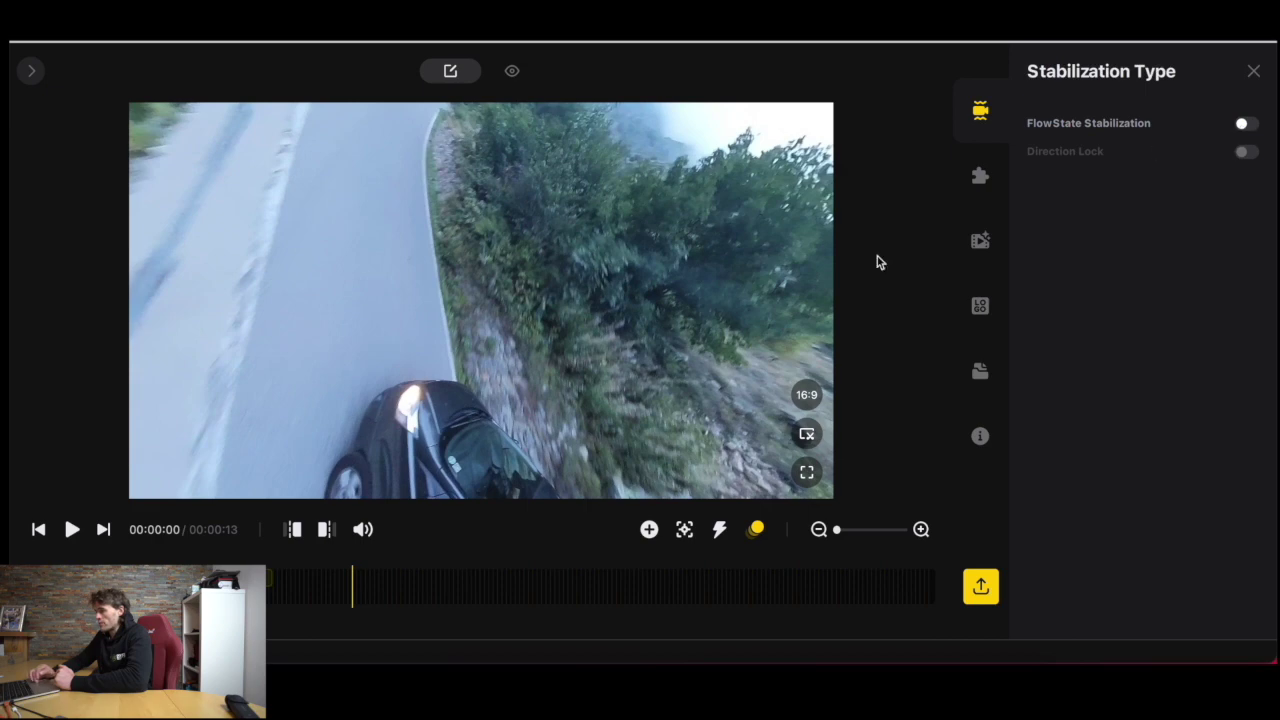
pyautogui.click(1241, 125)
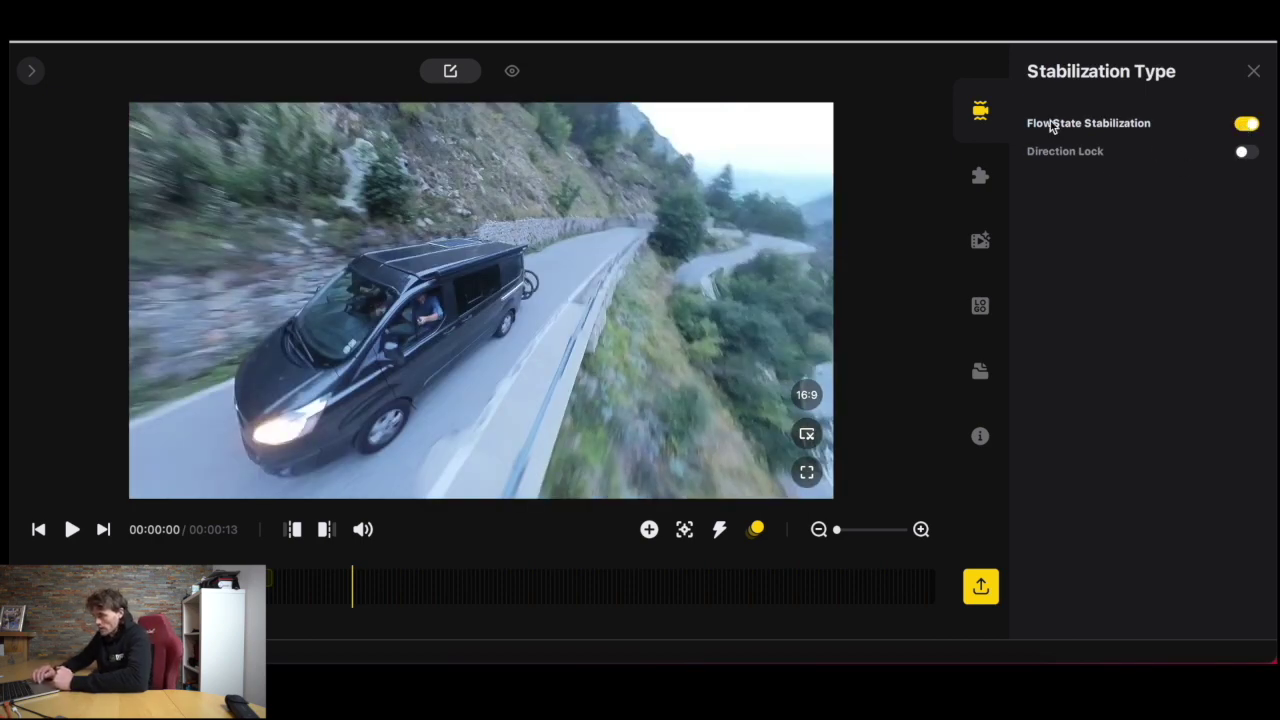
pyautogui.click(1245, 155)
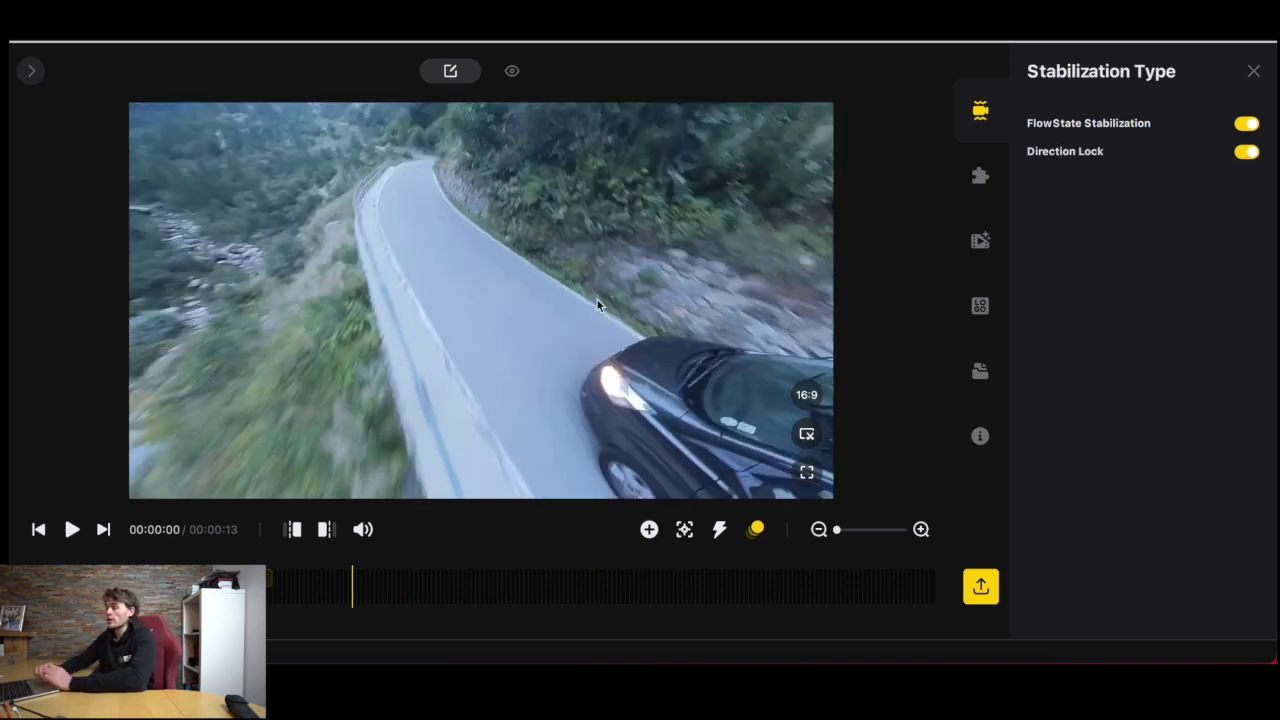
pyautogui.moveTo(580, 303); pyautogui.dragTo(582, 378)
pyautogui.press('space')
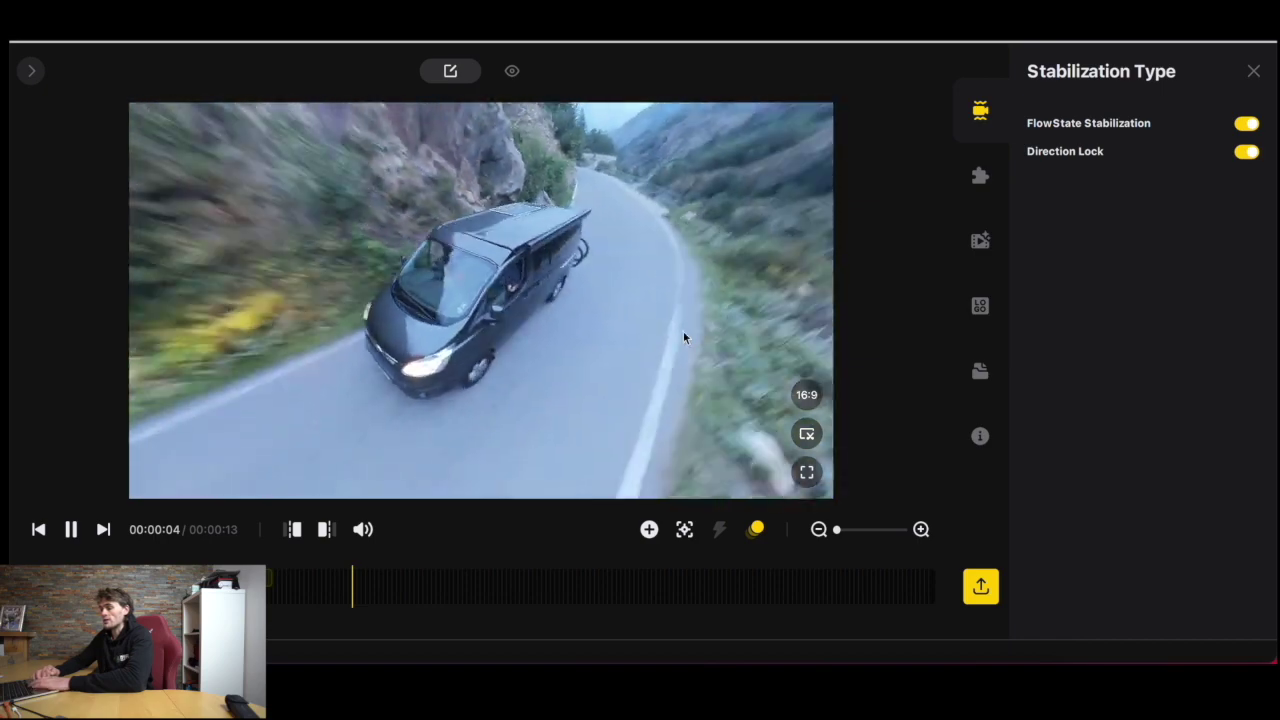
pyautogui.press('space')
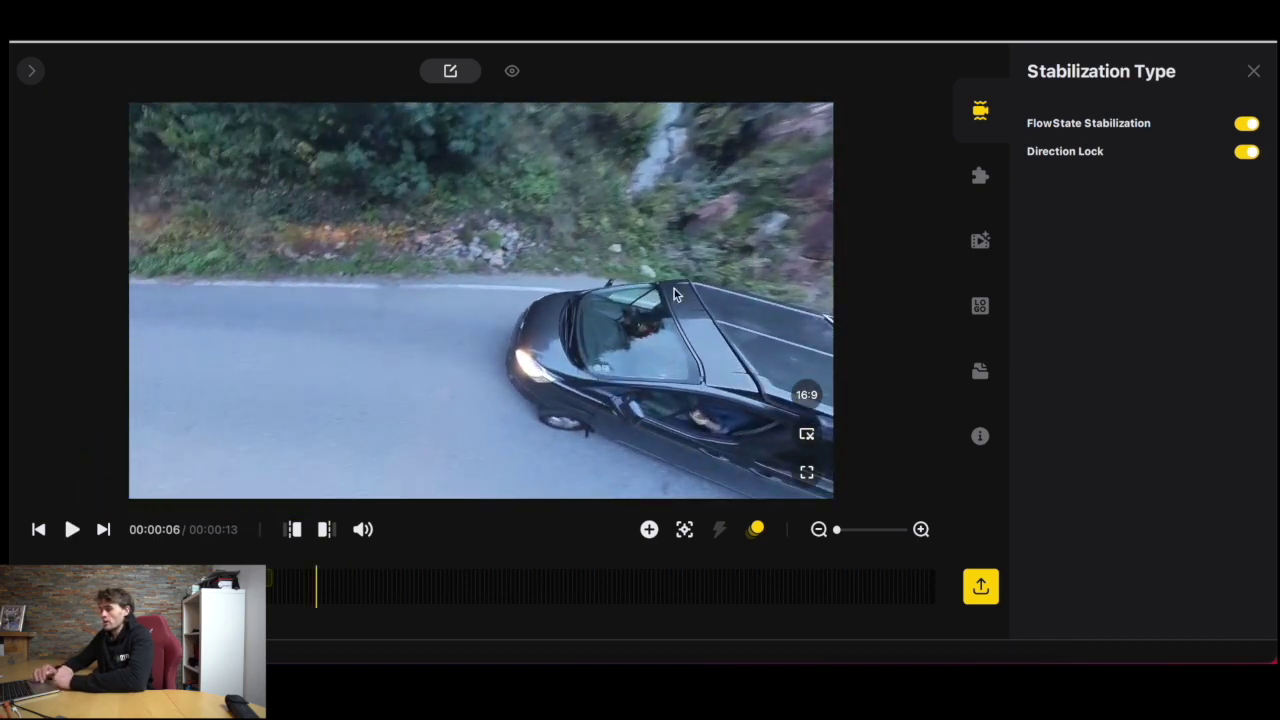
# Step: Turn Direction Lock back off, keeping FlowState on, and bring up the Stitching settings
pyautogui.click(1246, 153)
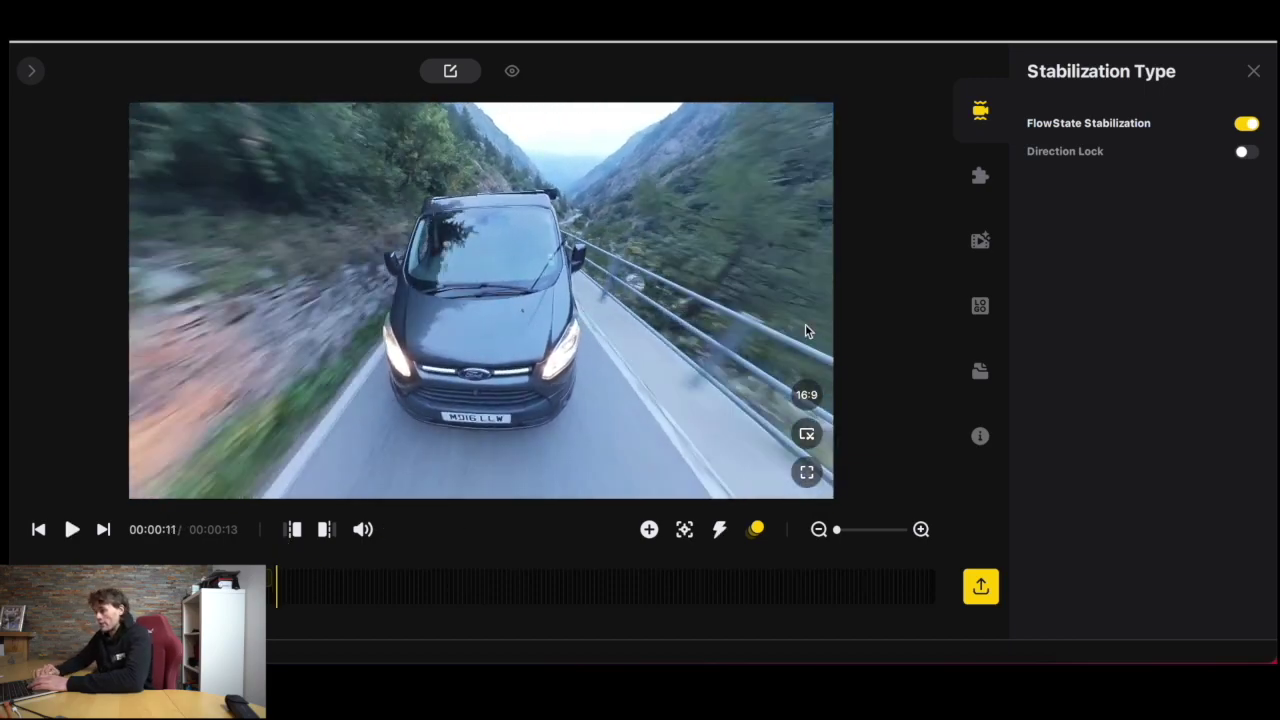
pyautogui.click(1253, 71)
pyautogui.click(1250, 173)
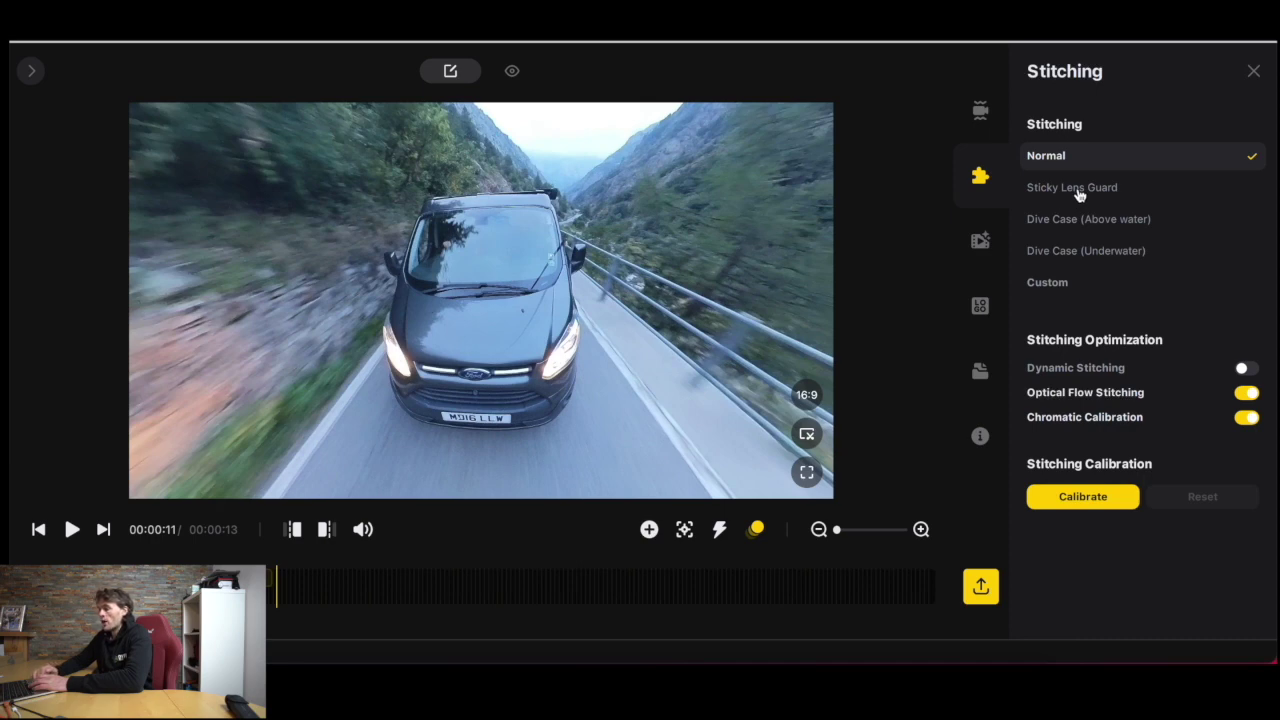
# Step: Compare Dive Case (Above water/Underwater) and Sticky Lens Guard stitching, settling on Normal
pyautogui.click(1060, 228)
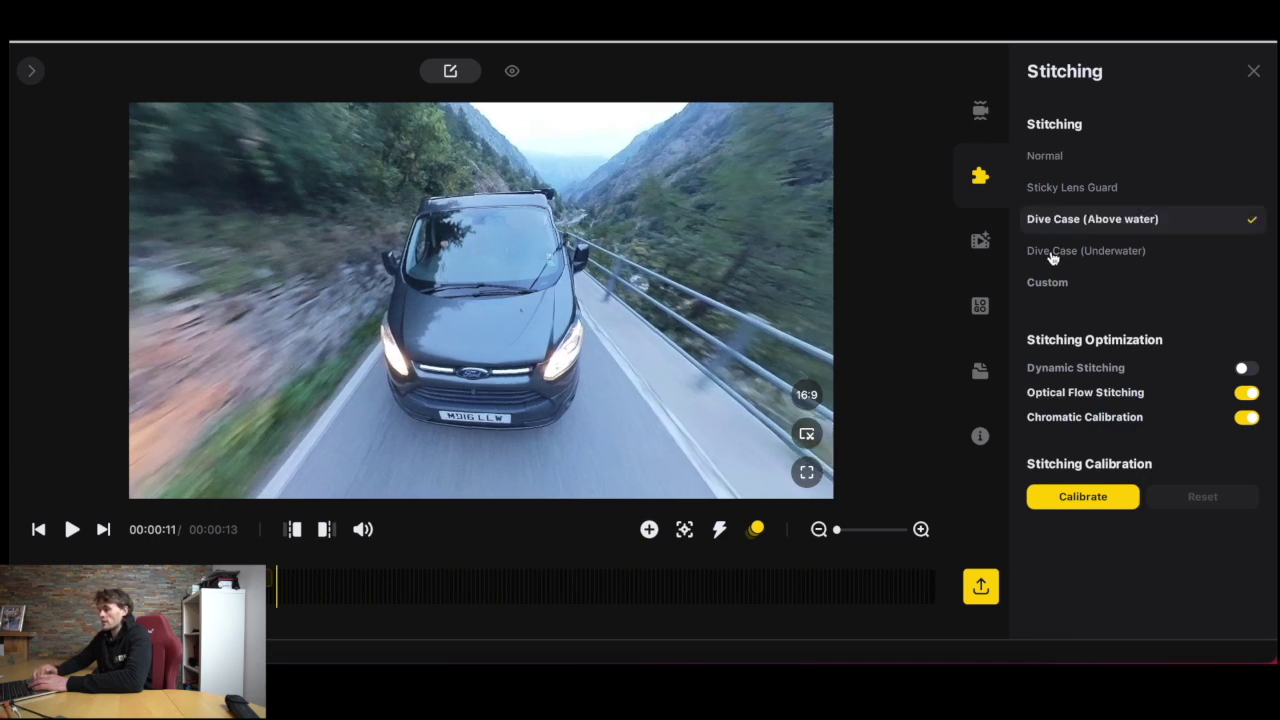
pyautogui.click(1050, 252)
pyautogui.click(1054, 222)
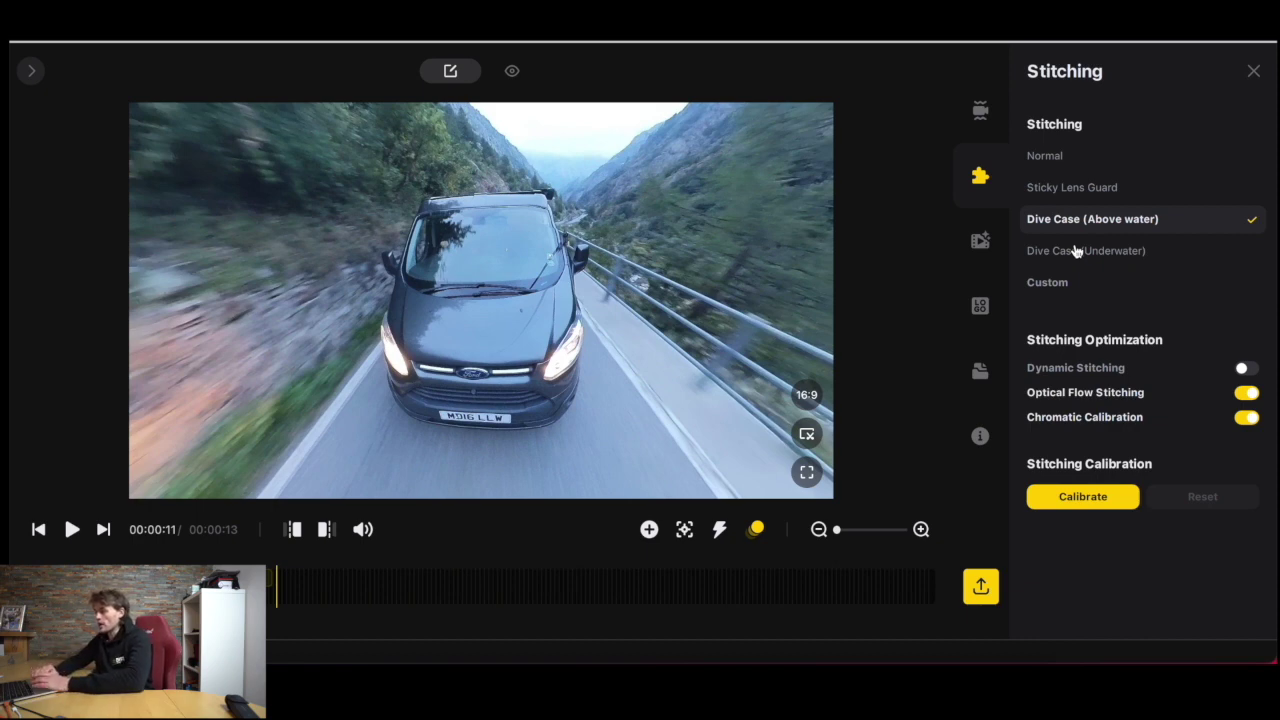
pyautogui.click(1071, 199)
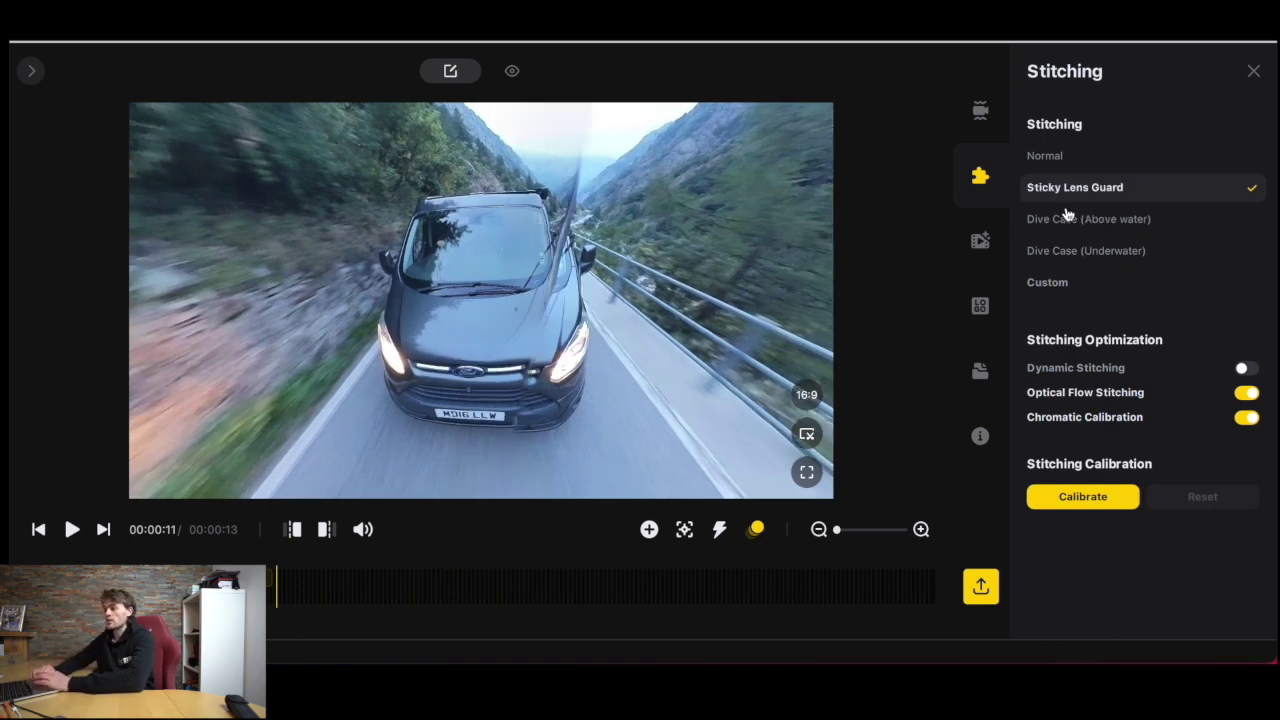
pyautogui.click(1066, 216)
pyautogui.click(1065, 190)
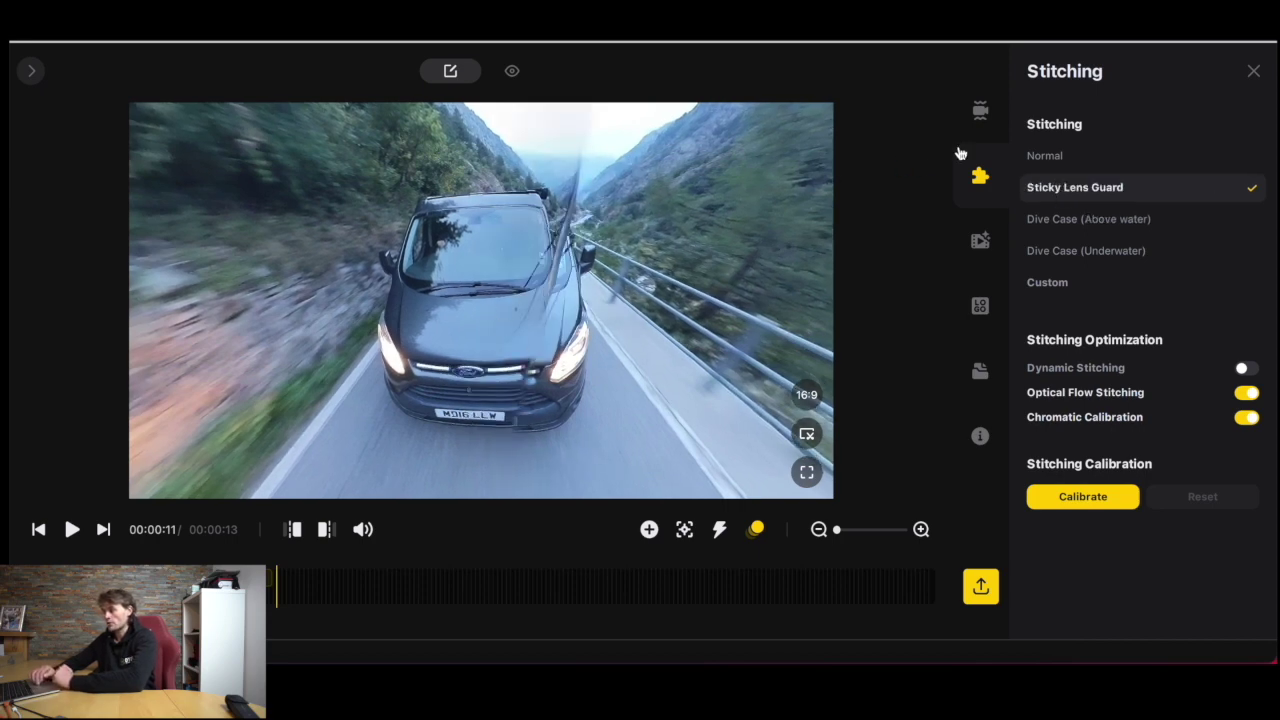
pyautogui.click(1057, 158)
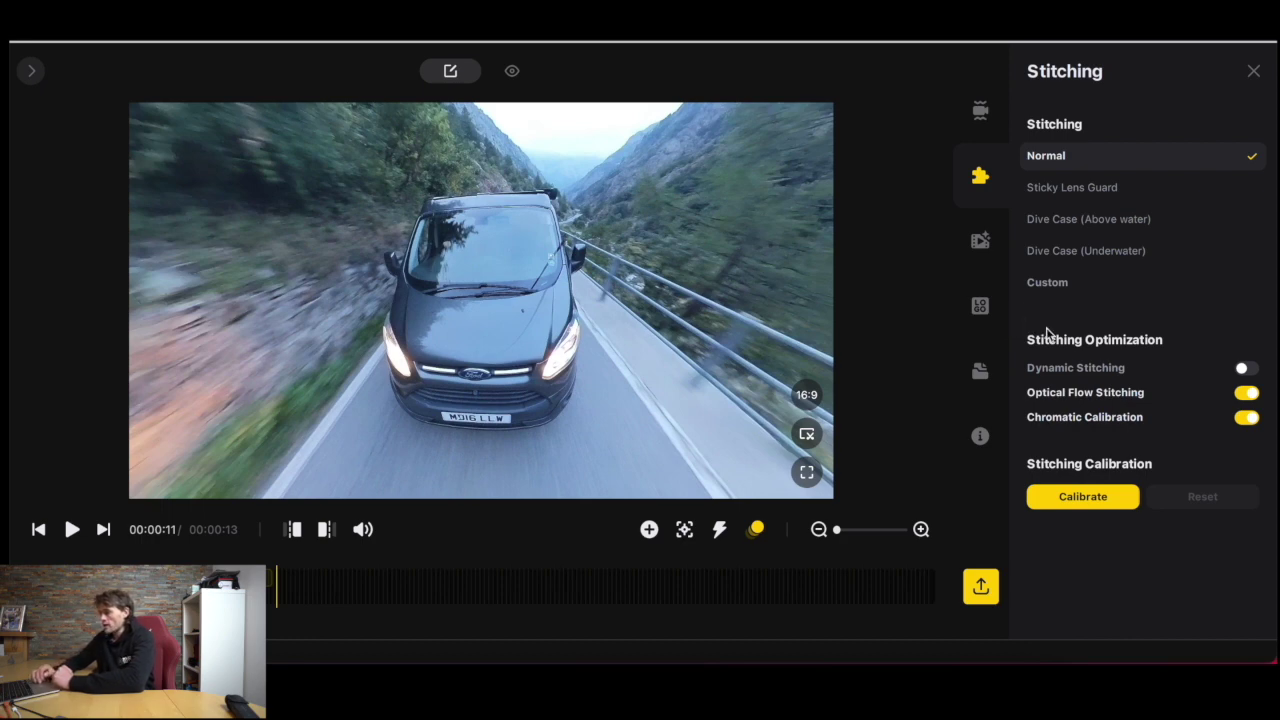
# Step: Toggle Dynamic Stitching on and back off, then run the stitching calibration
pyautogui.click(1243, 369)
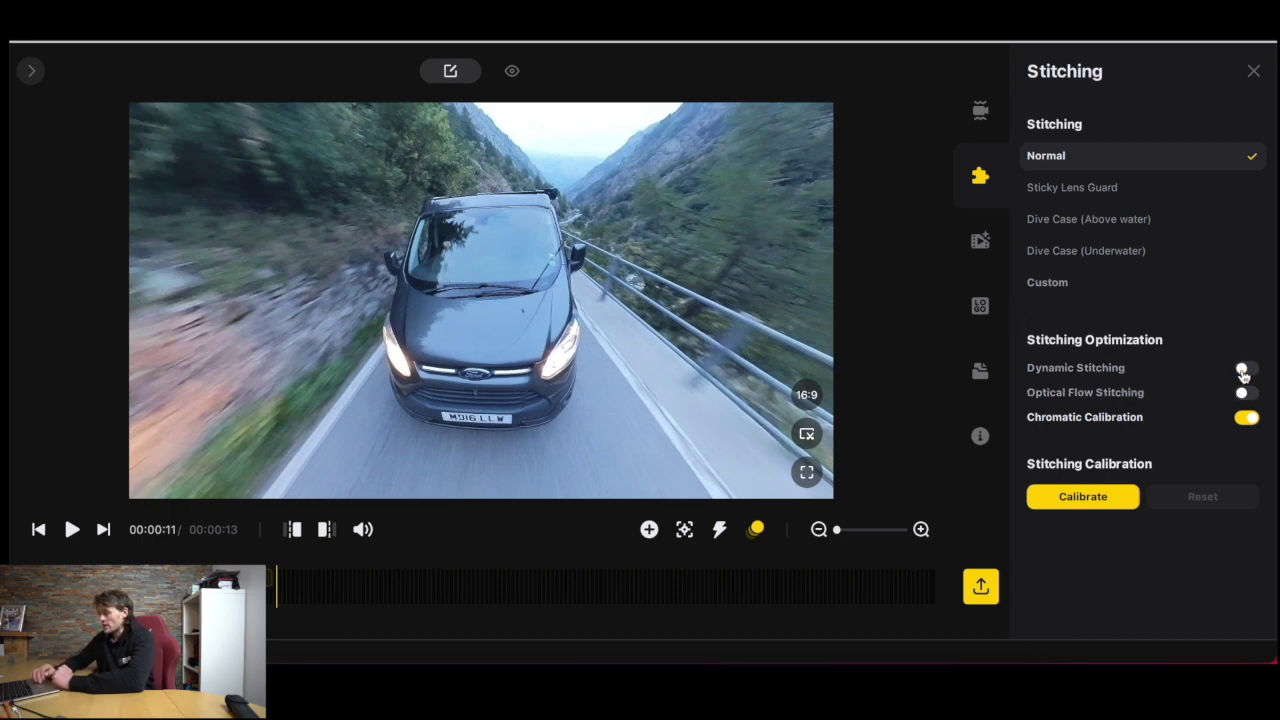
pyautogui.click(1245, 370)
pyautogui.click(1096, 494)
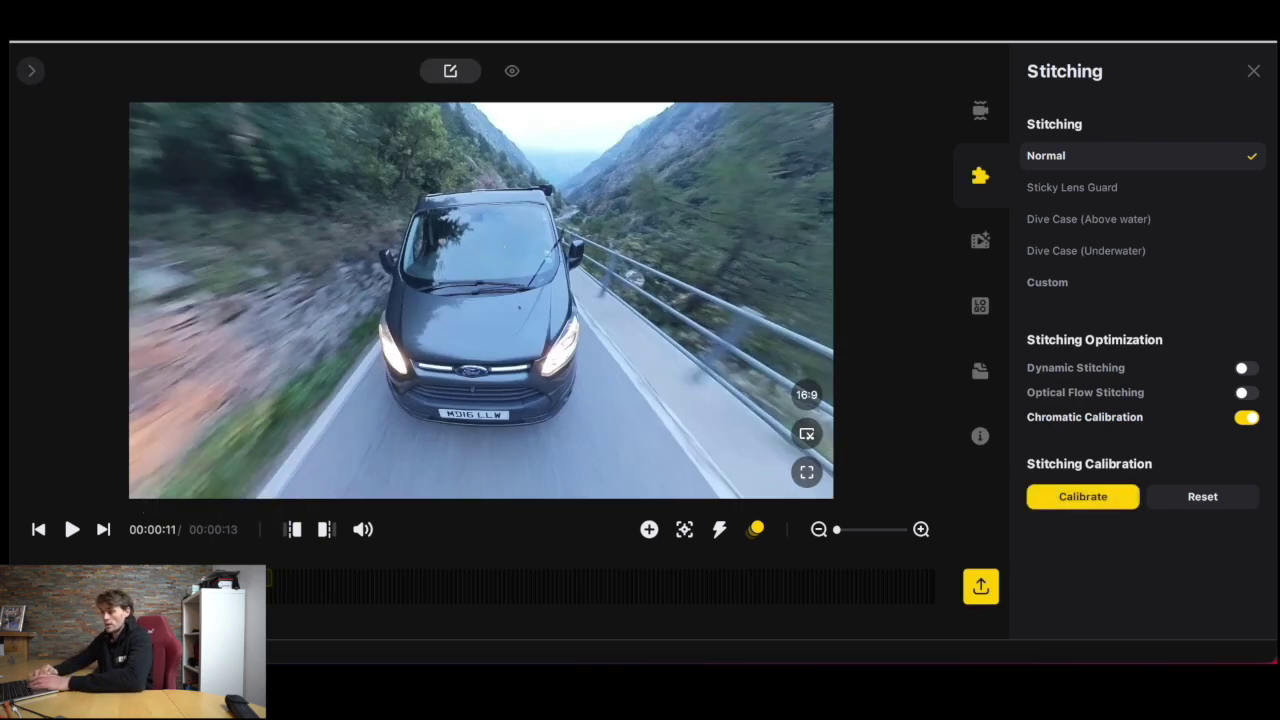
# Step: Play back from earlier in the clip to check the stitching, then show Media Processing
pyautogui.click(215, 508)
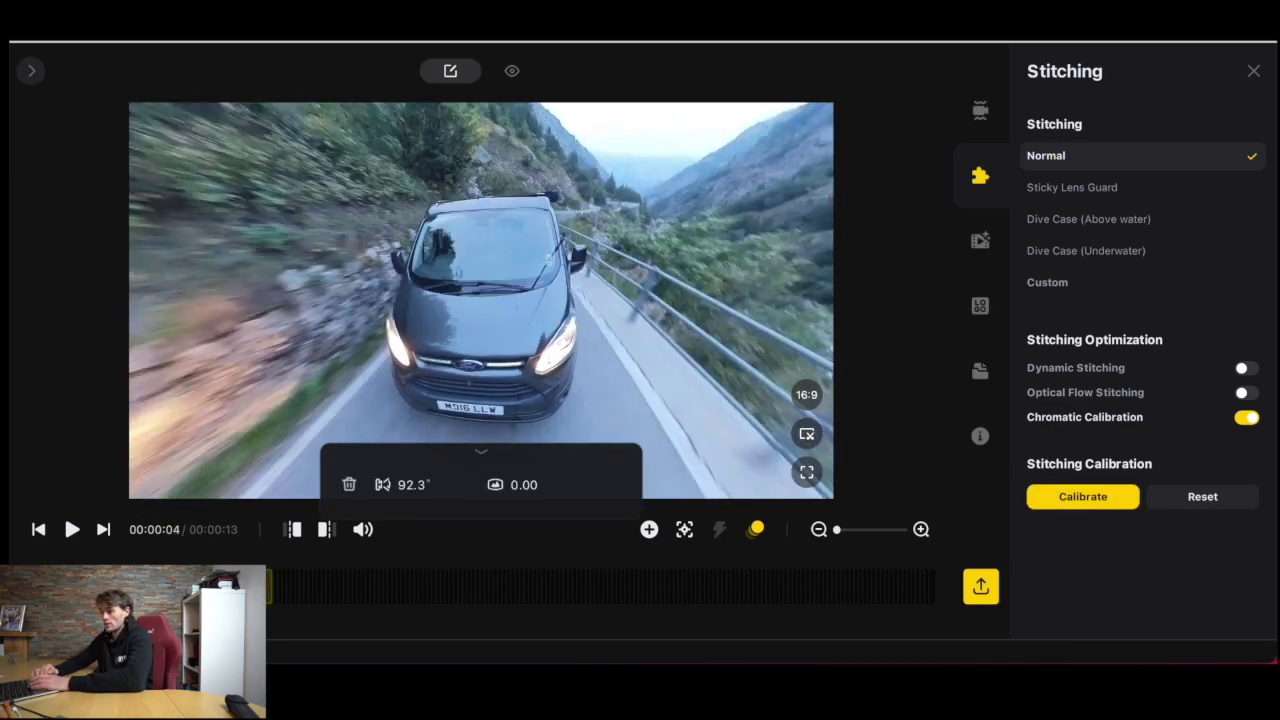
pyautogui.press('space')
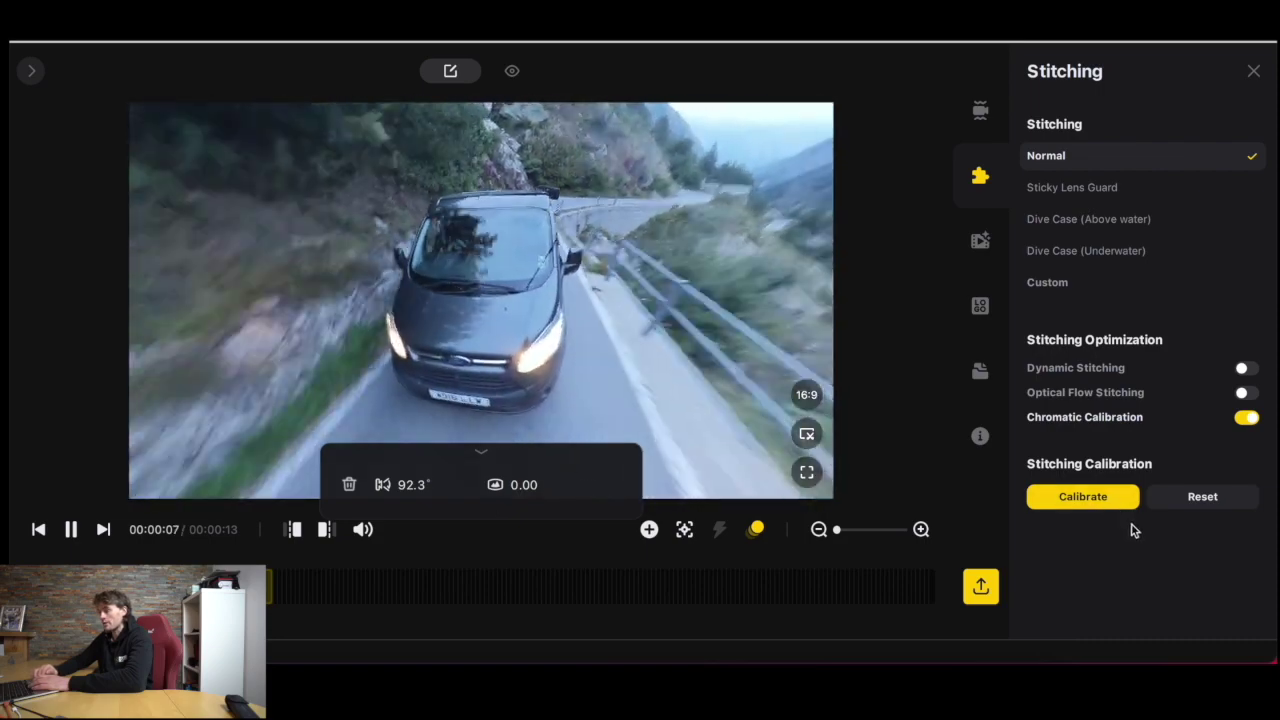
pyautogui.press('space')
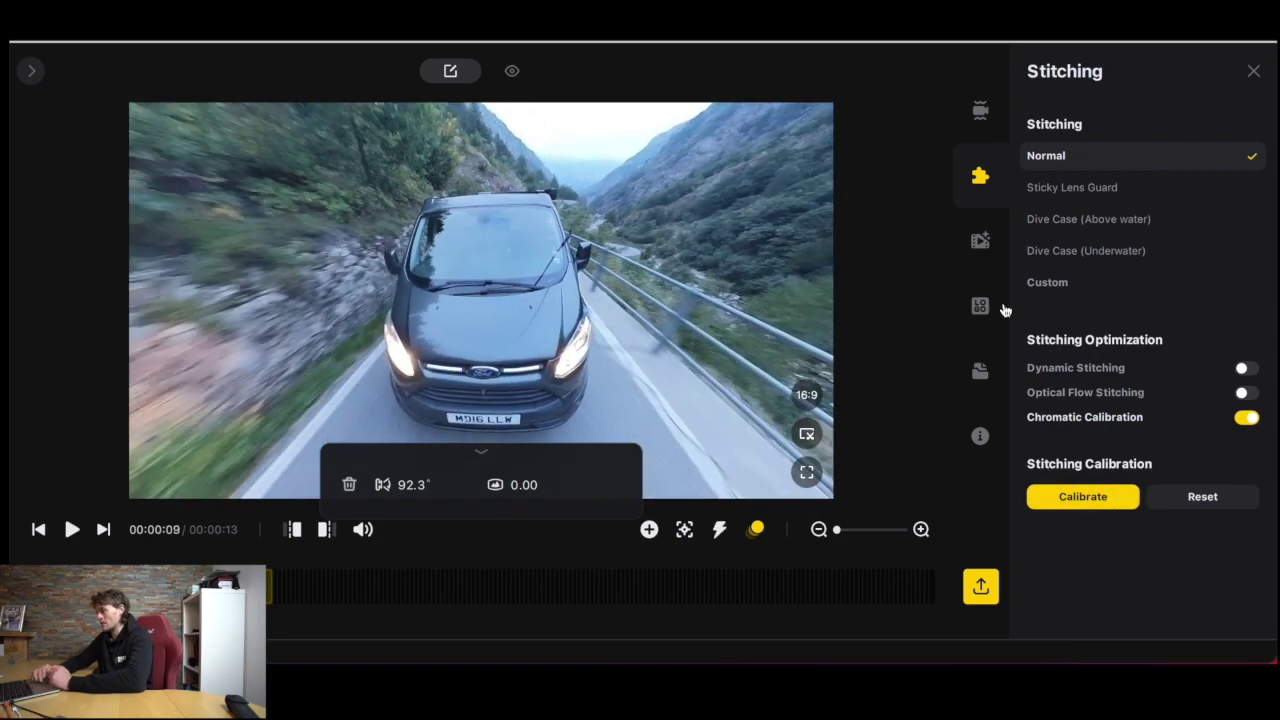
pyautogui.click(981, 243)
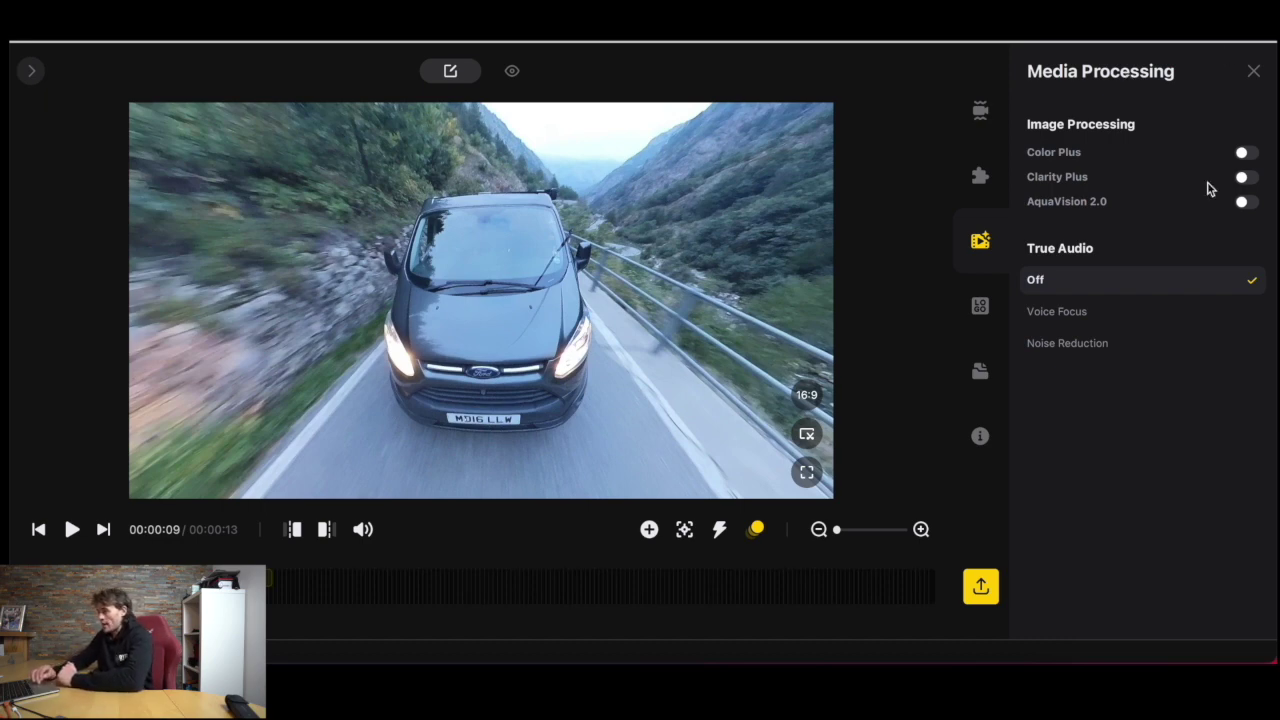
# Step: Try Color Plus and play the clip from another angle to judge the colours
pyautogui.click(1242, 155)
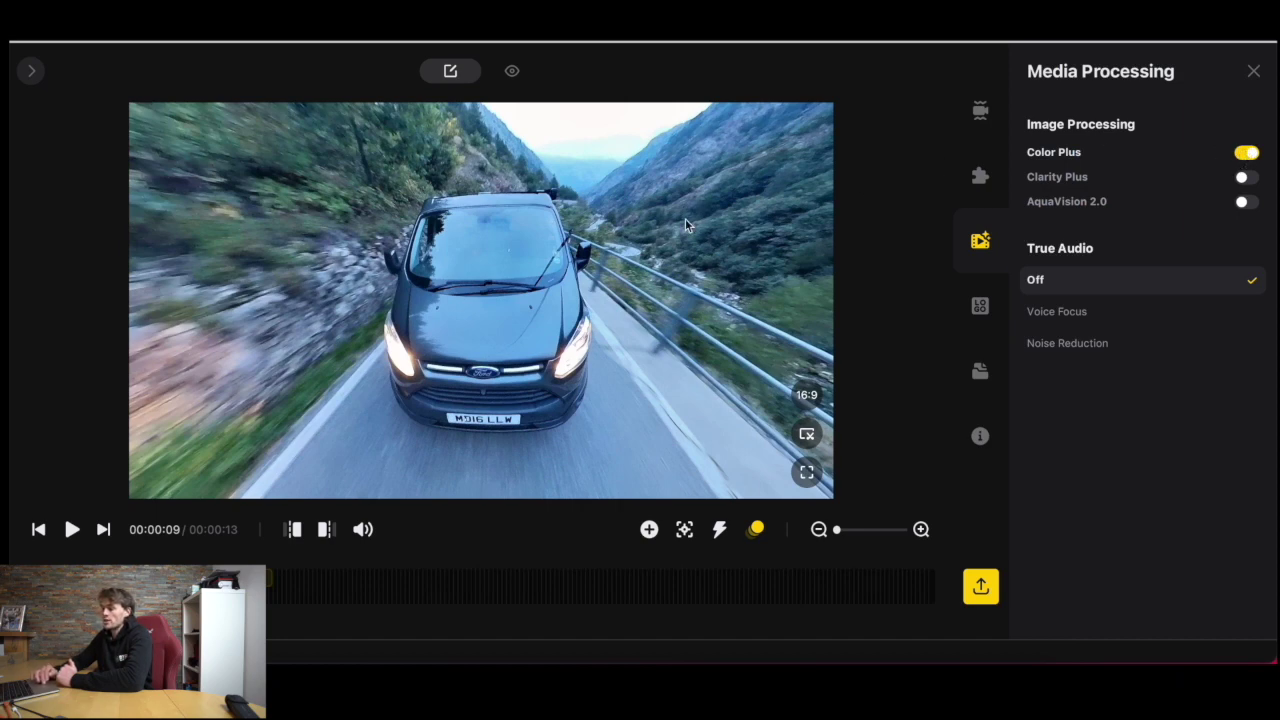
pyautogui.moveTo(708, 228); pyautogui.dragTo(632, 270)
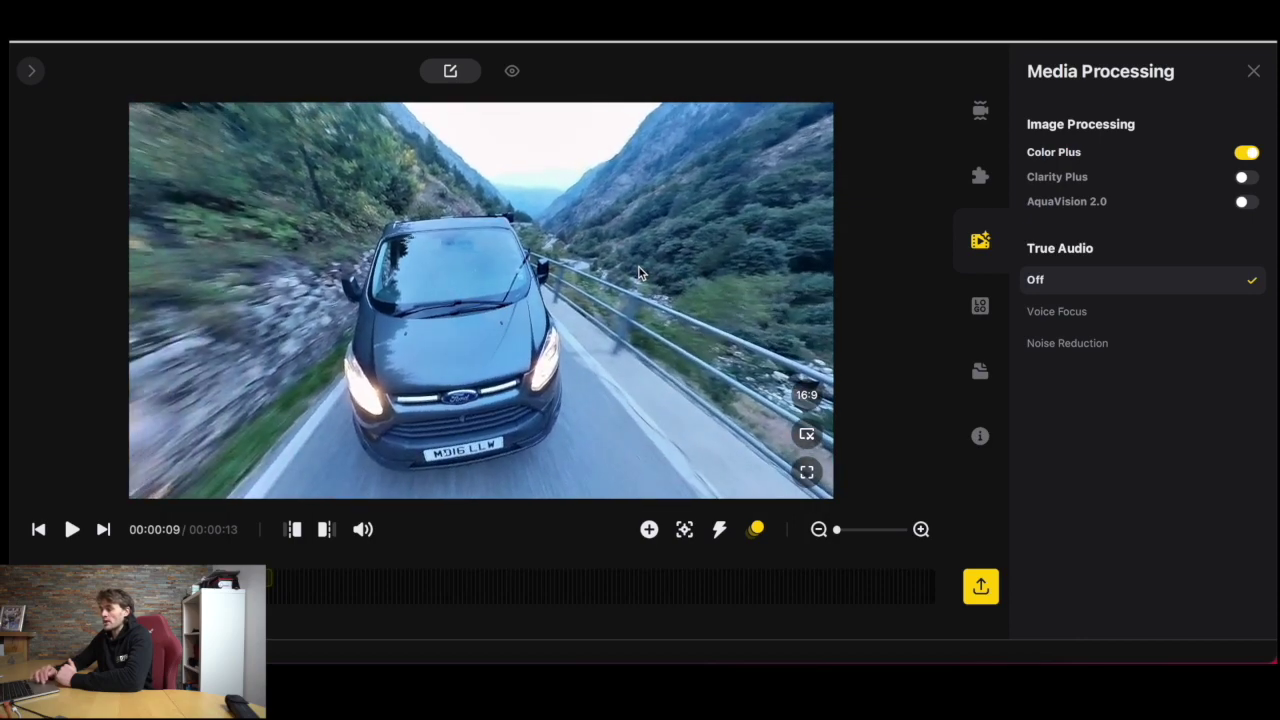
pyautogui.press('space')
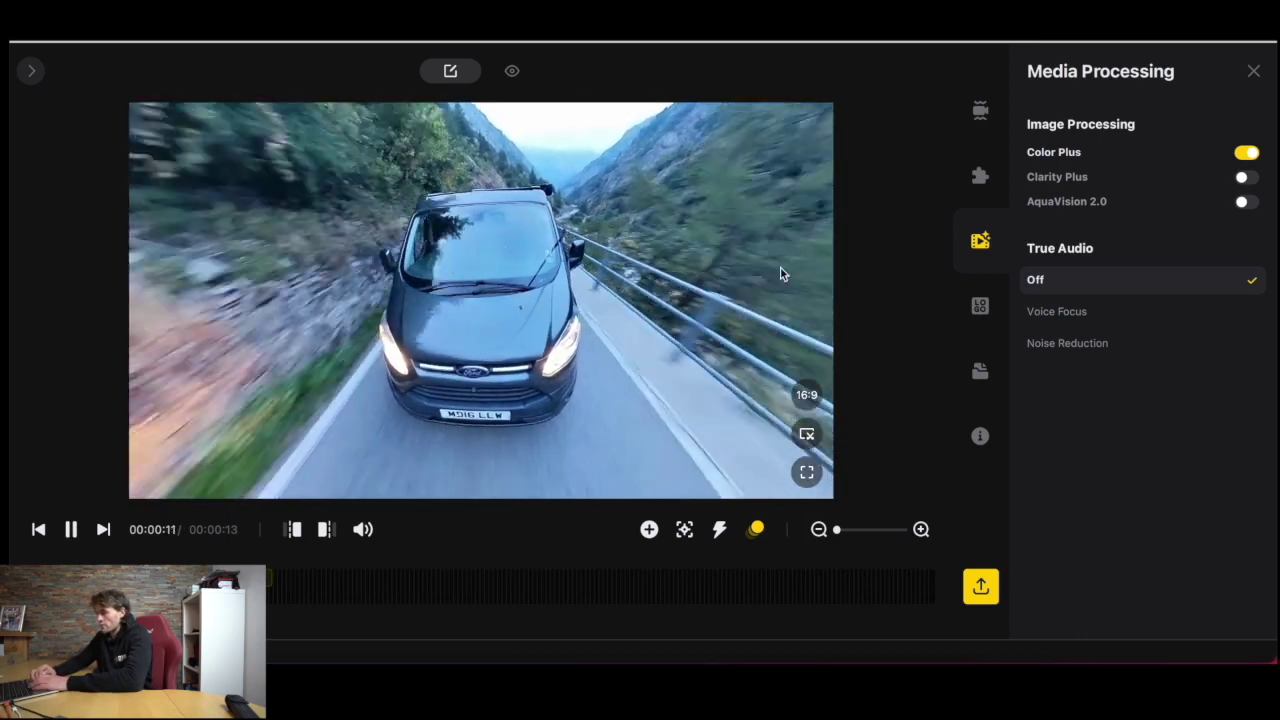
# Step: Switch the enhancement to Clarity Plus, comparing it with Color Plus, and preview the result
pyautogui.click(1244, 180)
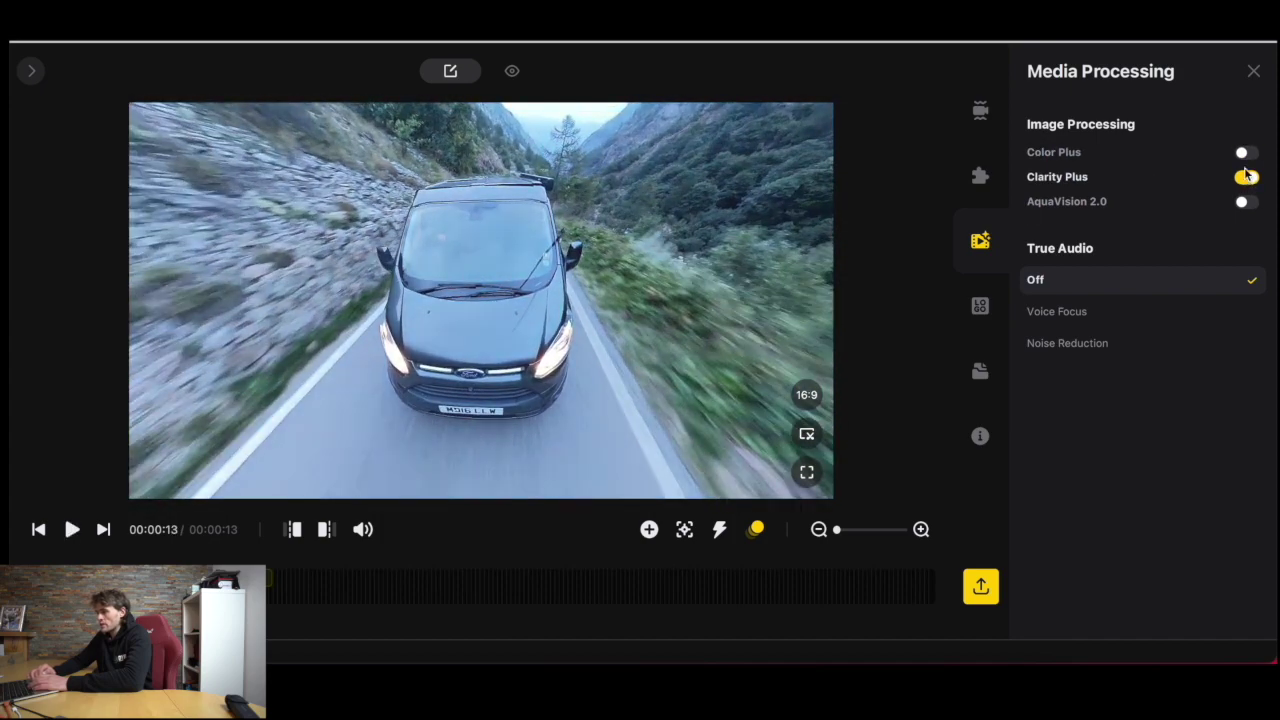
pyautogui.click(1243, 150)
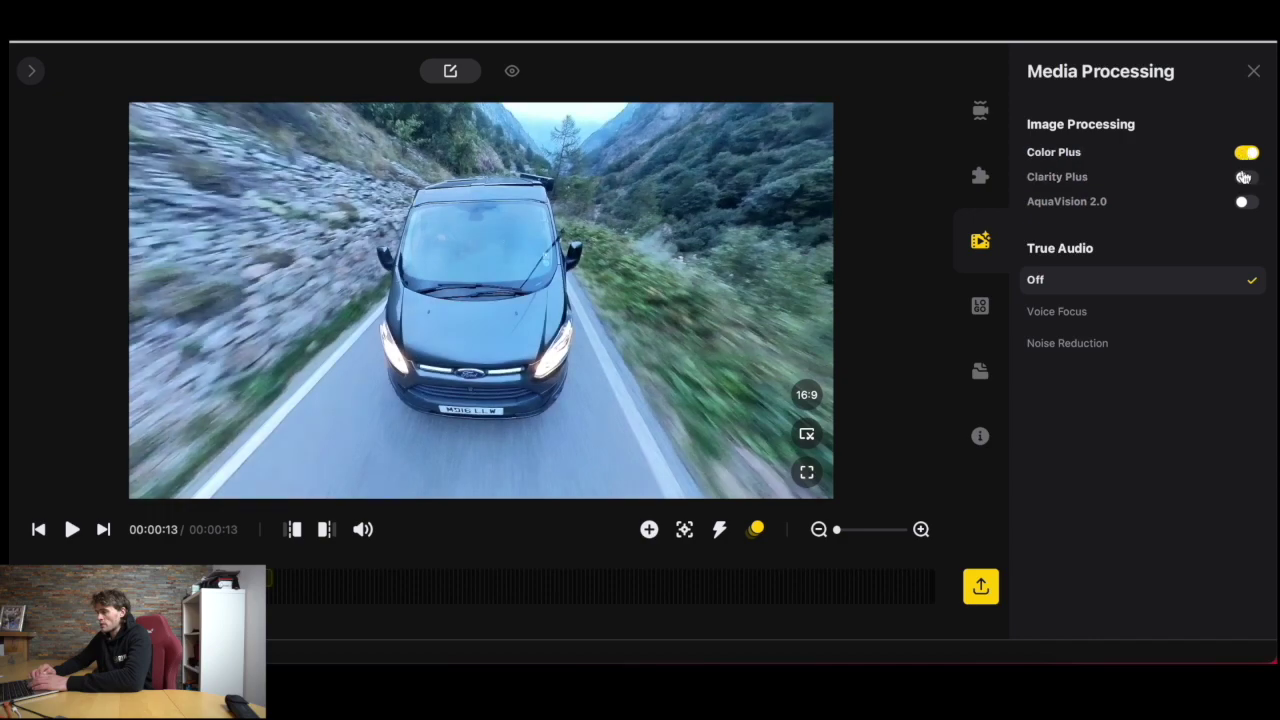
pyautogui.click(1244, 177)
pyautogui.click(1244, 178)
pyautogui.click(1244, 178)
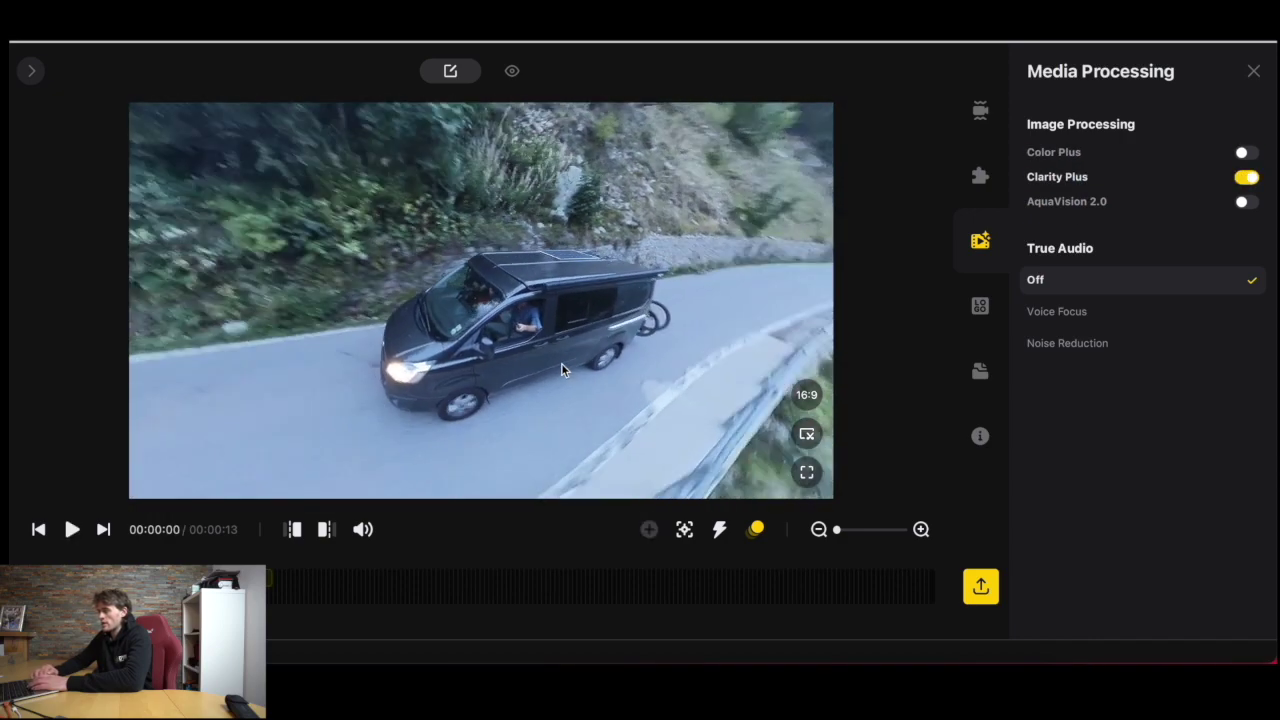
pyautogui.press('space')
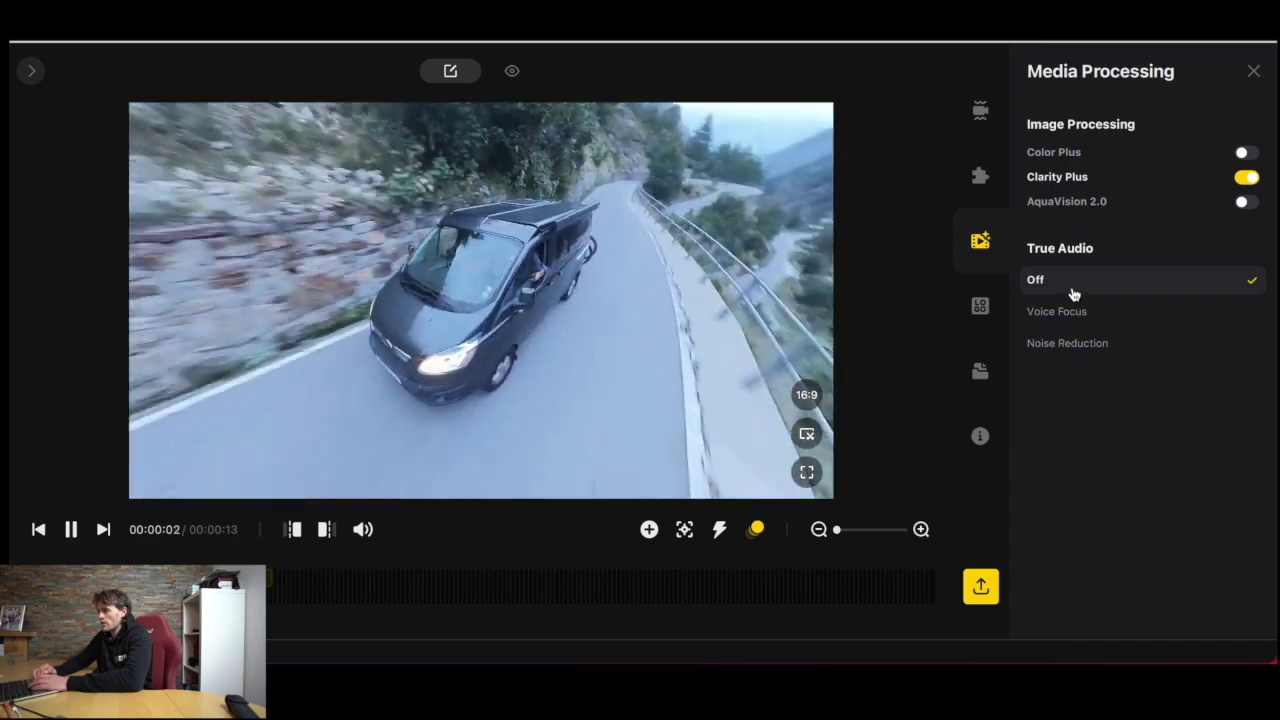
pyautogui.press('space')
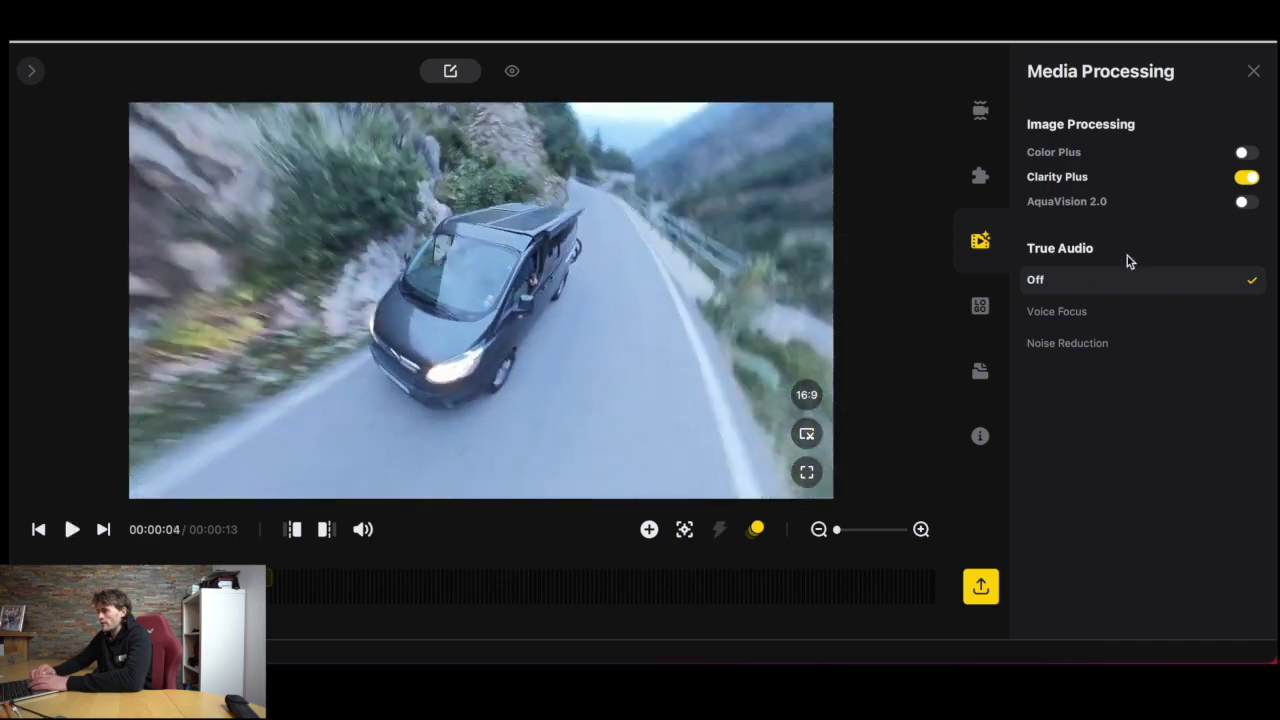
# Step: Preview AquaVision 2.0, then turn it back off, leaving only Clarity Plus on
pyautogui.click(1246, 203)
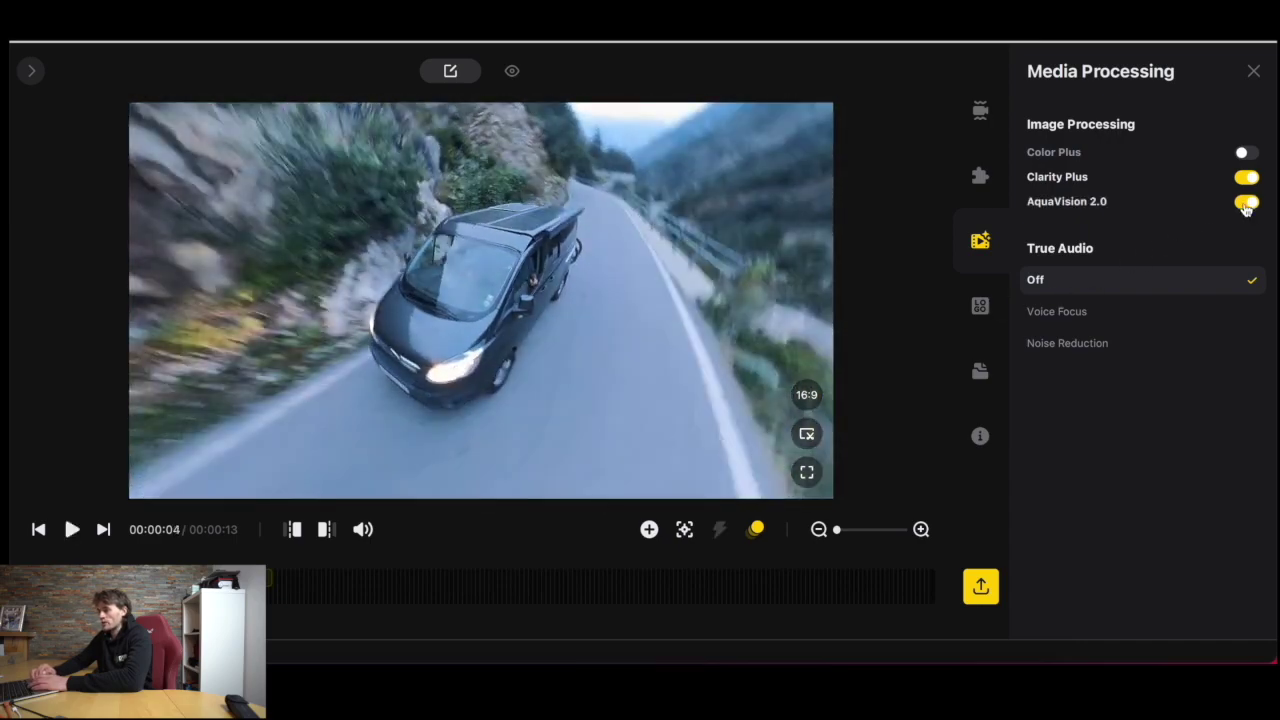
pyautogui.press('space')
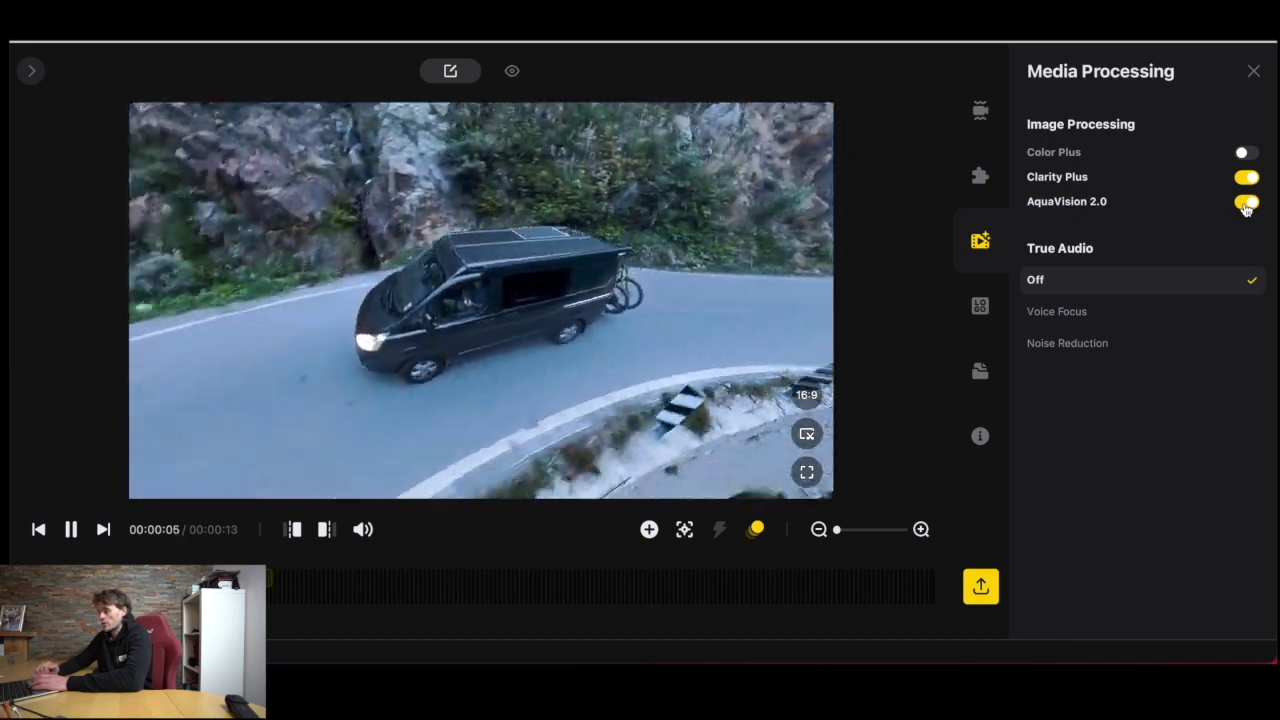
pyautogui.click(1246, 203)
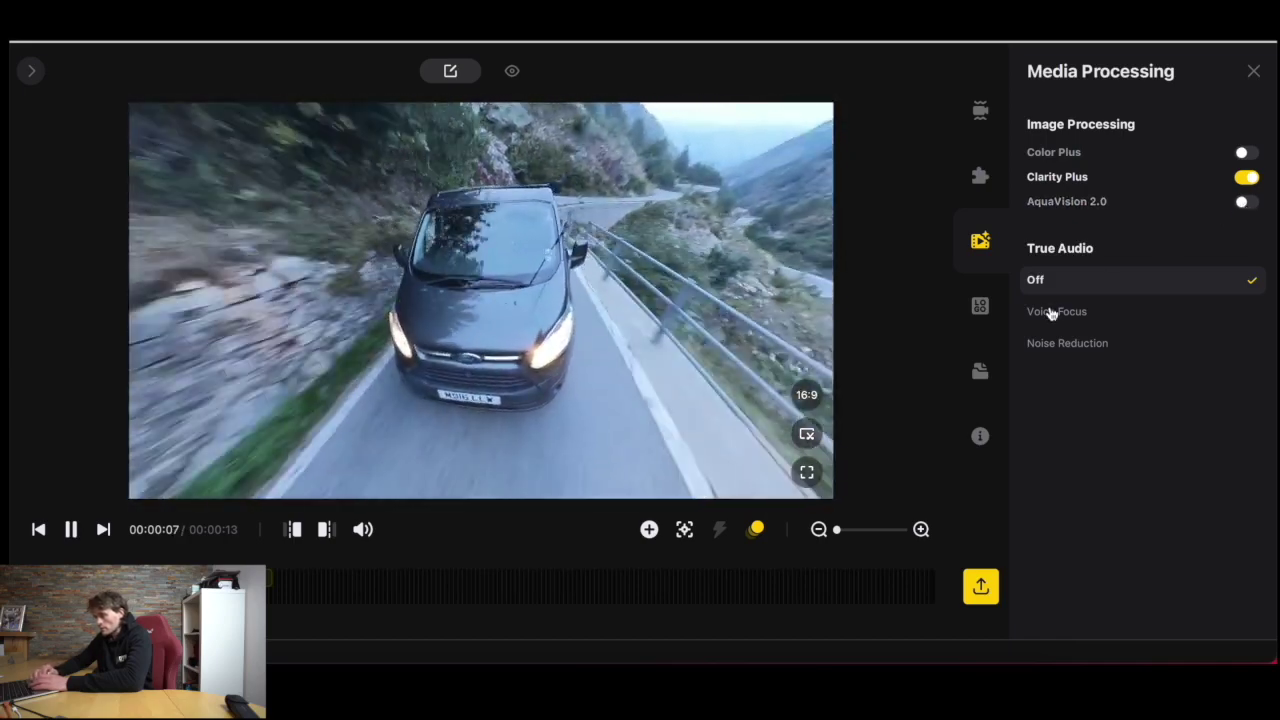
pyautogui.press('space')
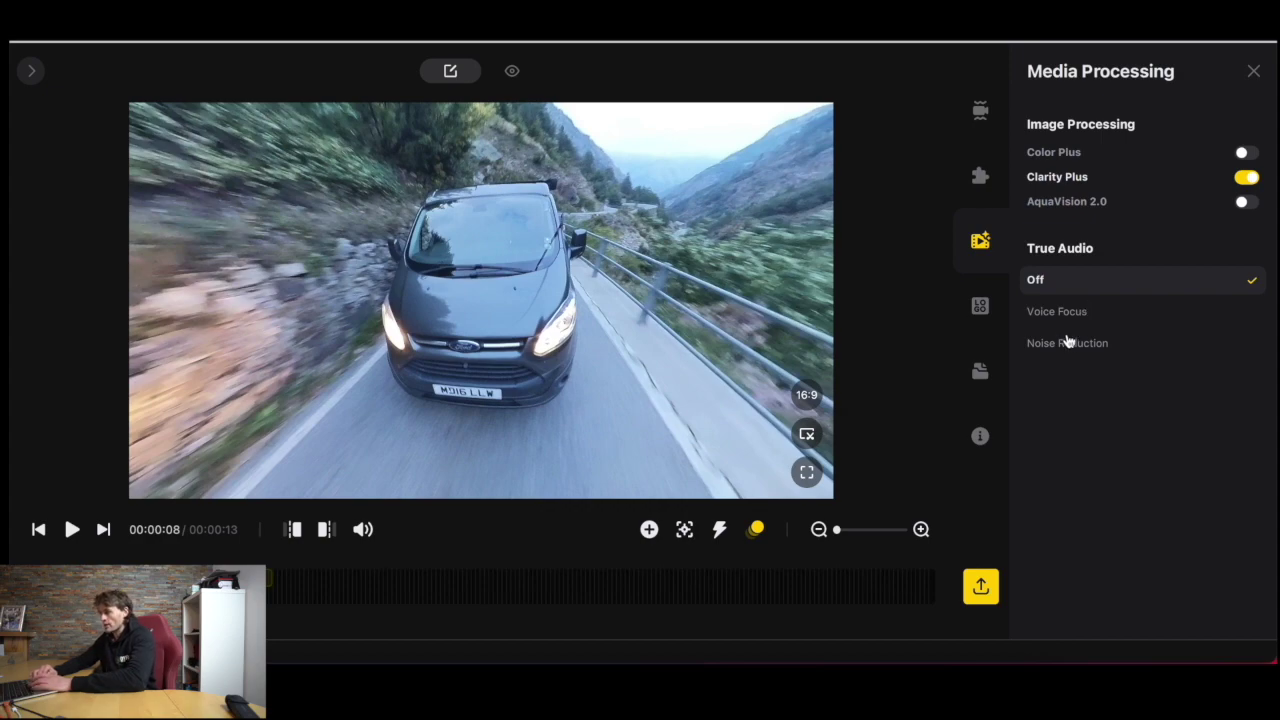
pyautogui.click(1066, 345)
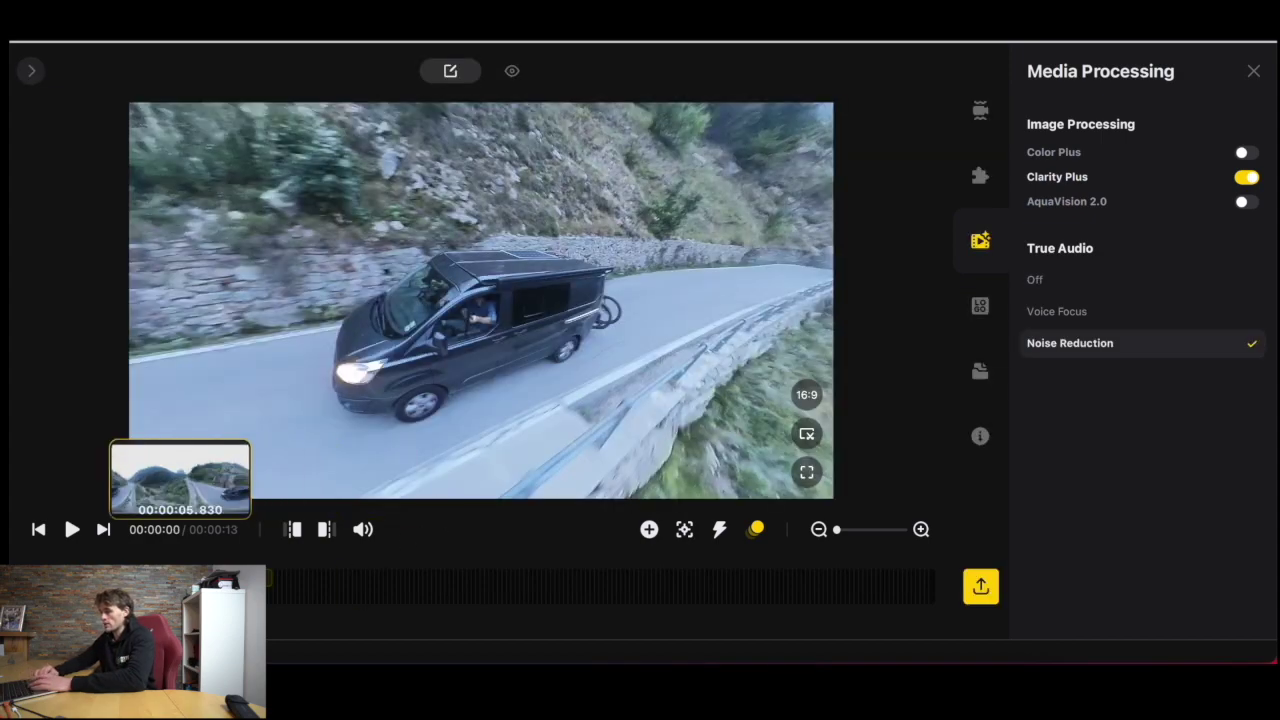
pyautogui.press('space')
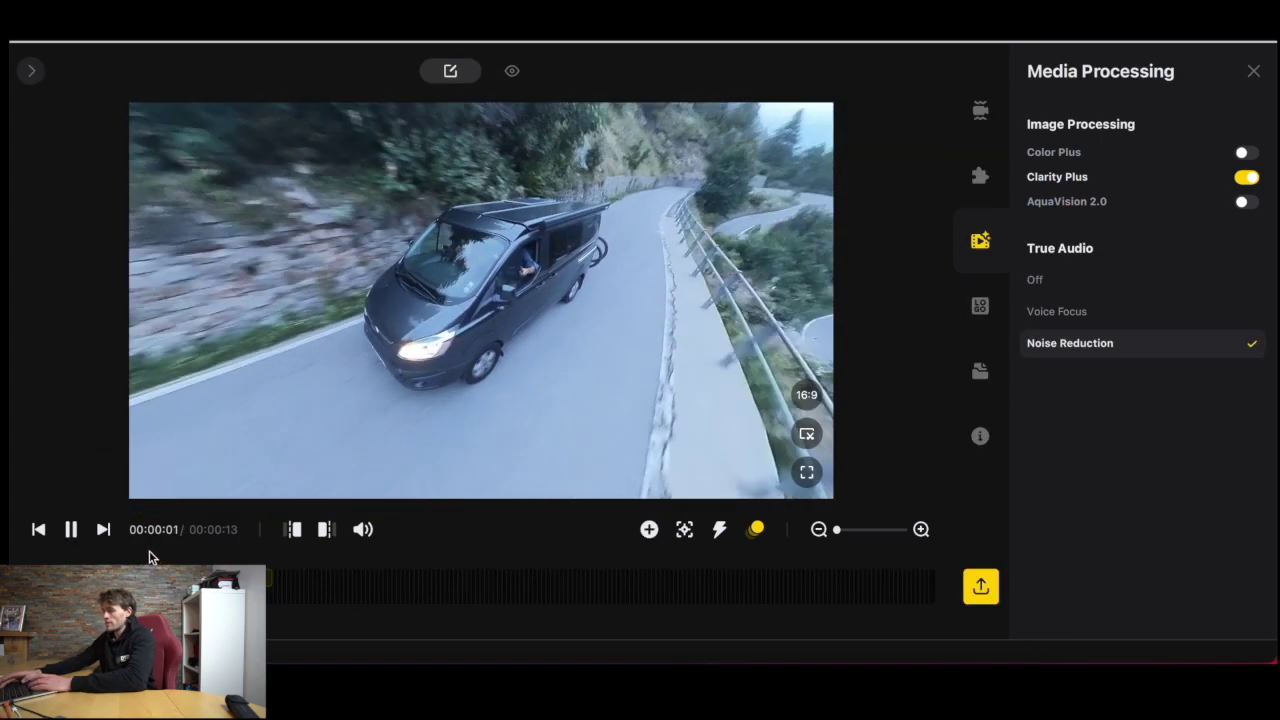
pyautogui.press('XF86AudioRaiseVolume')
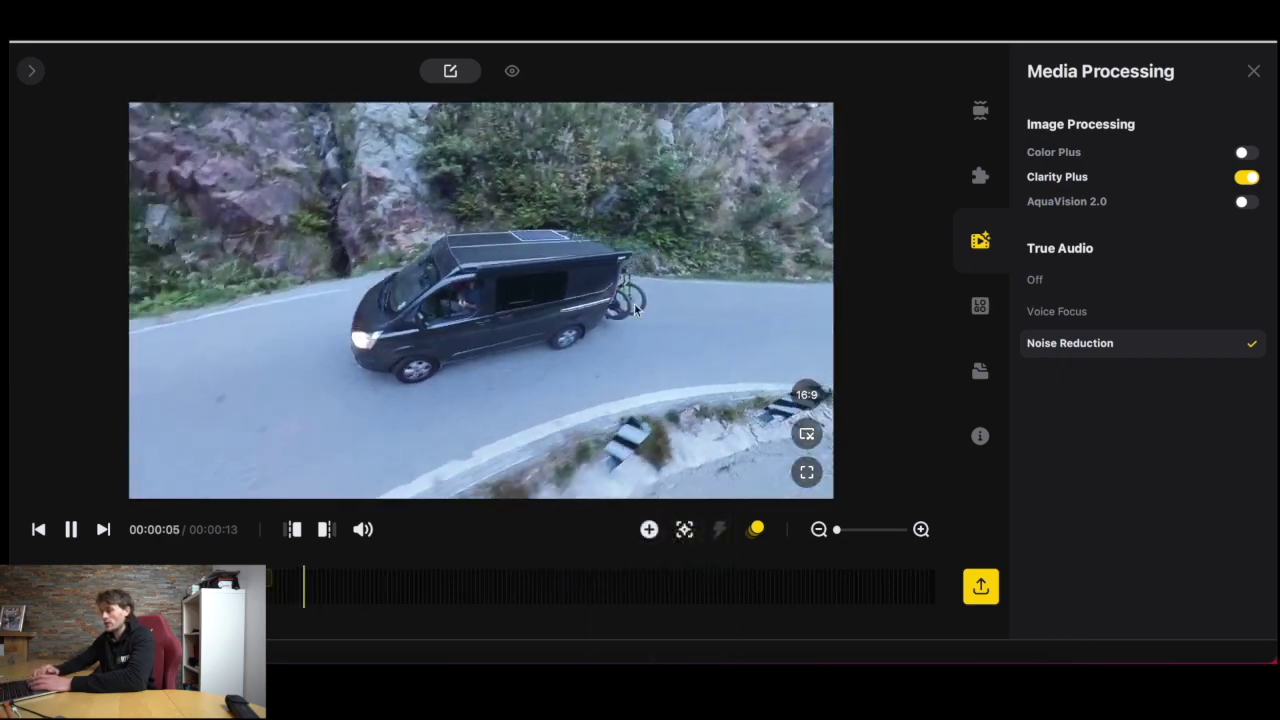
pyautogui.click(1057, 313)
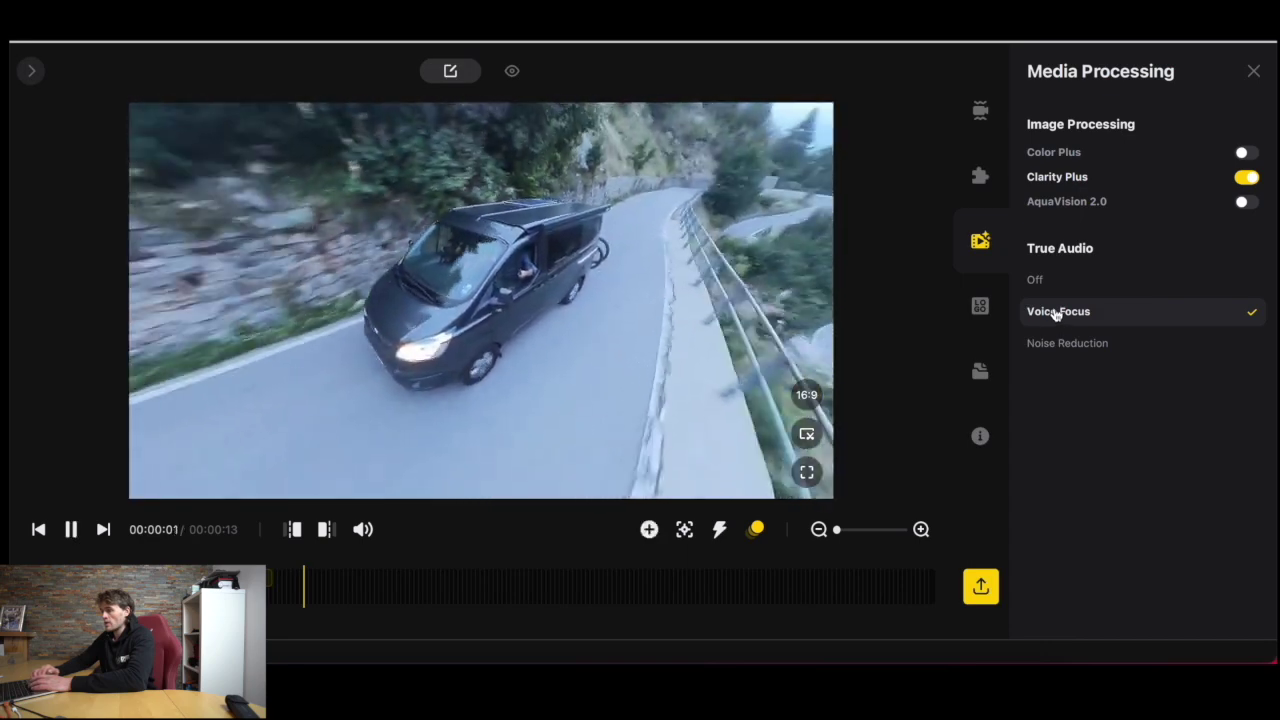
pyautogui.click(1052, 289)
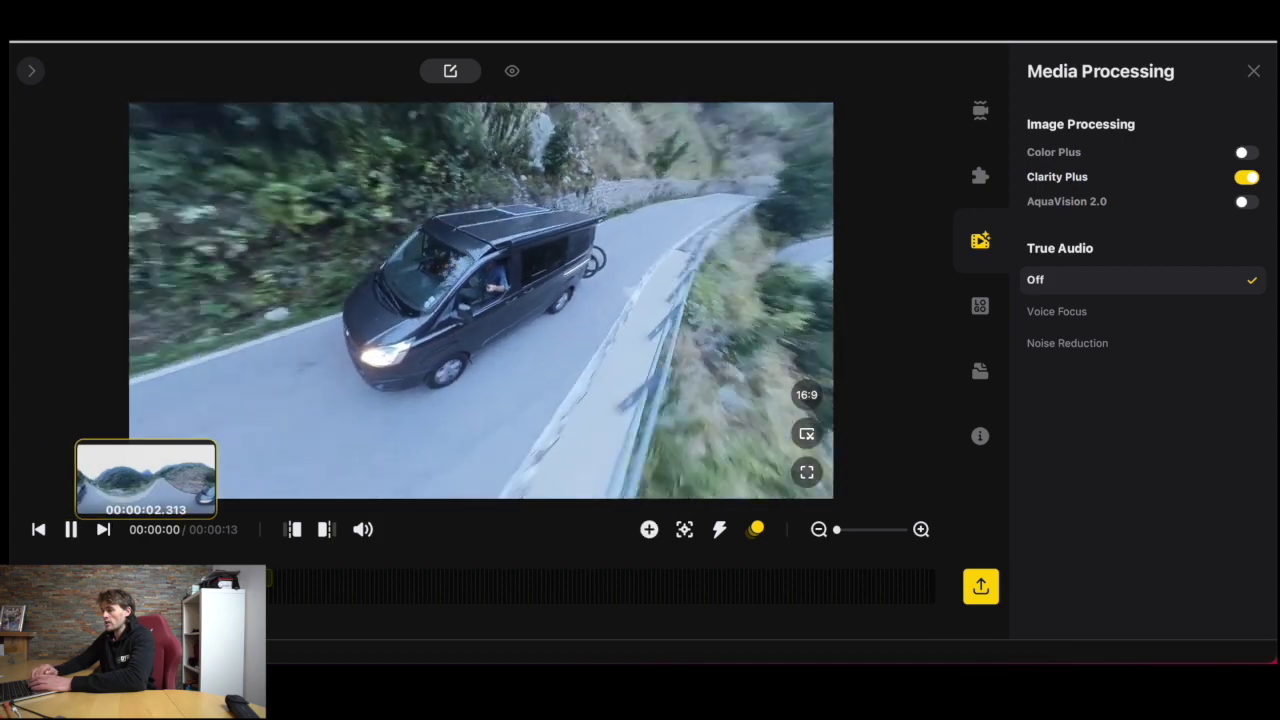
pyautogui.press('space')
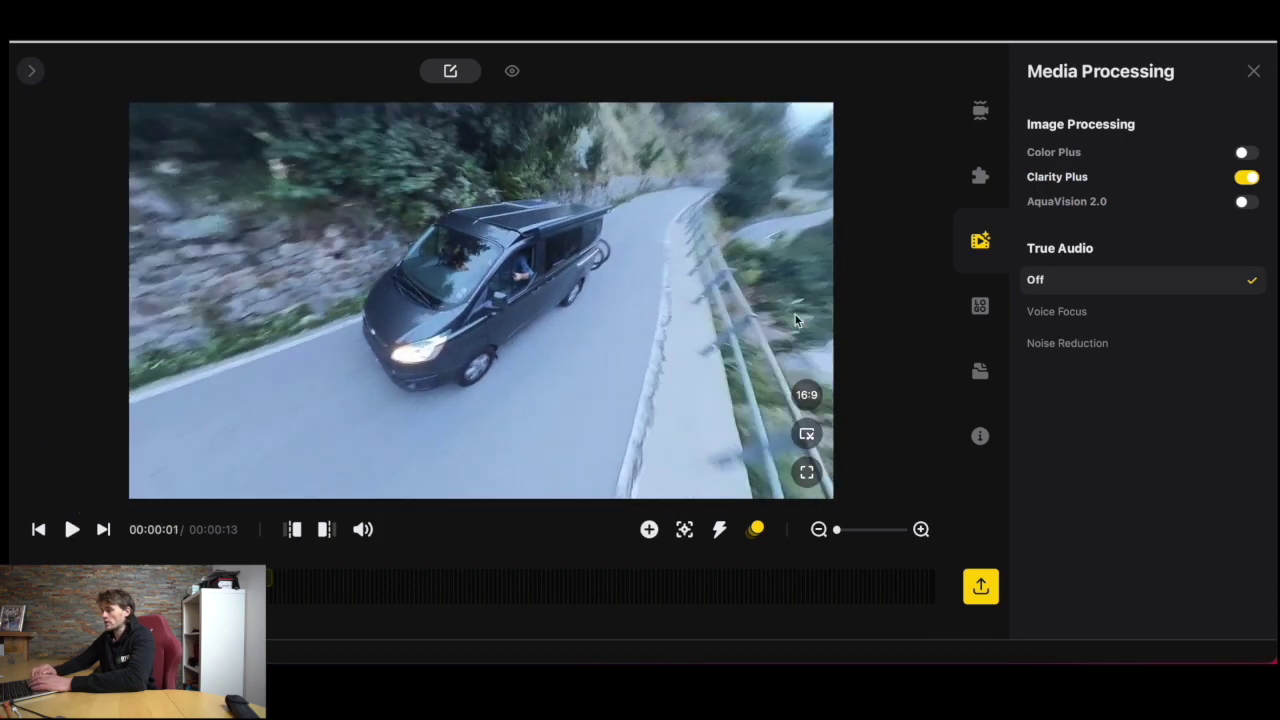
# Step: Try the Style 1, Style 3 and Style 4 logo watermarks on the clip
pyautogui.click(981, 312)
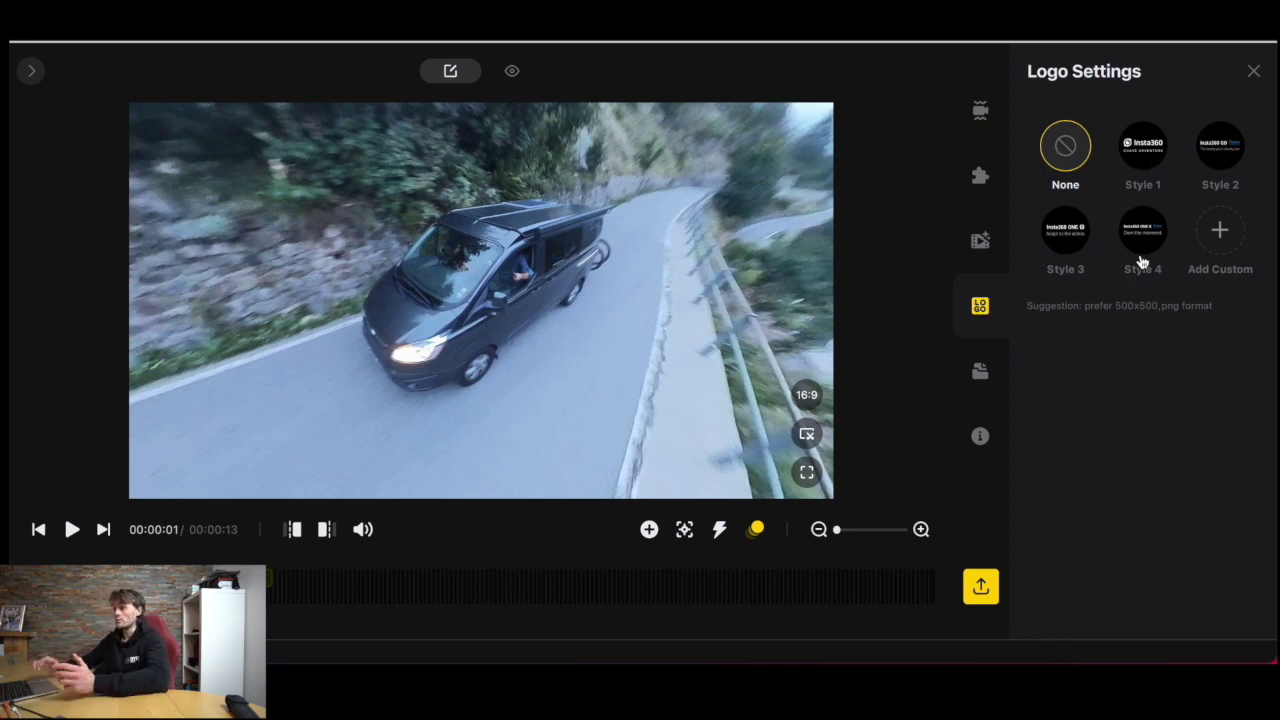
pyautogui.click(1132, 164)
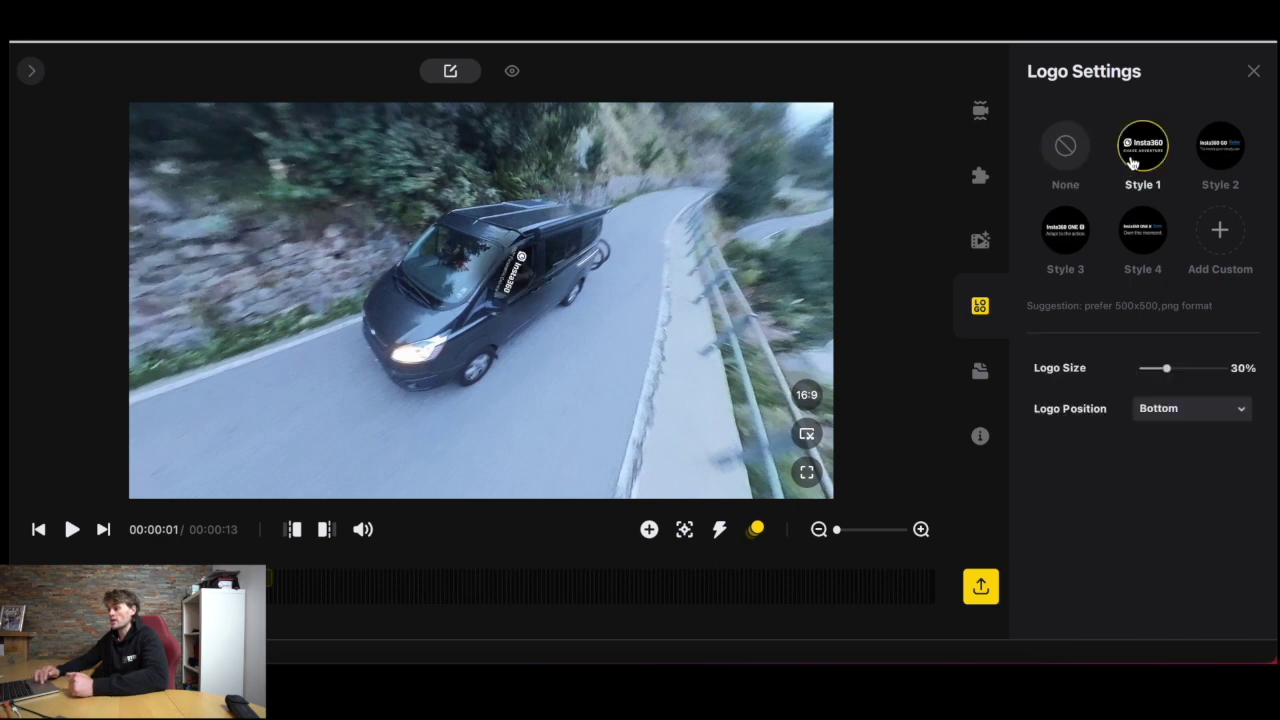
pyautogui.moveTo(533, 276); pyautogui.dragTo(614, 288)
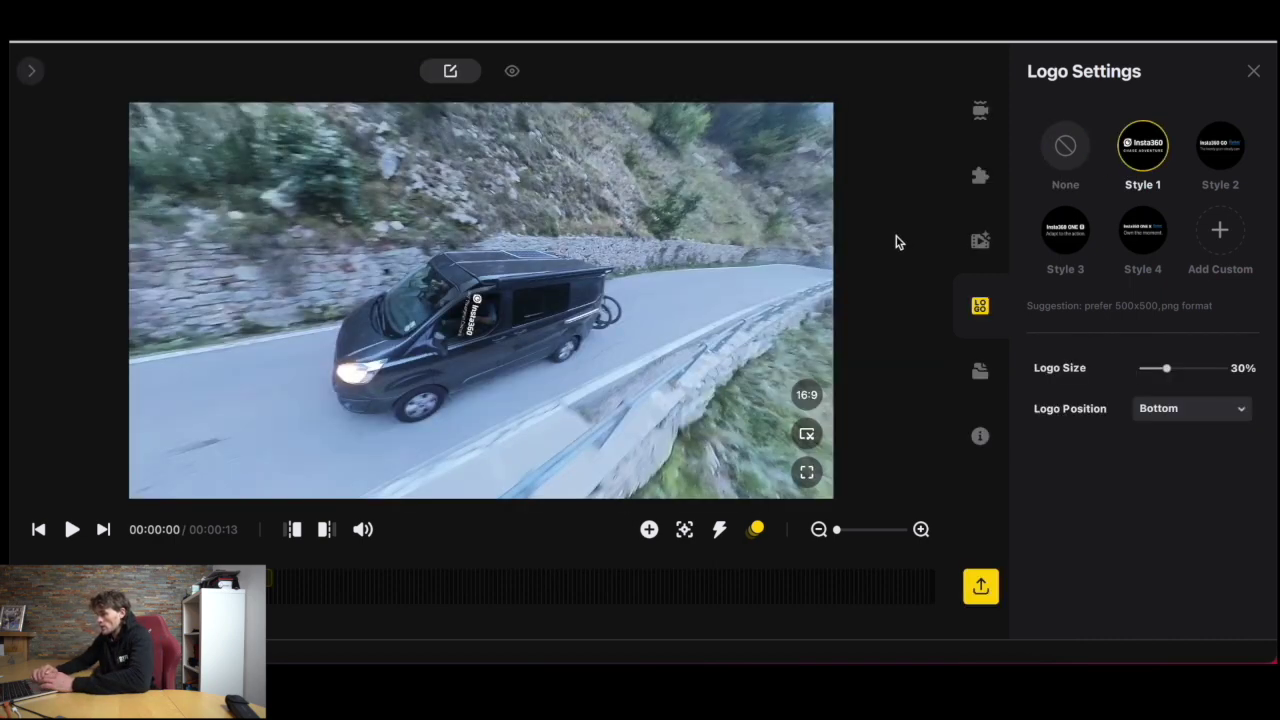
pyautogui.click(1070, 243)
pyautogui.click(1150, 243)
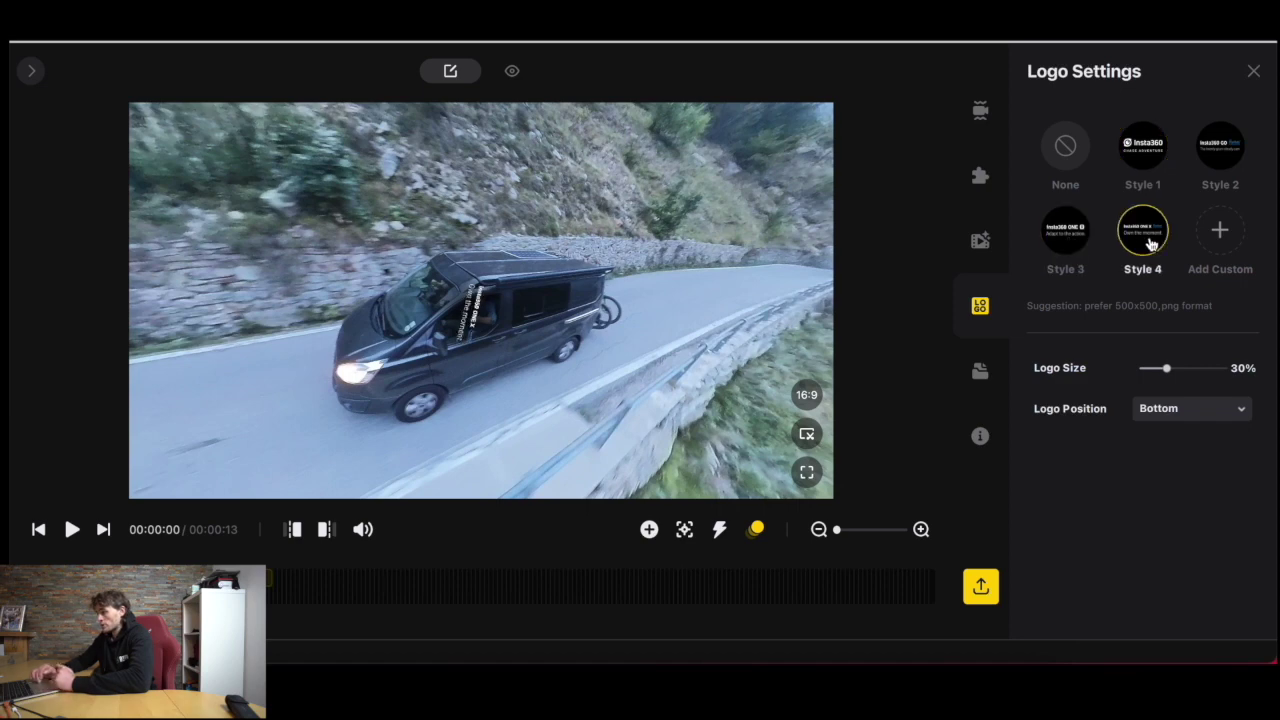
# Step: Enlarge the logo to 72% and move it to the top, then set it to None
pyautogui.click(1167, 369)
pyautogui.moveTo(1168, 371); pyautogui.dragTo(1201, 369)
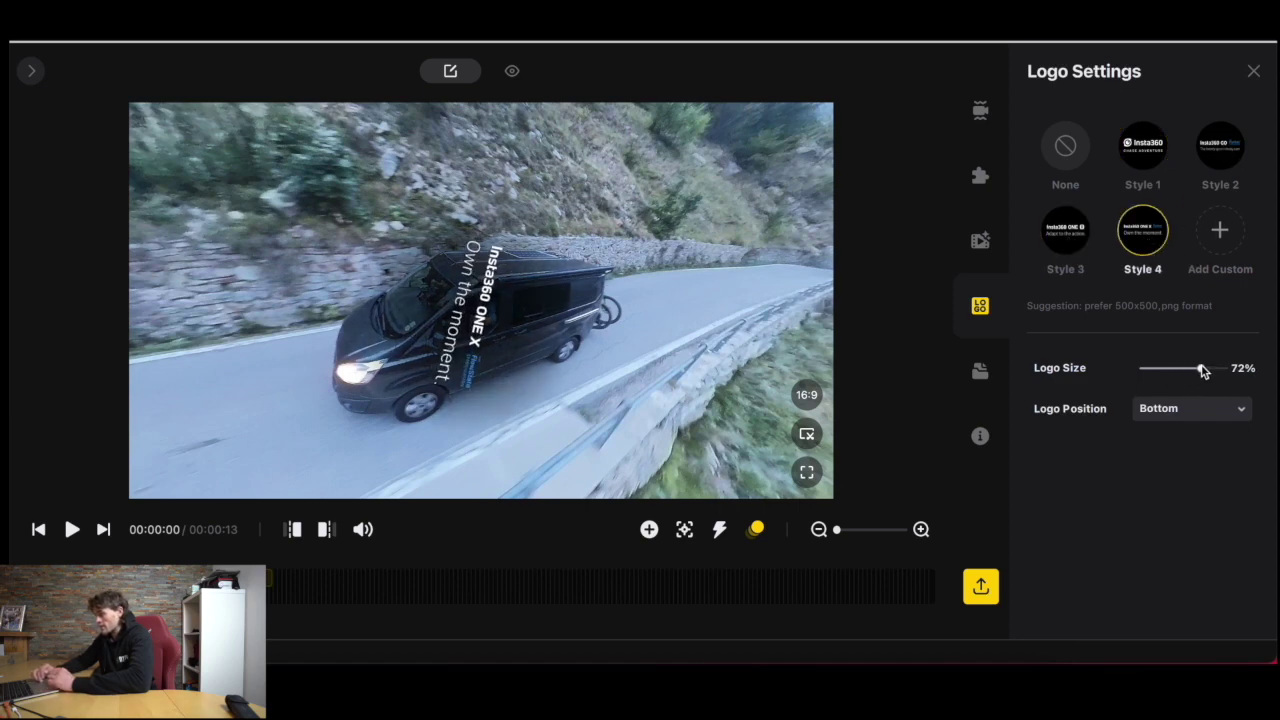
pyautogui.click(1168, 410)
pyautogui.click(1150, 465)
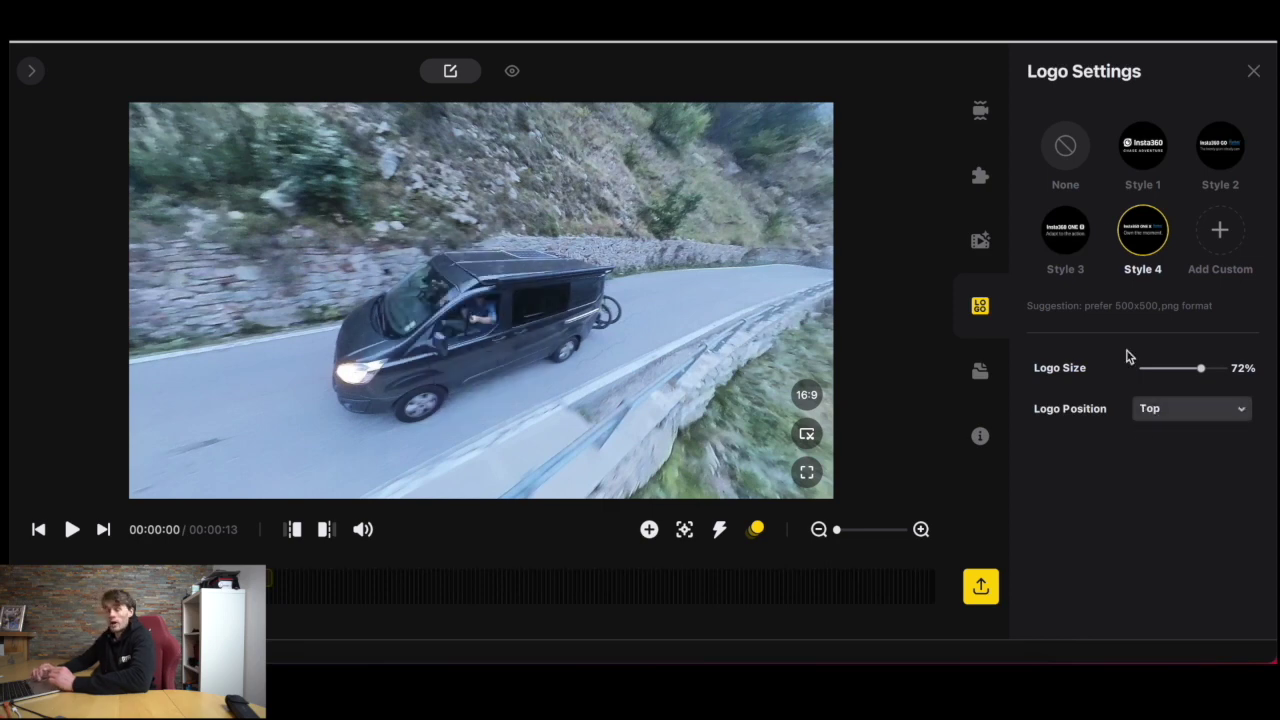
pyautogui.click(1079, 155)
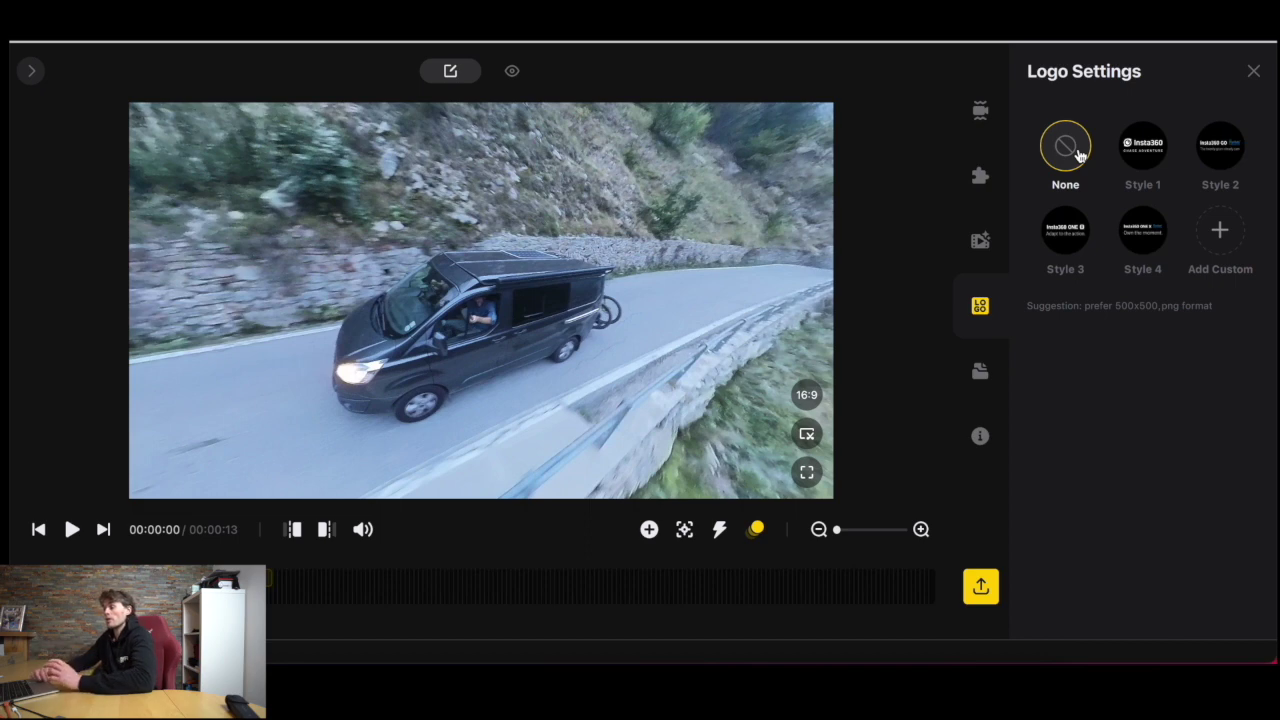
pyautogui.click(981, 366)
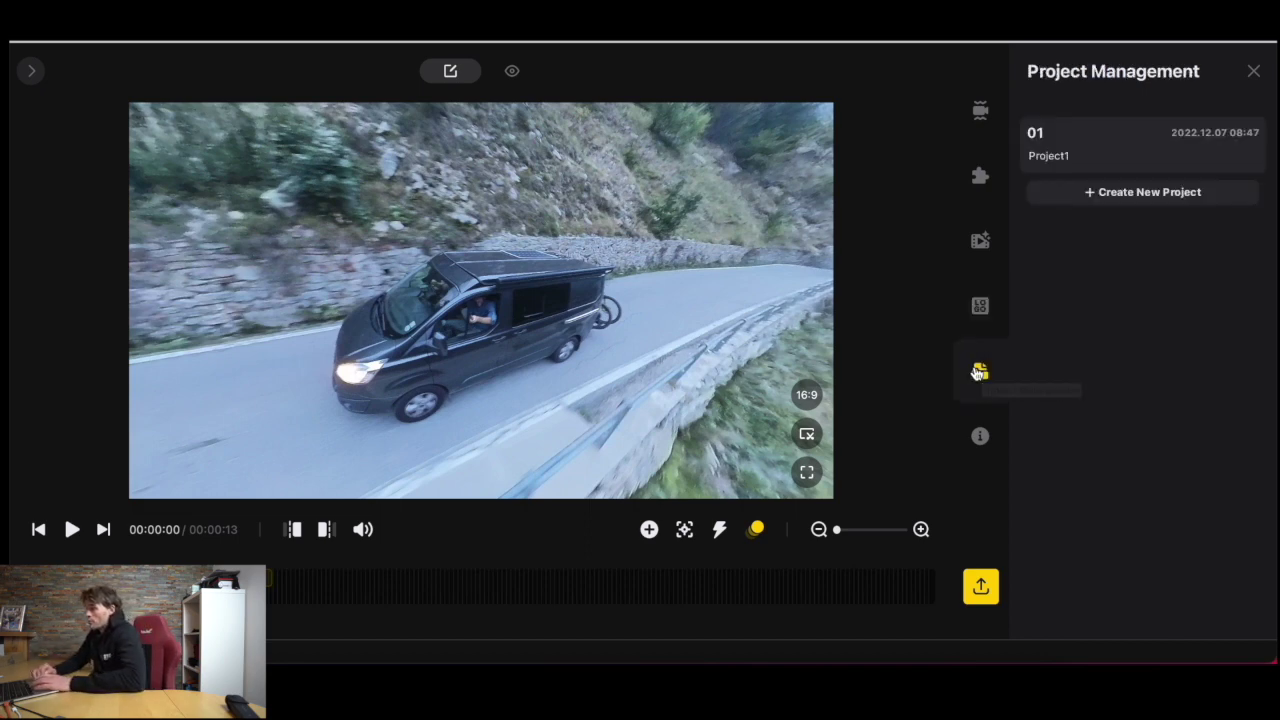
# Step: Create a new project, Project2, then switch back to Project1
pyautogui.click(1092, 197)
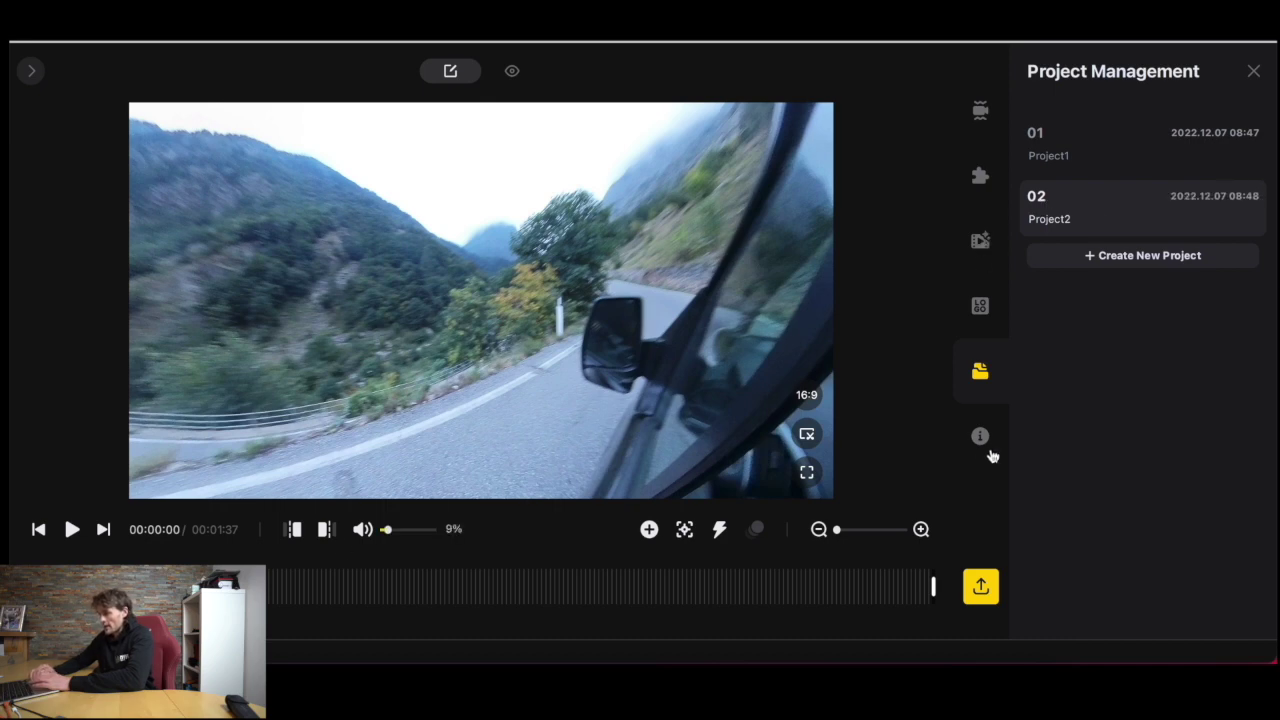
pyautogui.click(1076, 155)
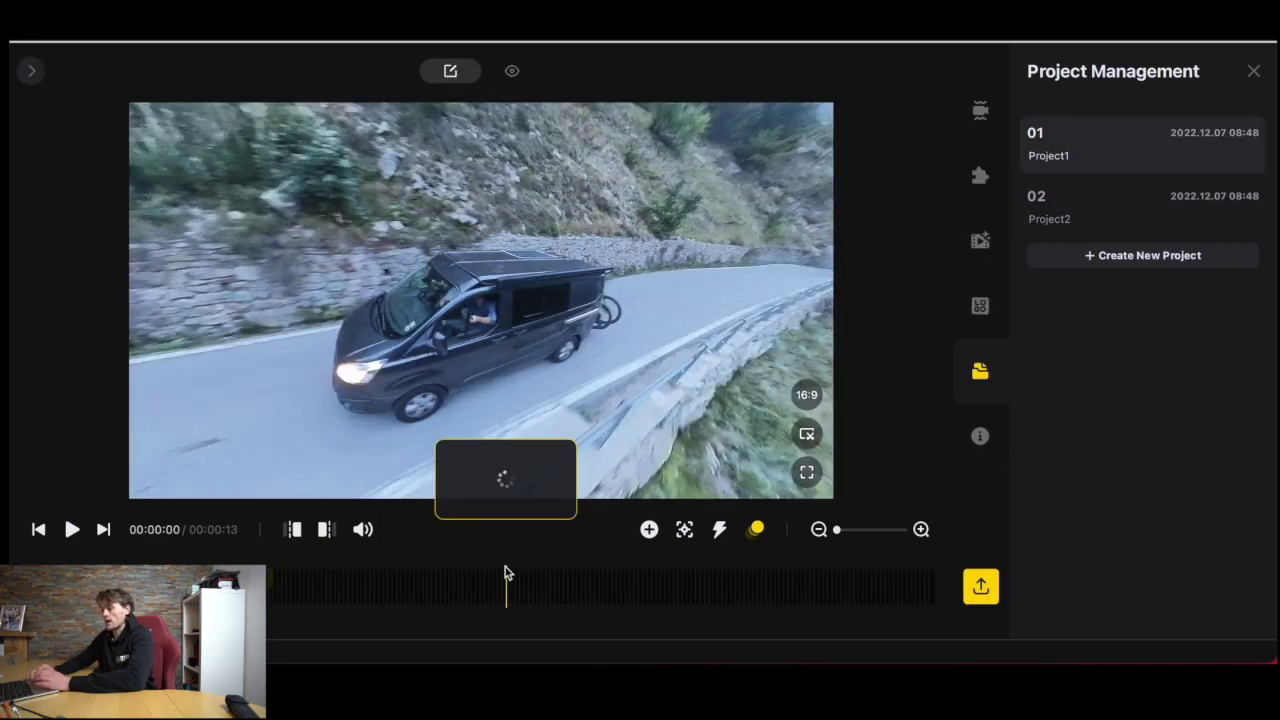
pyautogui.moveTo(1129, 203)
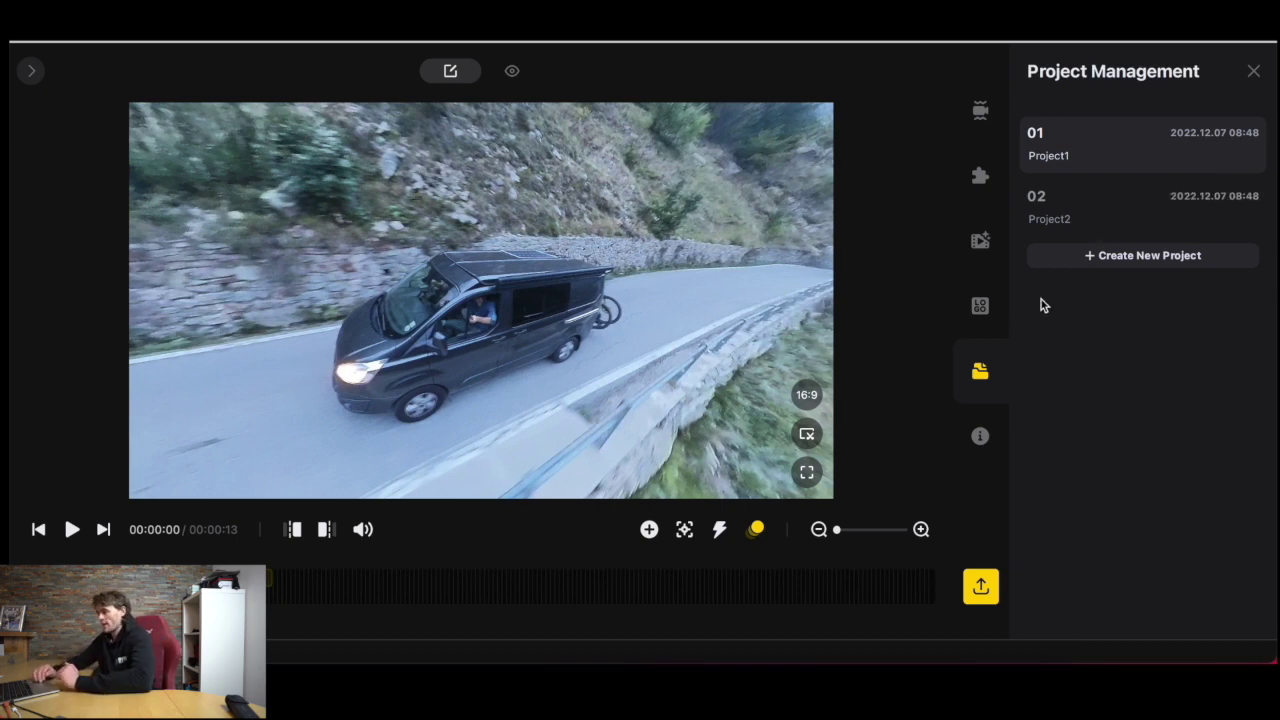
# Step: View the clip's File Properties, then expand the media library to show VID_003.insv
pyautogui.click(980, 432)
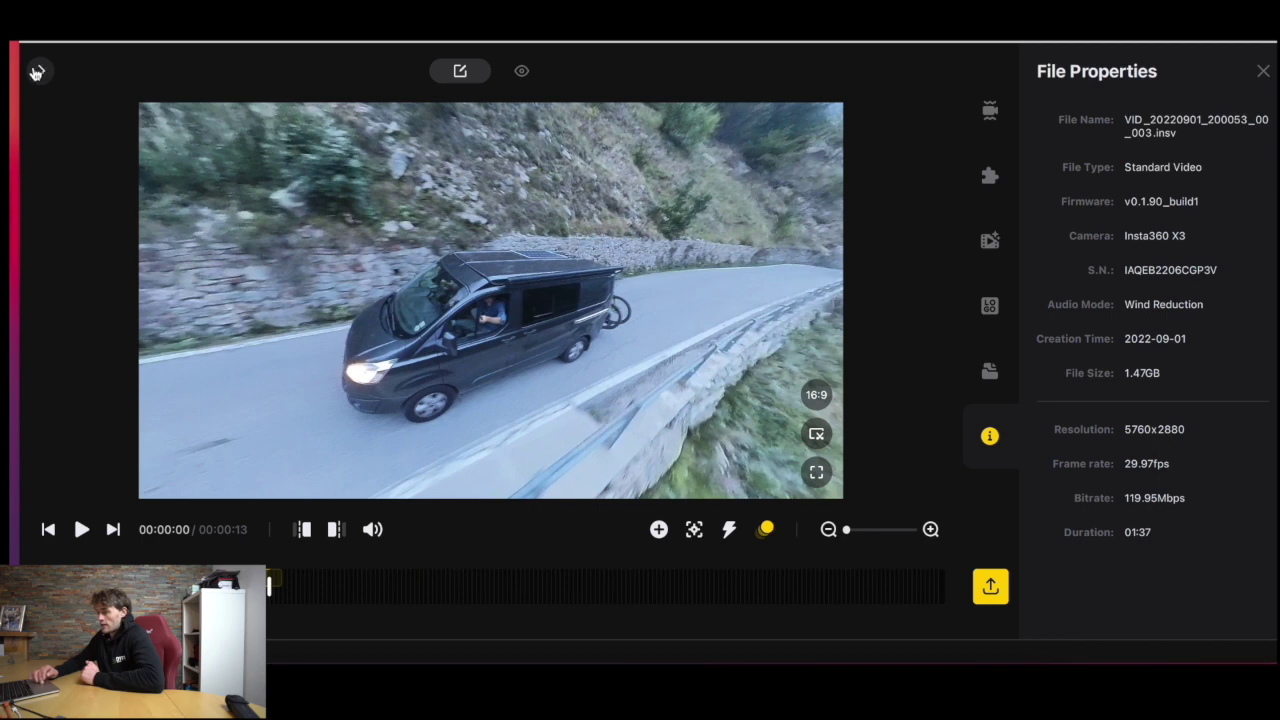
pyautogui.click(36, 72)
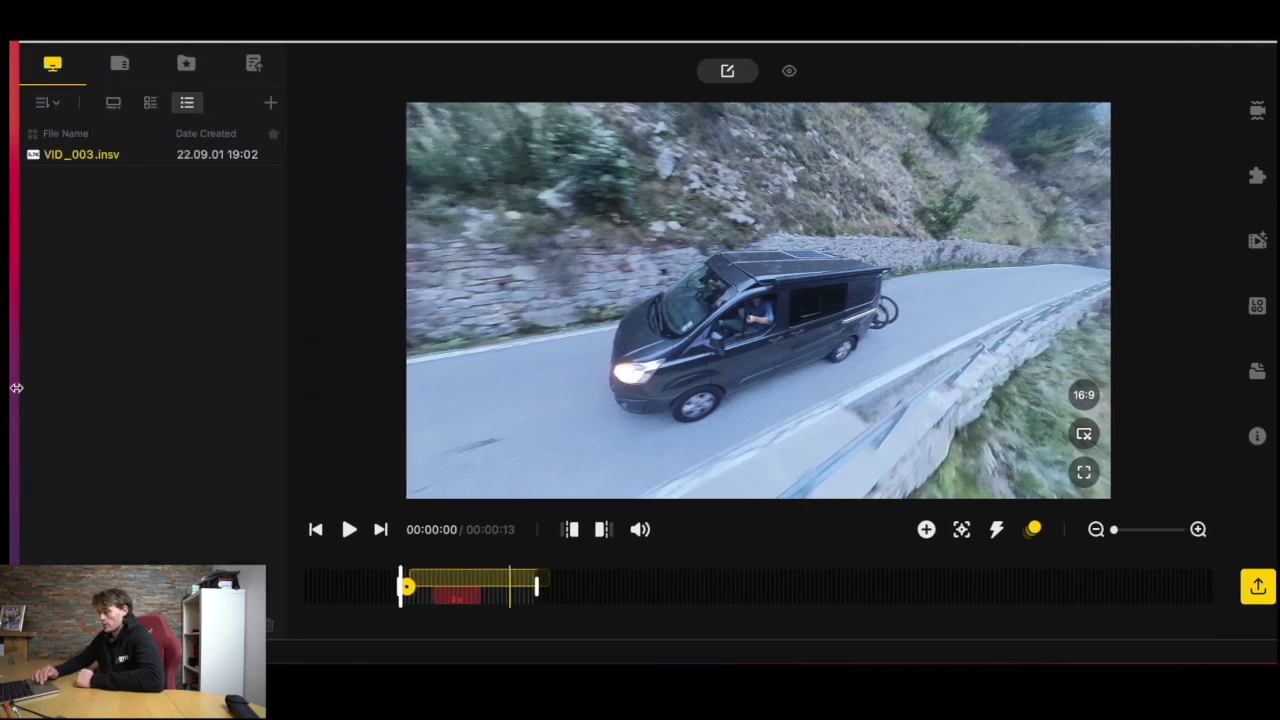
pyautogui.moveTo(16, 388); pyautogui.dragTo(10, 387)
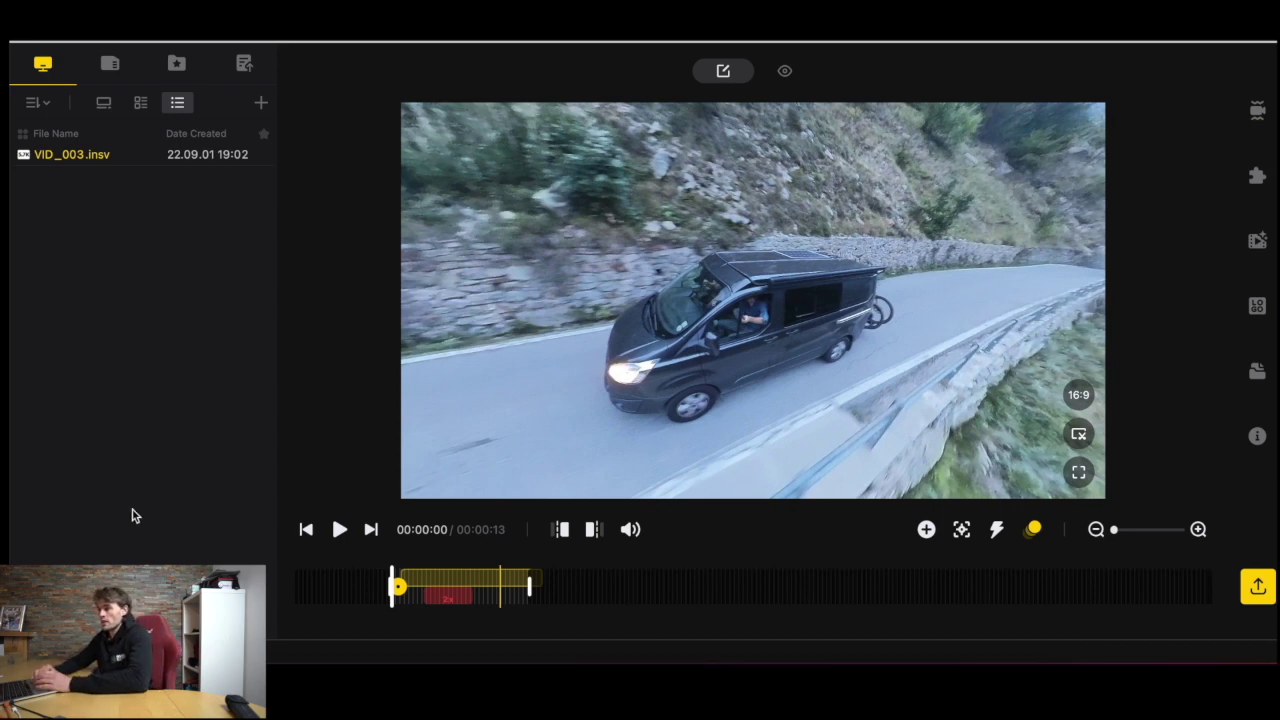
pyautogui.click(105, 106)
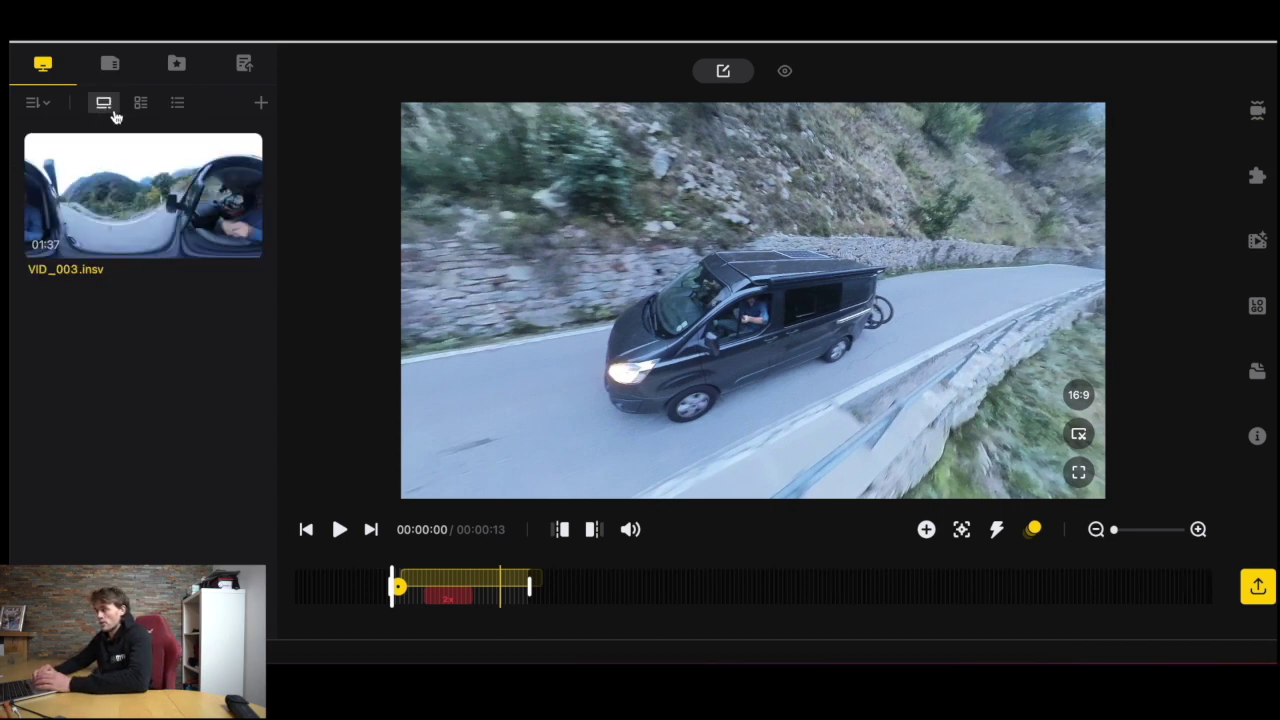
pyautogui.click(138, 105)
pyautogui.click(177, 105)
pyautogui.click(140, 105)
pyautogui.click(172, 106)
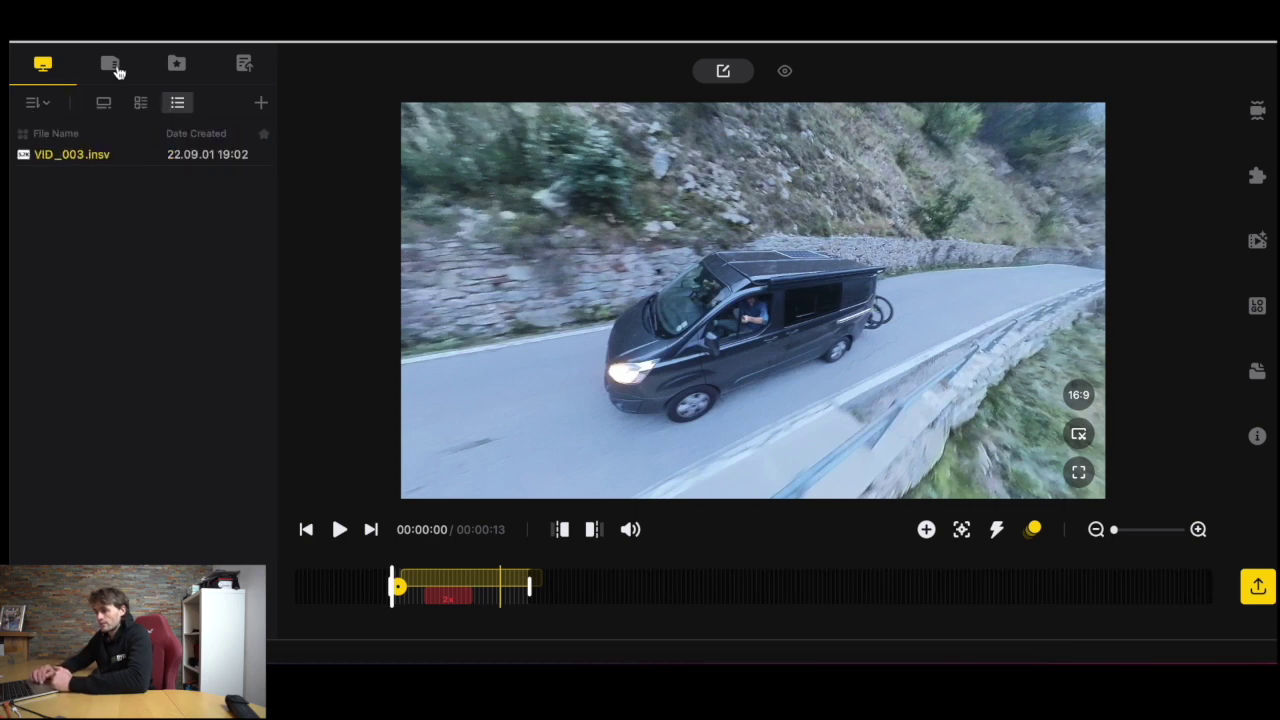
pyautogui.click(243, 67)
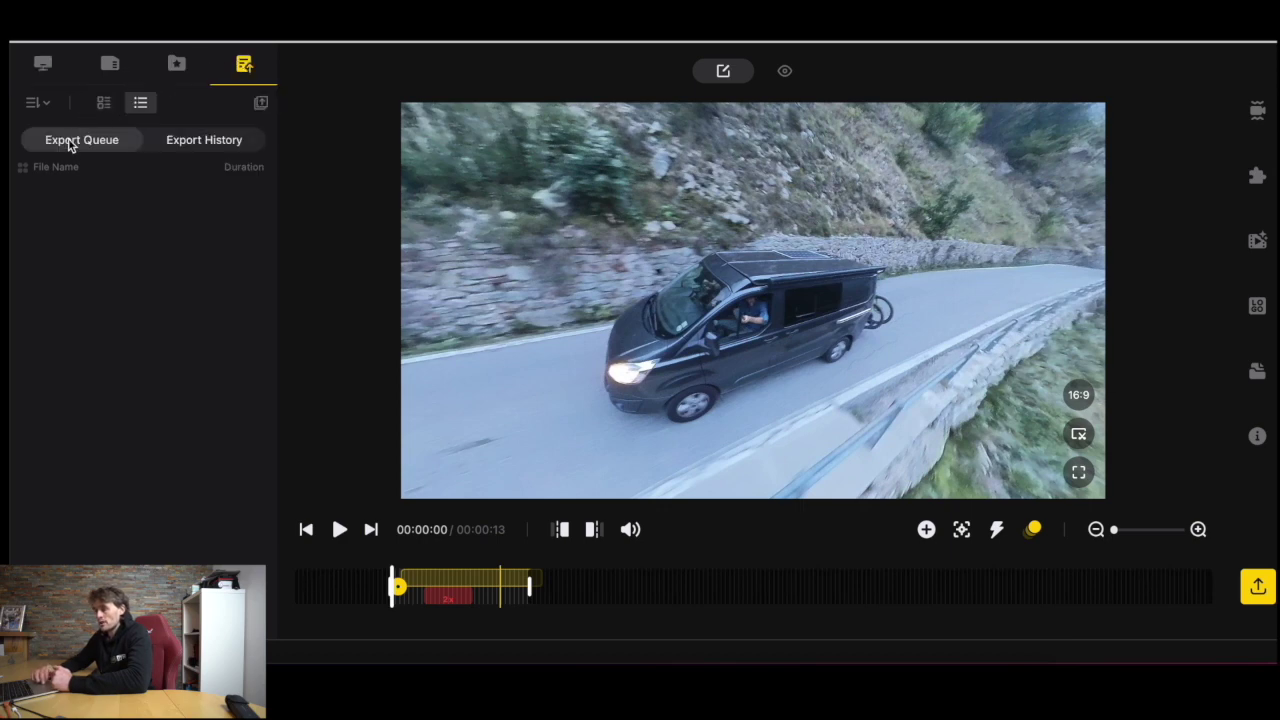
pyautogui.click(40, 66)
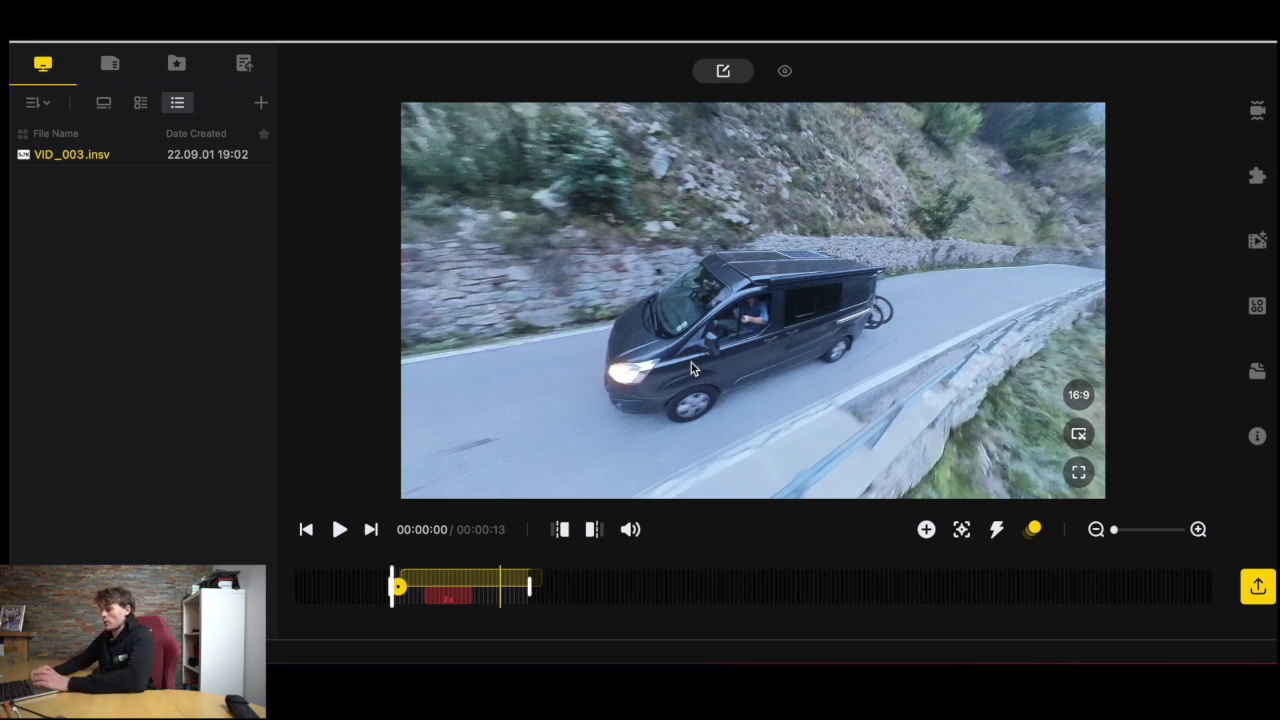
# Step: Open Video Export Settings for the 1920x1080 H.264 MP4 and set the bitrate to 200 Mbps
pyautogui.click(1257, 588)
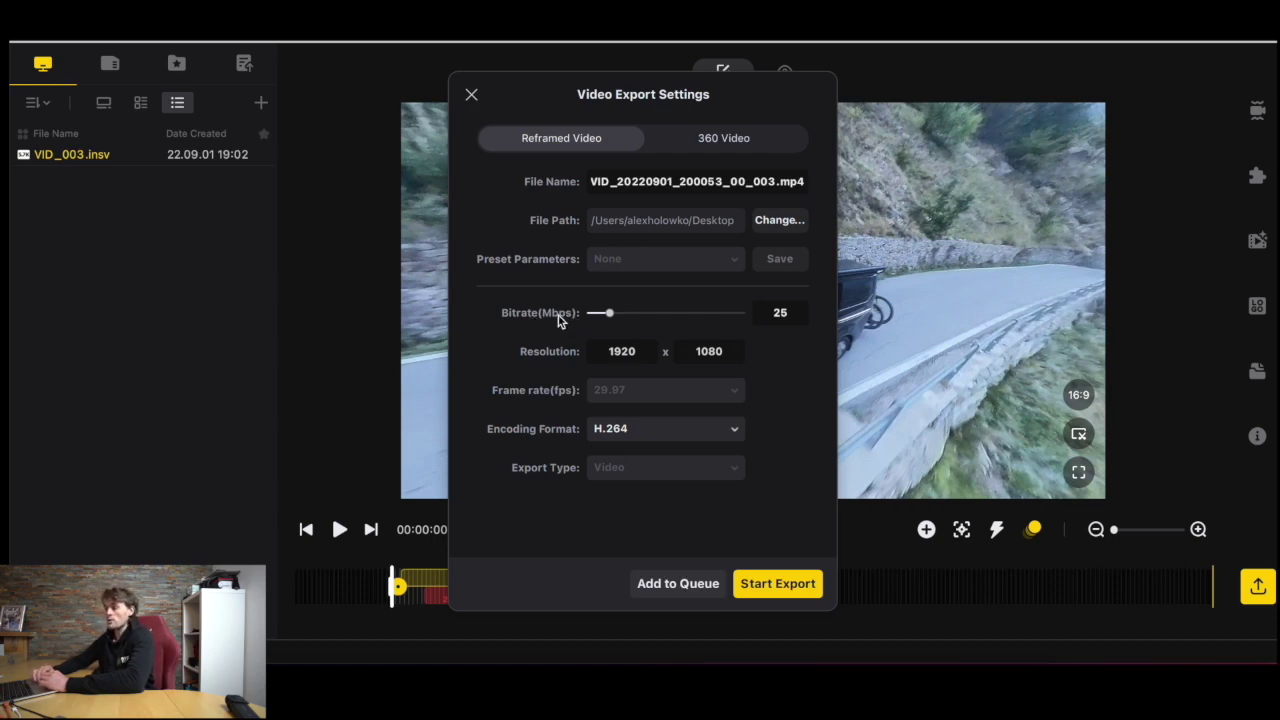
pyautogui.moveTo(609, 314); pyautogui.dragTo(642, 318)
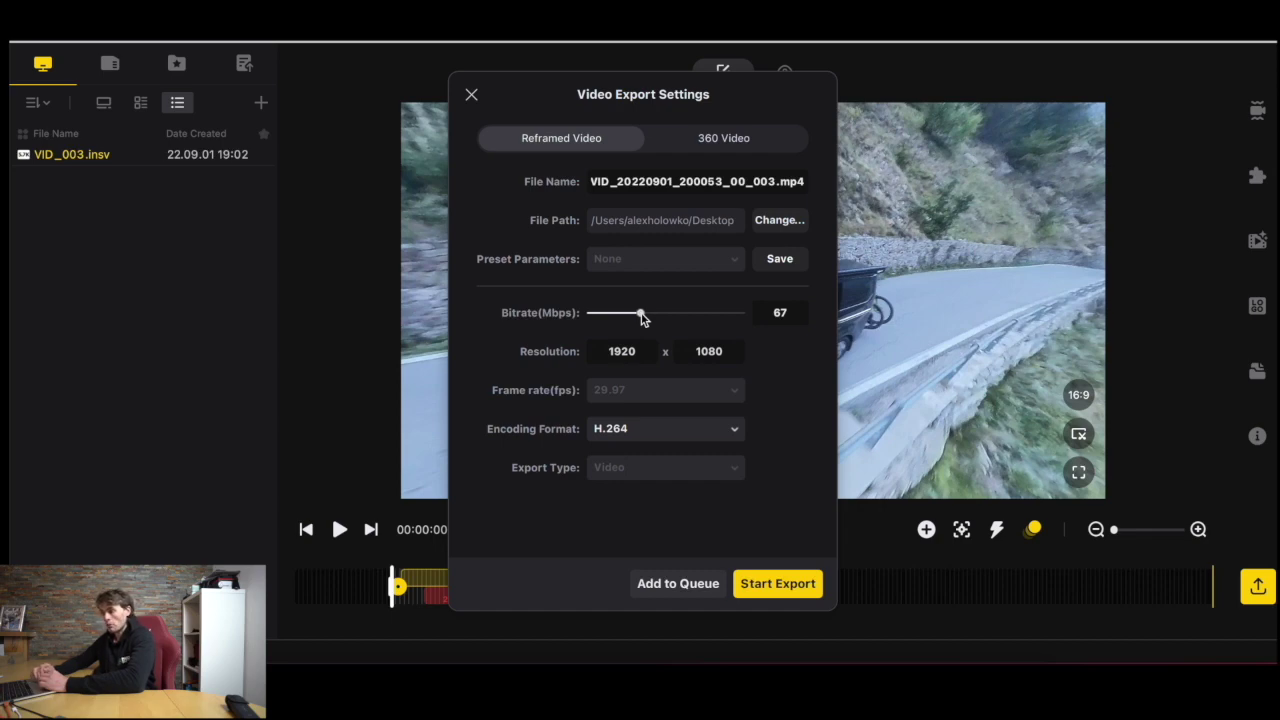
pyautogui.moveTo(640, 318); pyautogui.dragTo(748, 332)
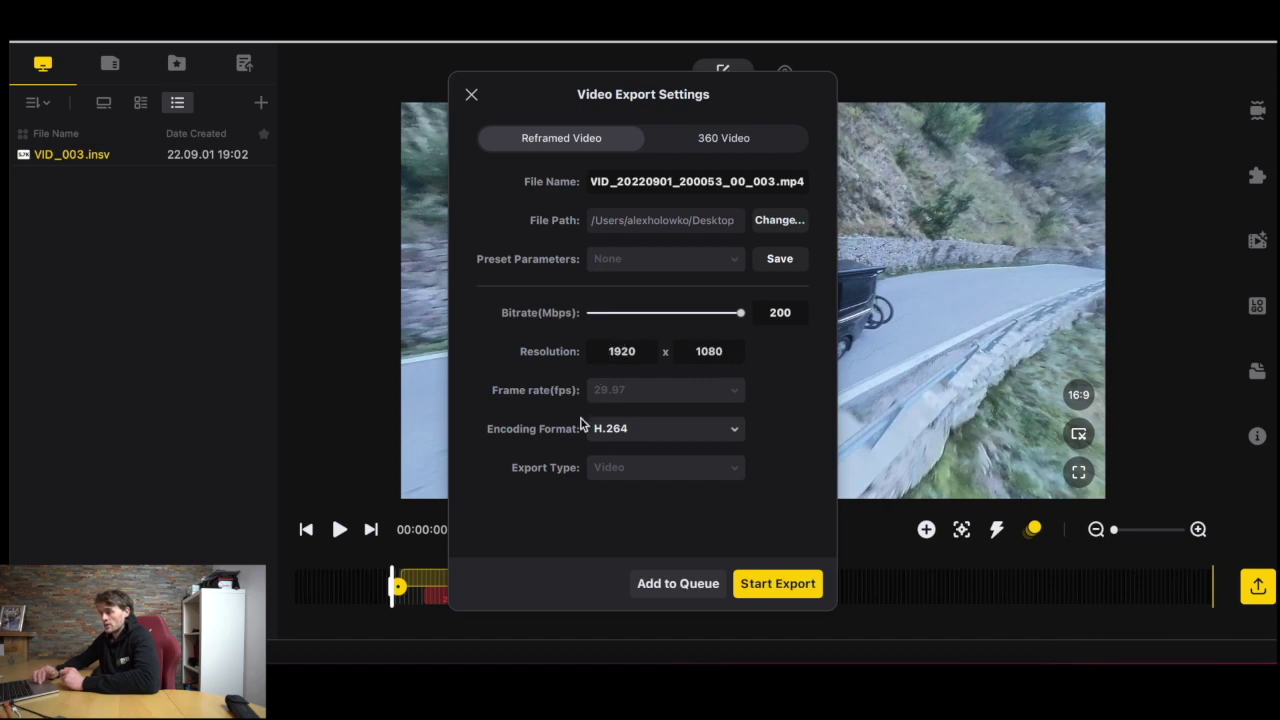
pyautogui.moveTo(602, 352); pyautogui.dragTo(638, 352)
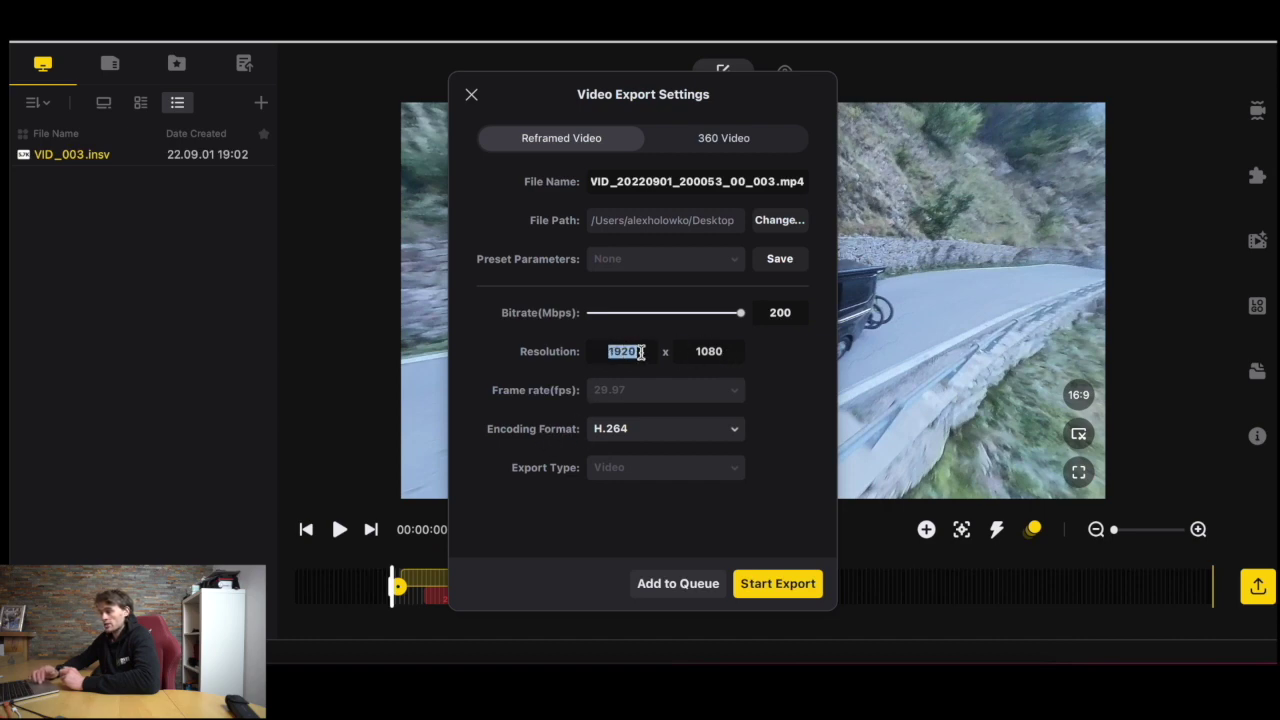
pyautogui.click(692, 351)
pyautogui.doubleClick(692, 351)
pyautogui.click(622, 351)
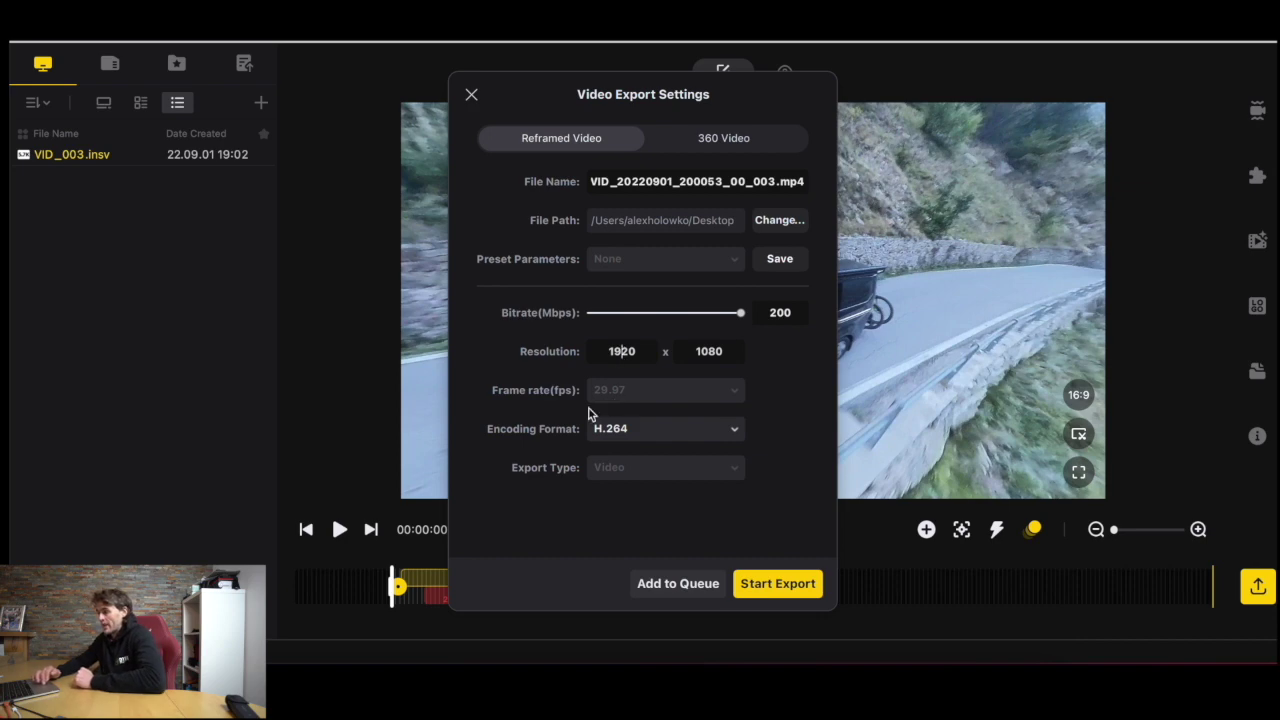
pyautogui.click(655, 428)
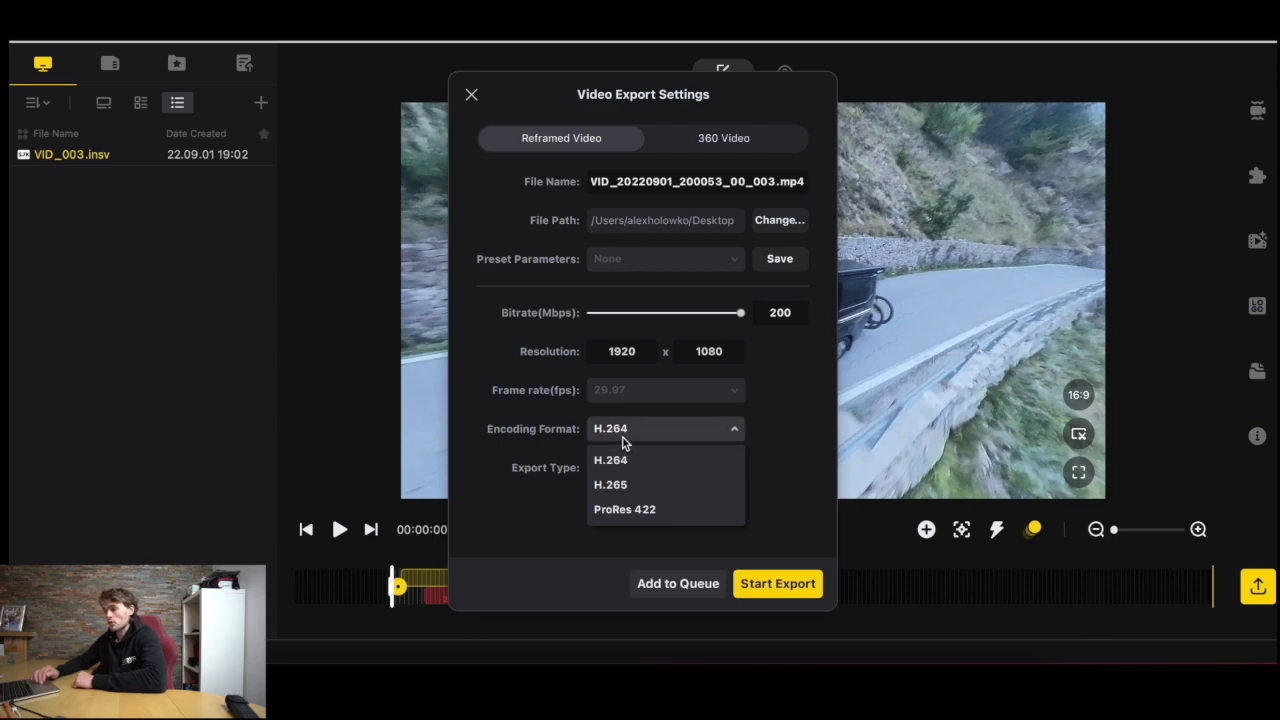
pyautogui.click(622, 462)
pyautogui.click(644, 432)
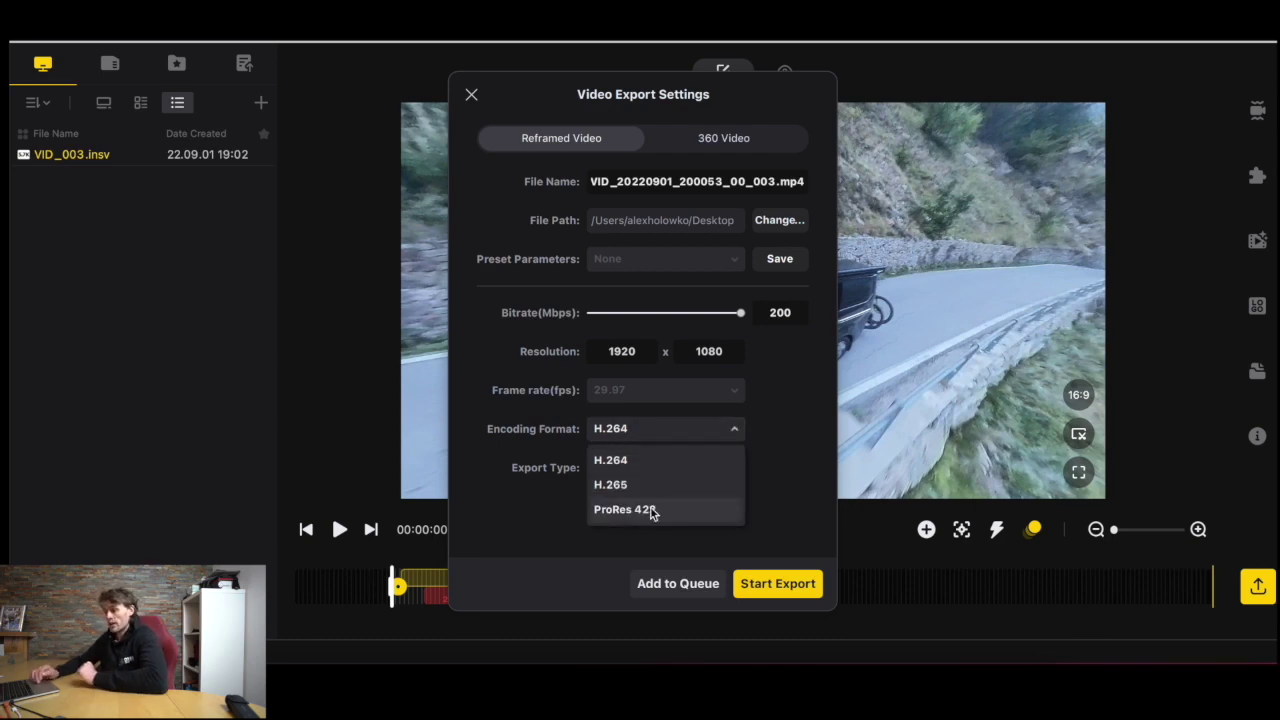
pyautogui.click(648, 458)
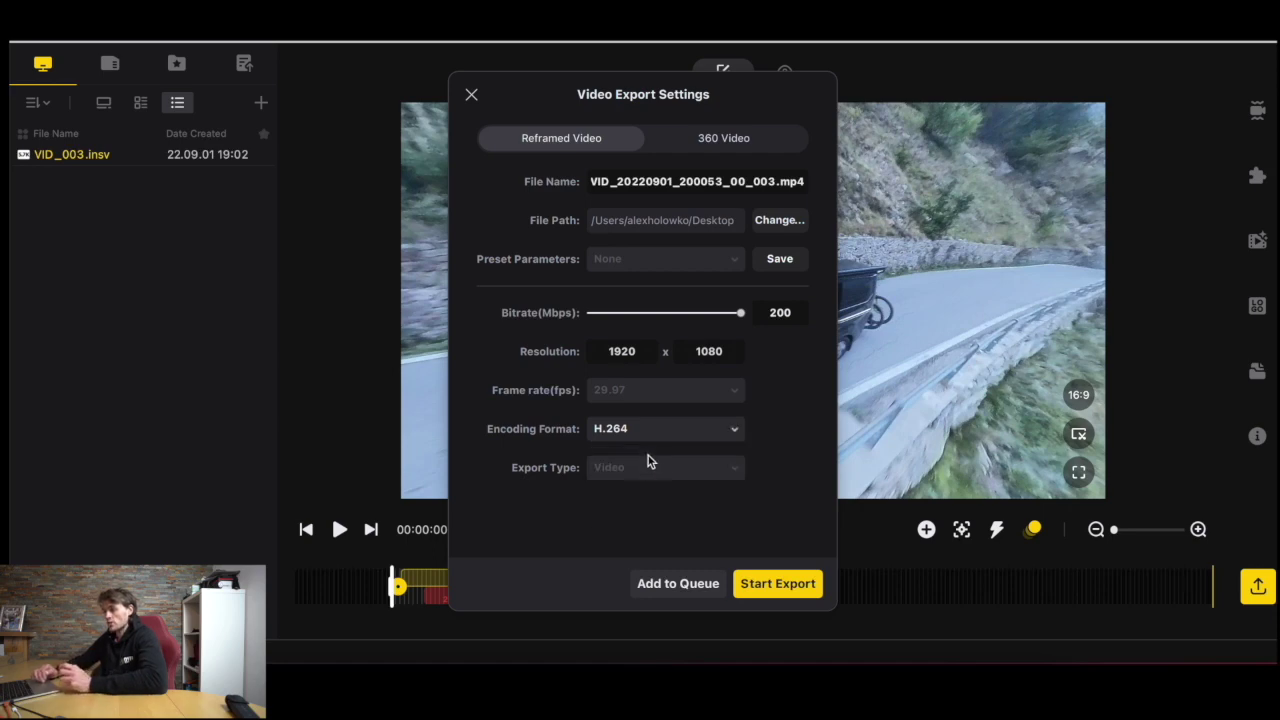
# Step: Export the reframed clip, then reveal VID_20220901_200053_00_003.mp4 from Export History in its folder
pyautogui.click(763, 594)
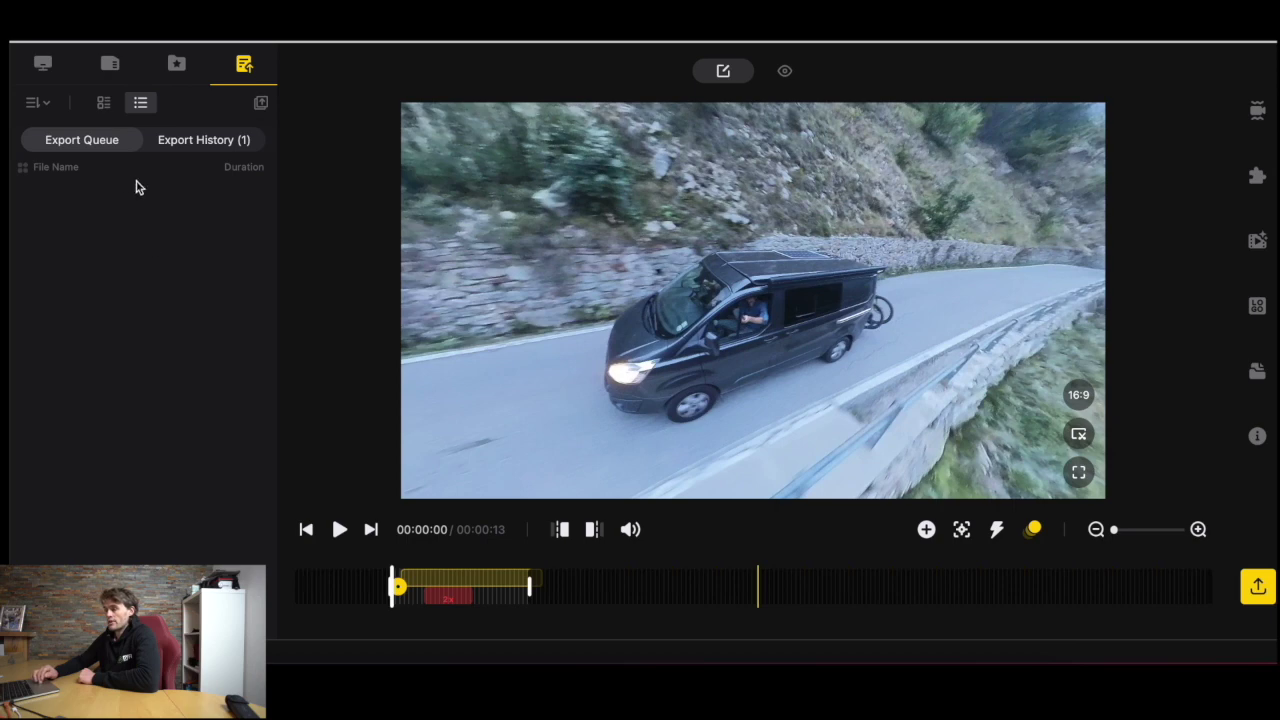
pyautogui.click(206, 141)
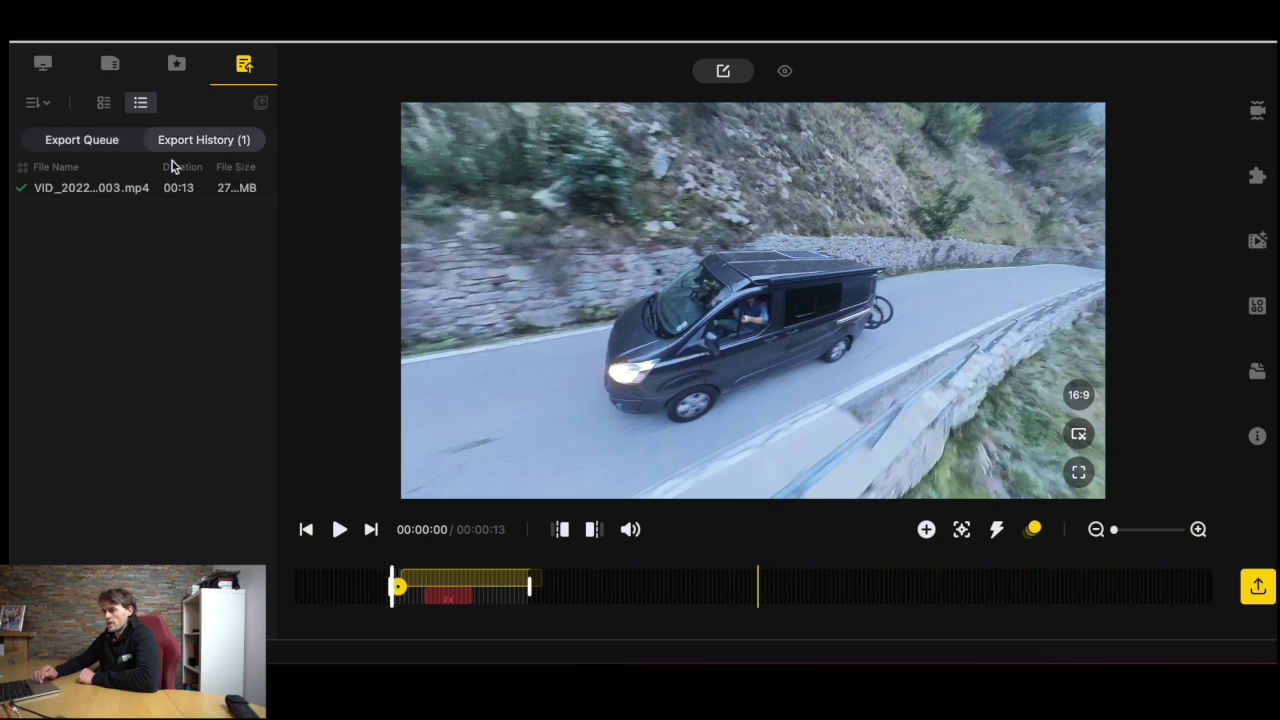
pyautogui.click(114, 196)
pyautogui.rightClick(125, 192)
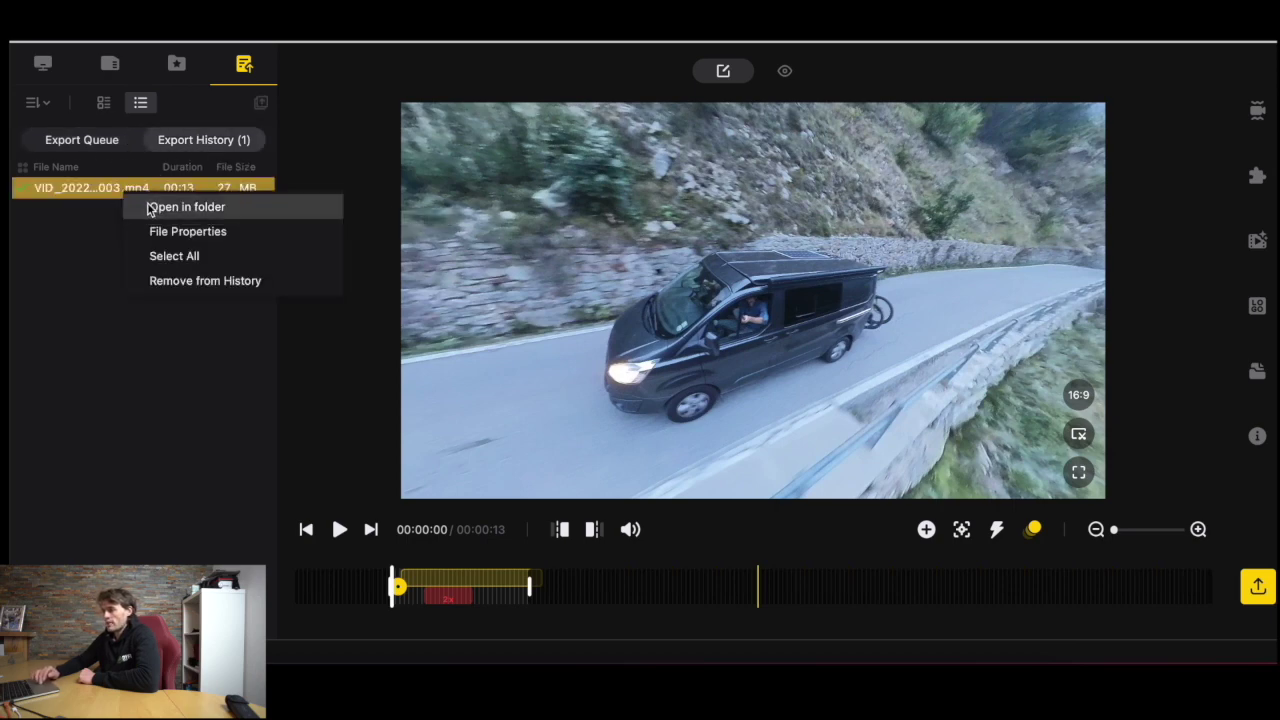
pyautogui.click(149, 207)
# Step: Quick Look the exported mp4 and scrub back to about two seconds into the 14-second clip
pyautogui.press('space')
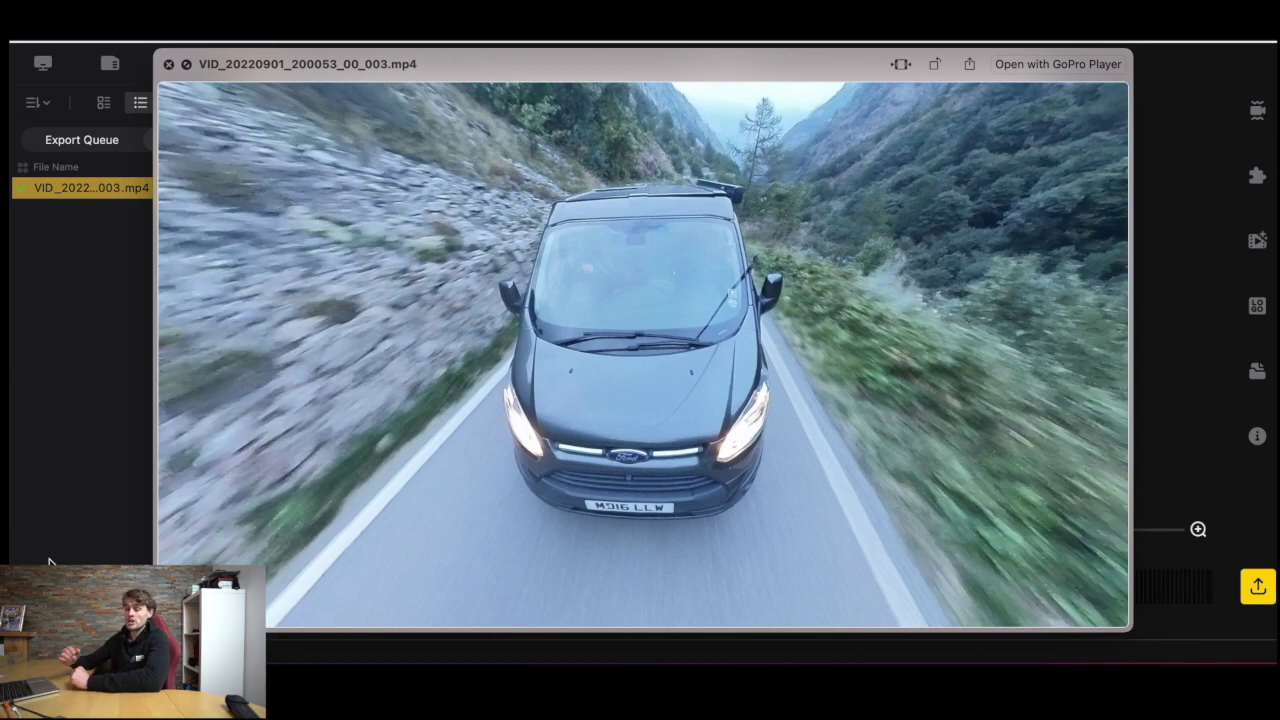
pyautogui.moveTo(651, 376)
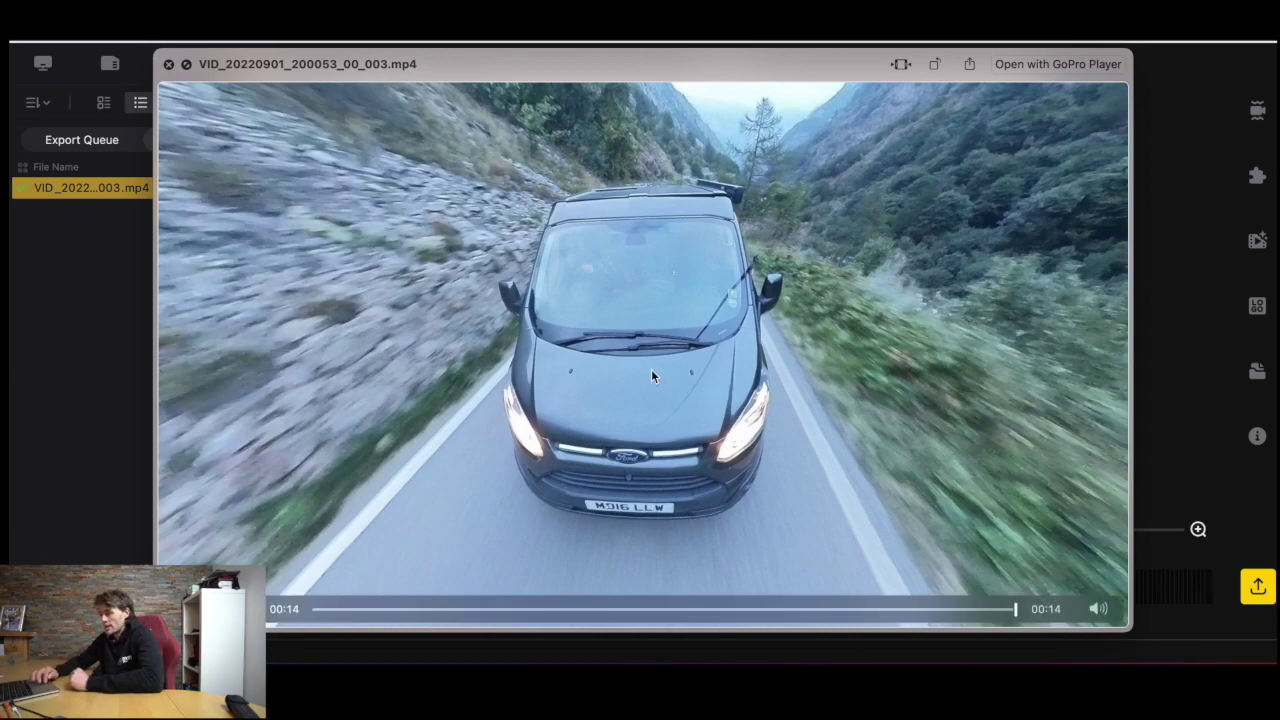
pyautogui.click(424, 607)
pyautogui.press('space')
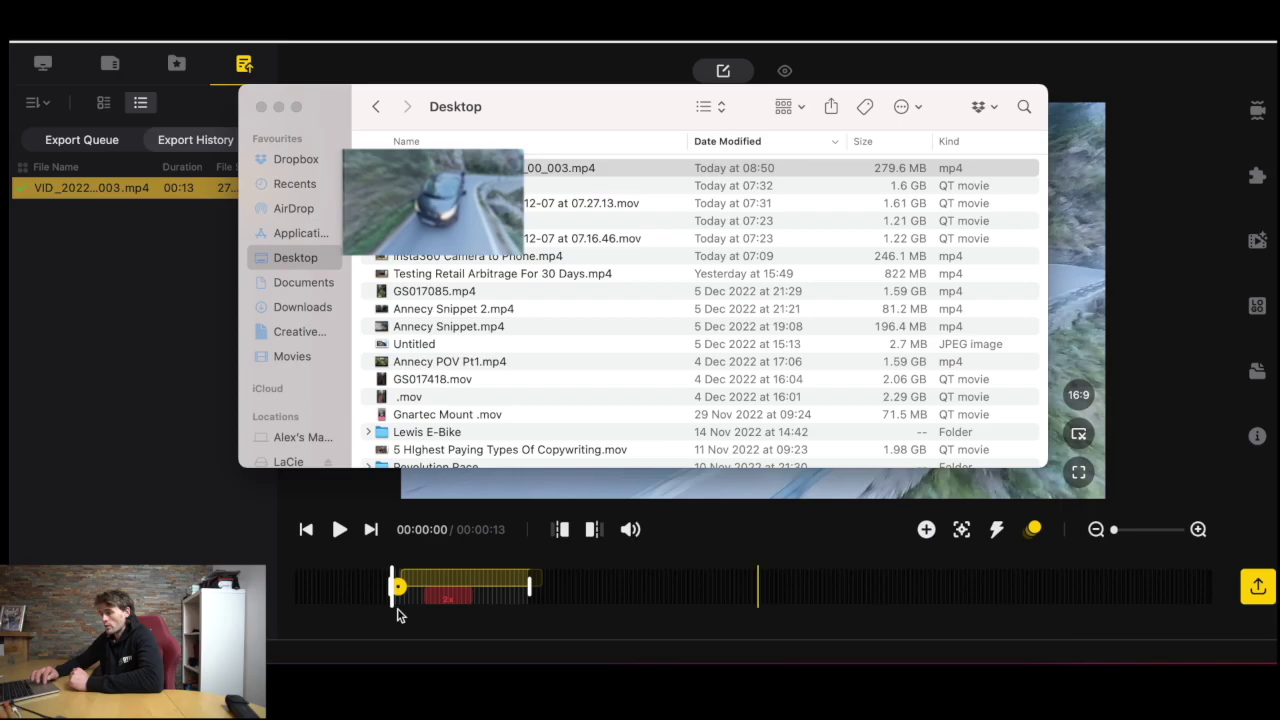
pyautogui.press('space')
pyautogui.click(419, 605)
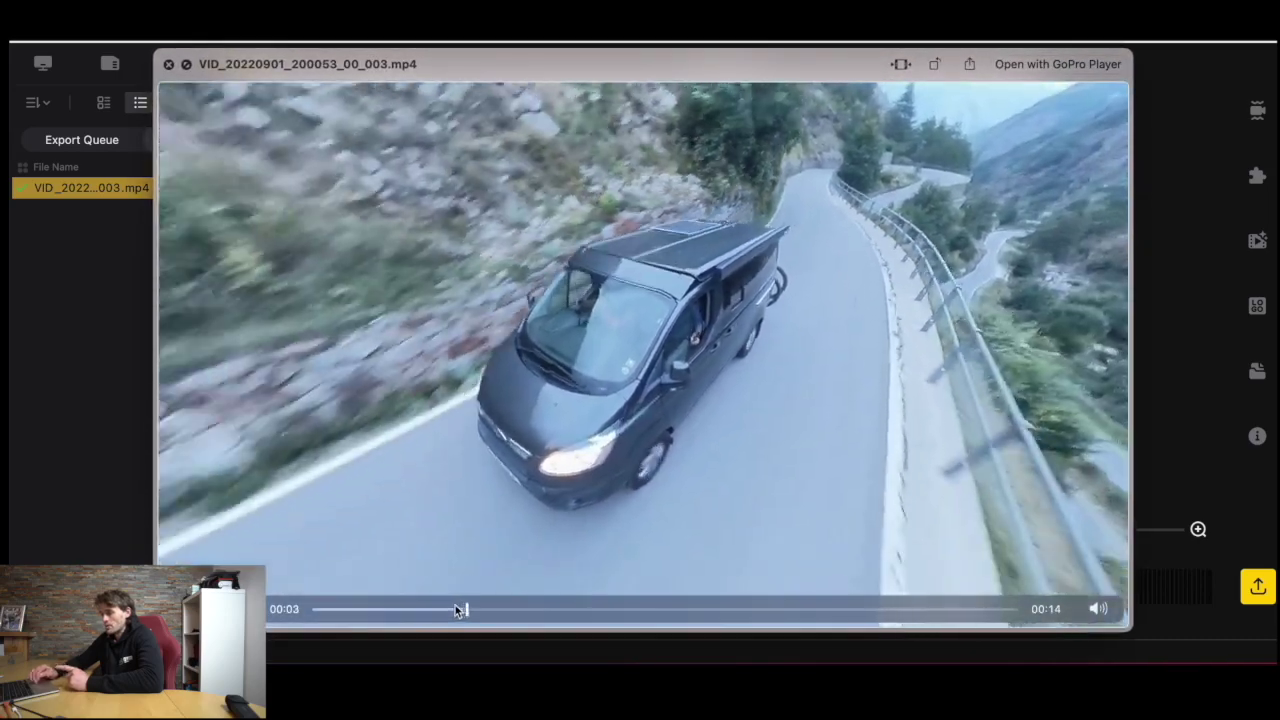